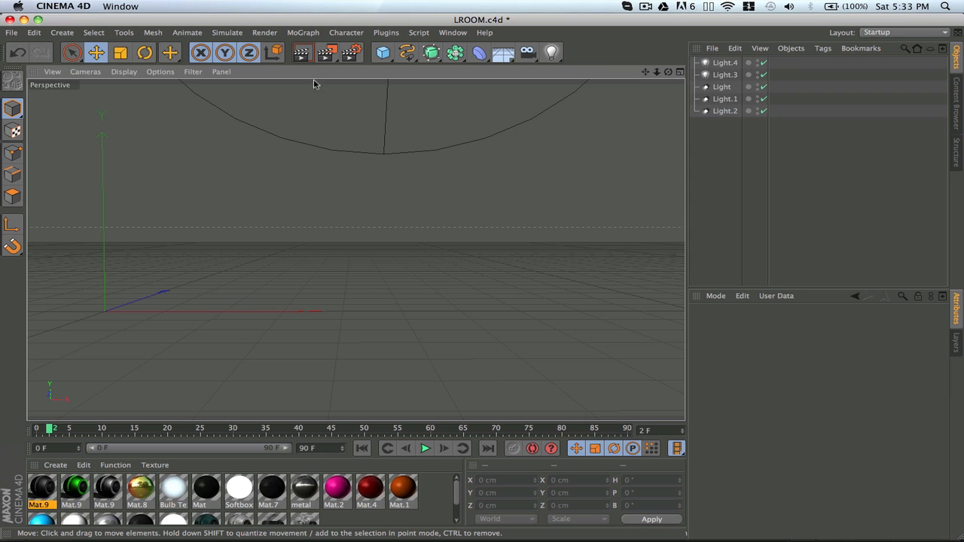
Add a MoText object and move it to about X 269 cm, Y 116 cm
click(303, 33)
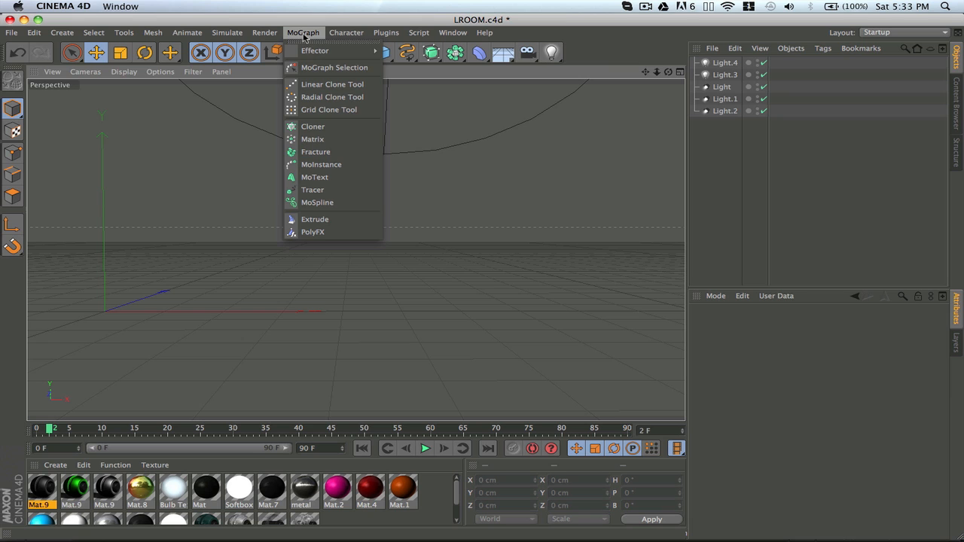
click(325, 178)
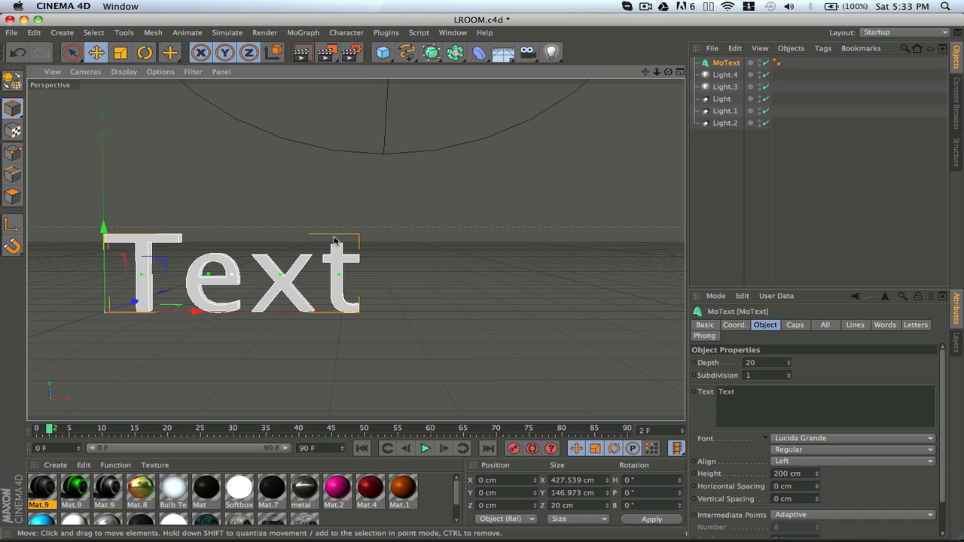
drag(194, 309, 375, 309)
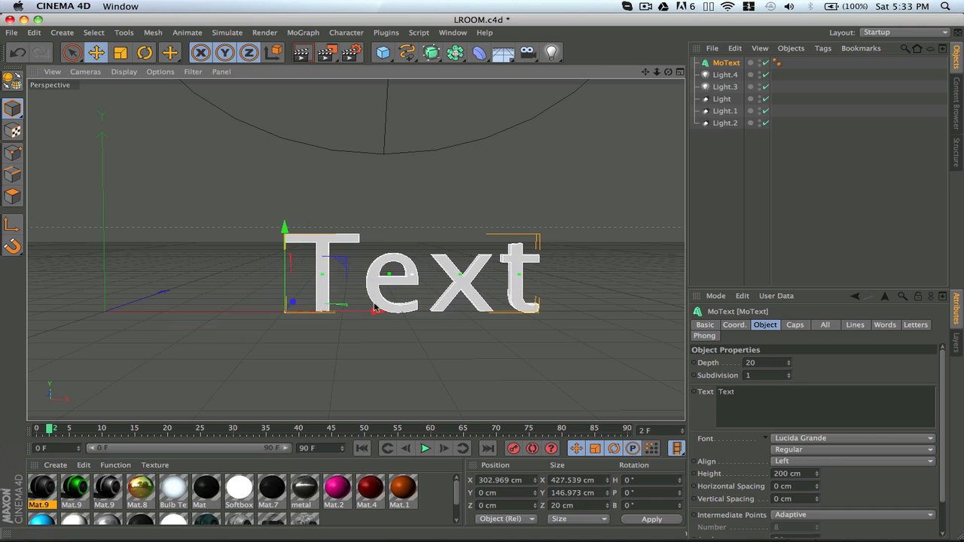
drag(283, 227, 271, 165)
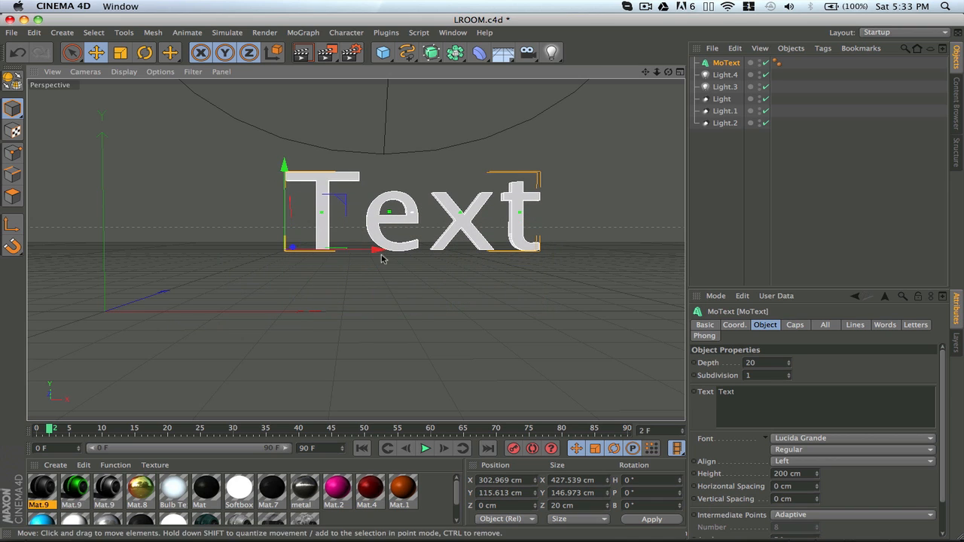
drag(379, 254, 360, 250)
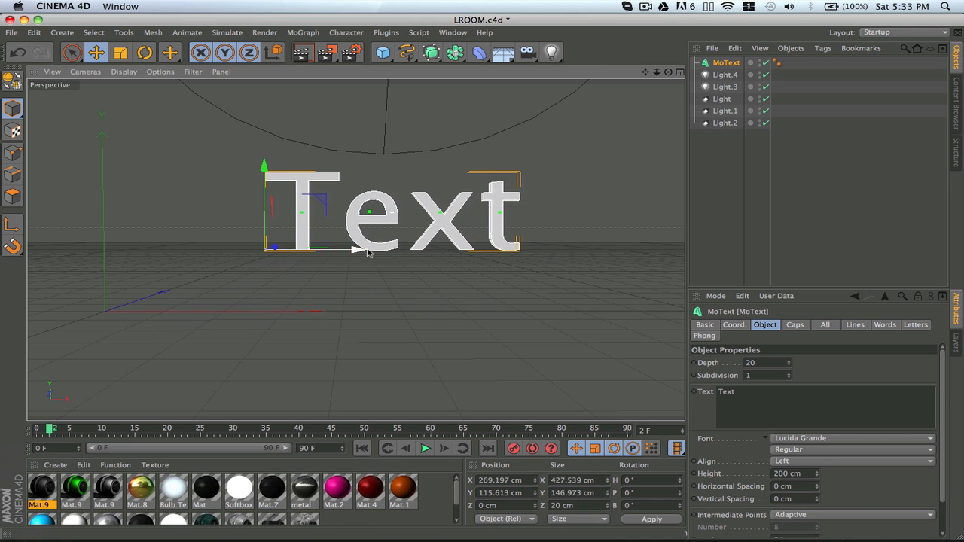
Set the font of the MoText object to Agency
double_click(726, 393)
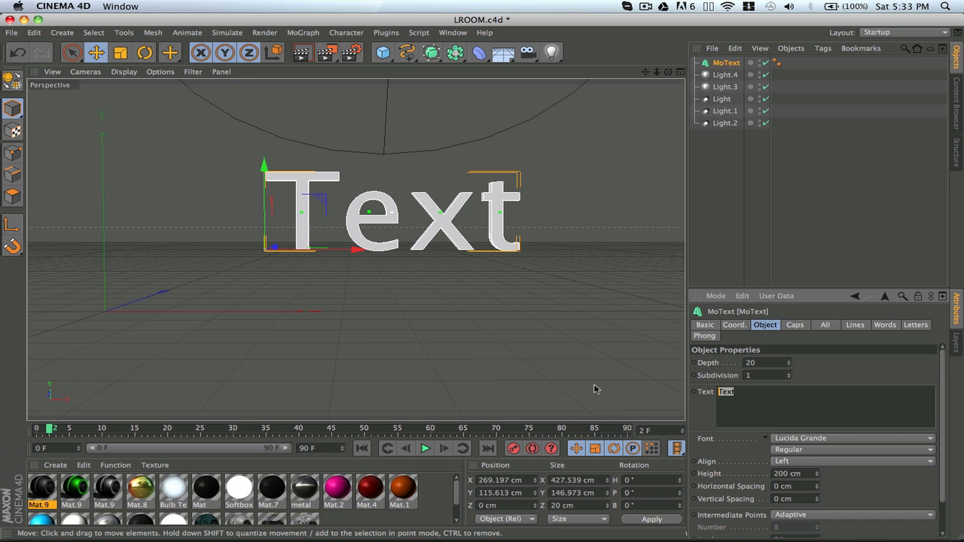
click(832, 438)
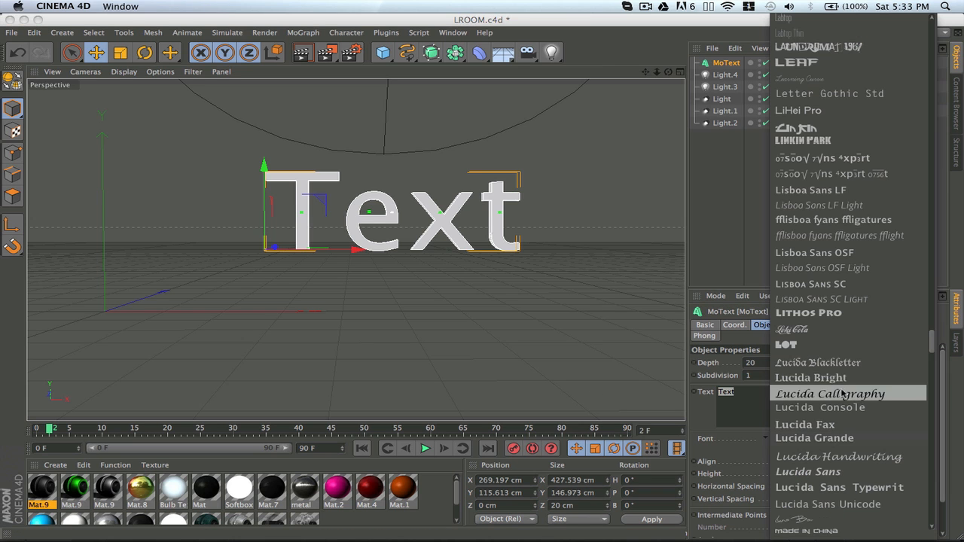
scroll(849, 373, up, 20)
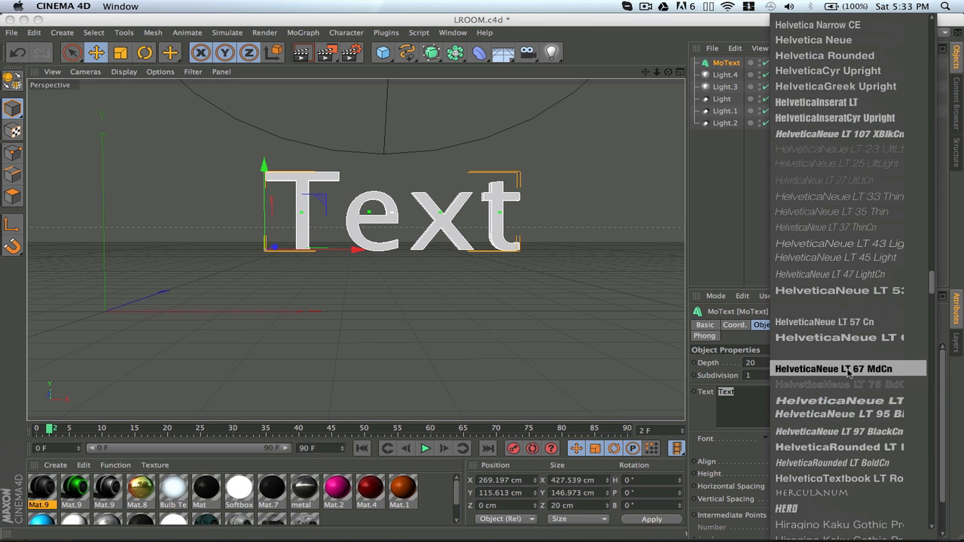
scroll(848, 371, up, 15)
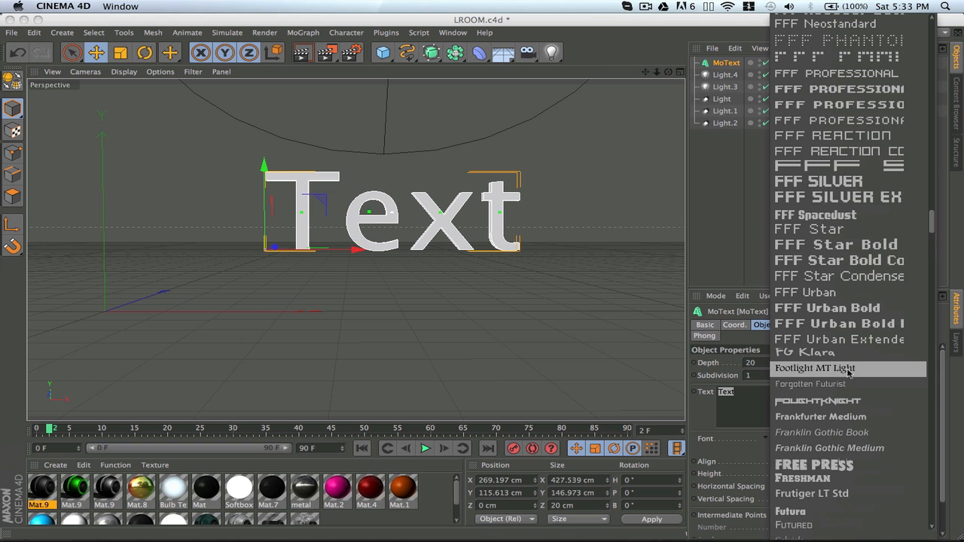
scroll(848, 372, up, 12)
scroll(848, 372, up, 20)
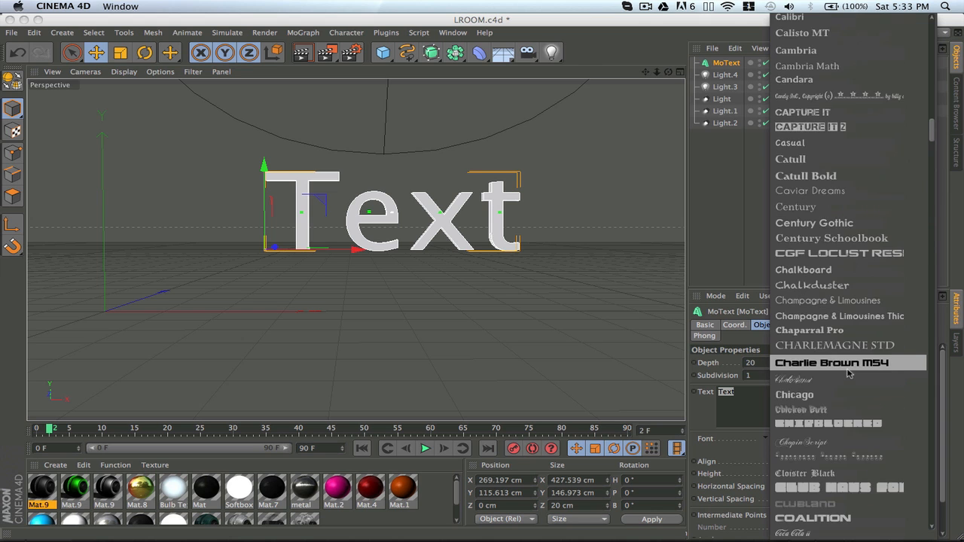
scroll(848, 373, up, 4)
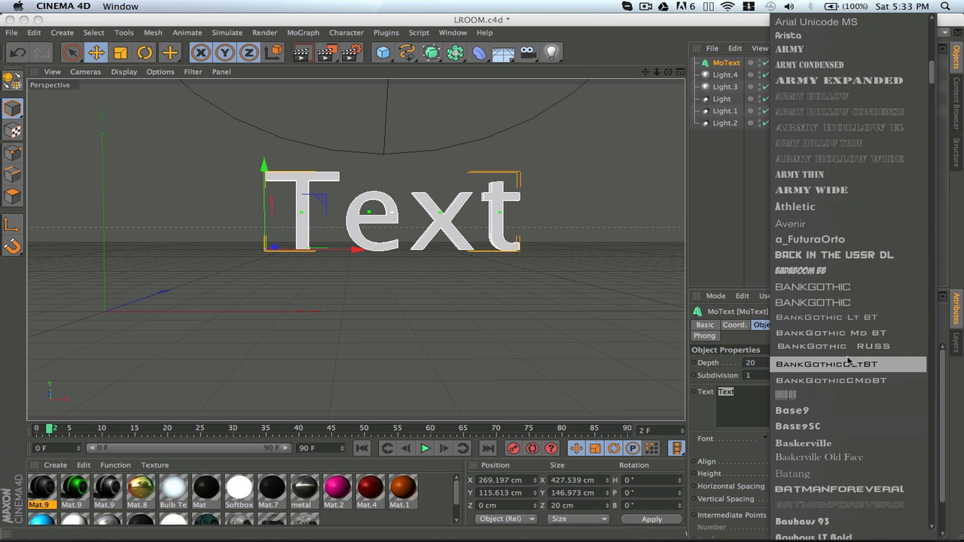
scroll(832, 189, up, 15)
scroll(833, 191, down, 2)
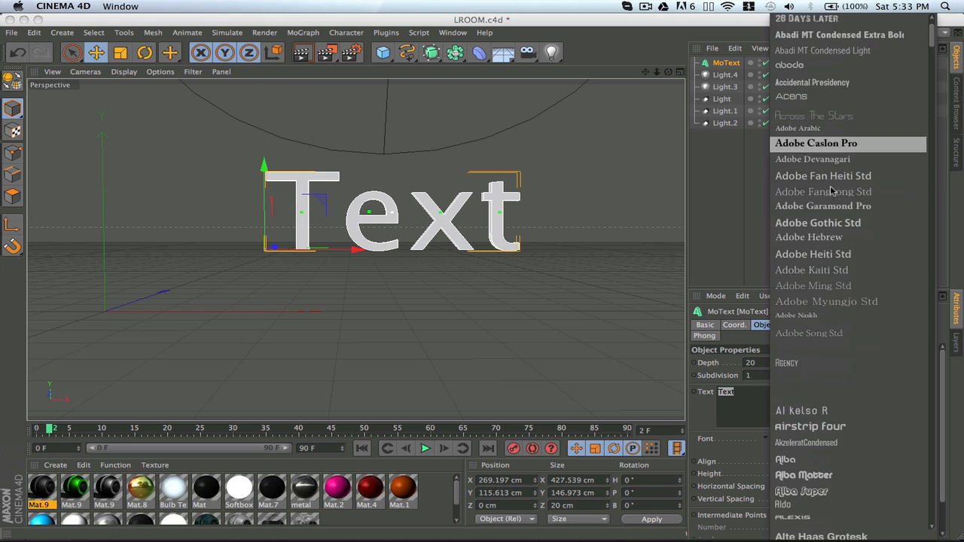
scroll(832, 190, down, 5)
click(822, 268)
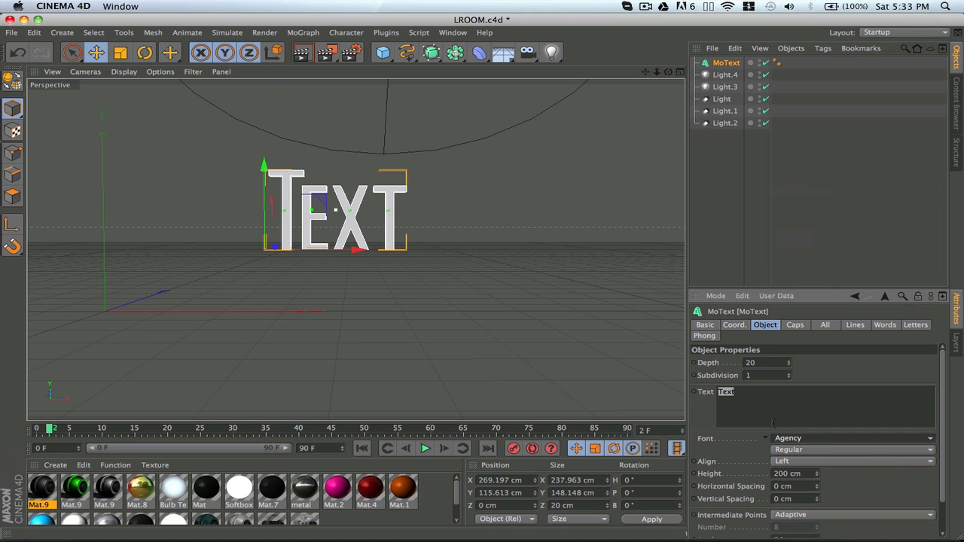
Change the wording of the MoText object to TEXT in capital letters
key(e)
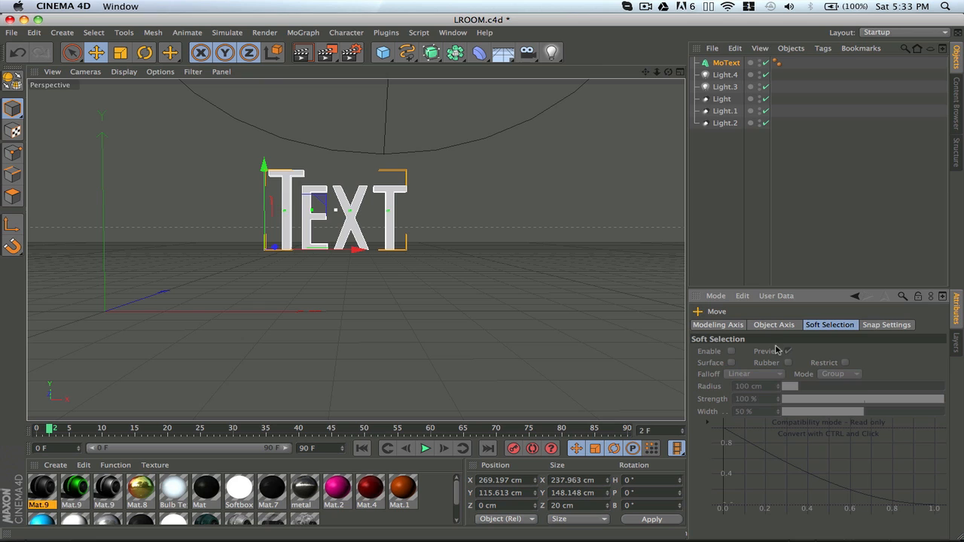
click(778, 216)
click(720, 63)
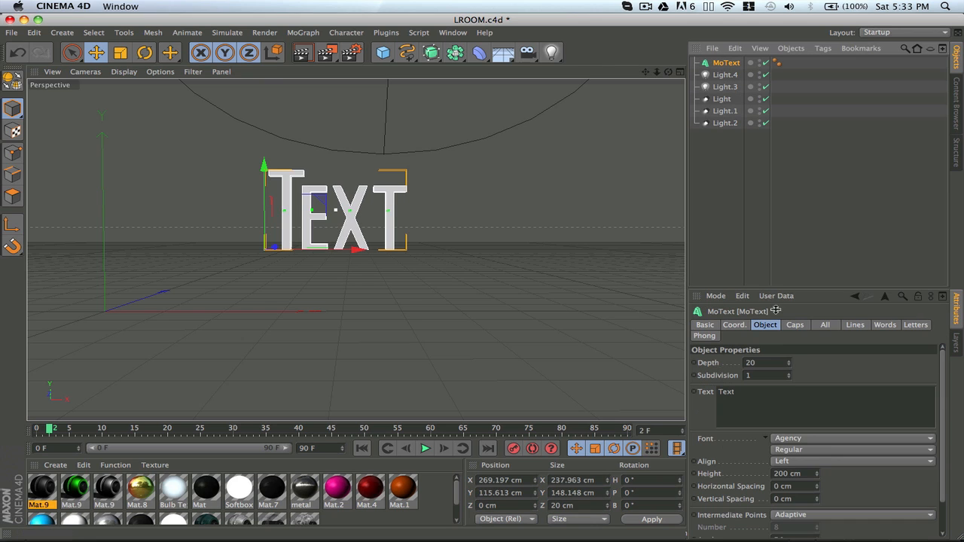
click(780, 391)
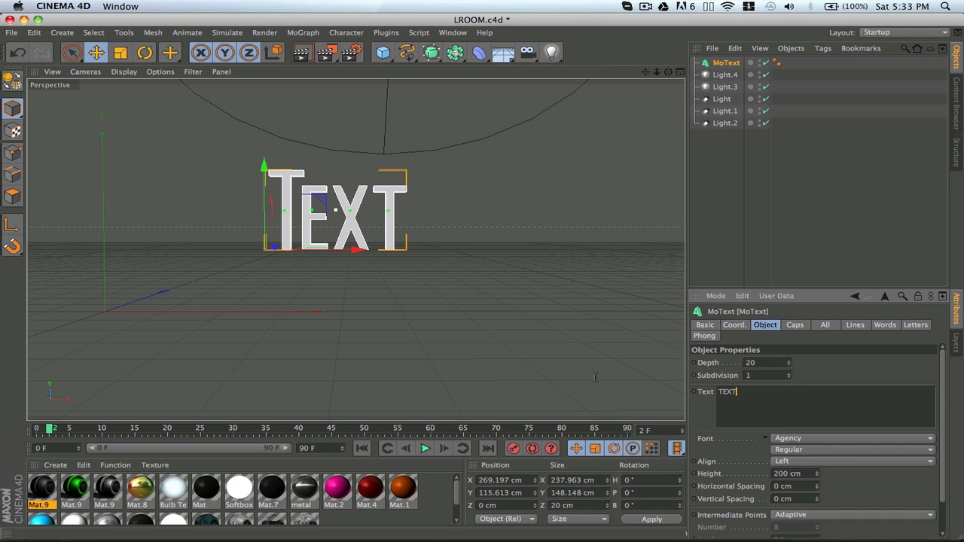
click(818, 375)
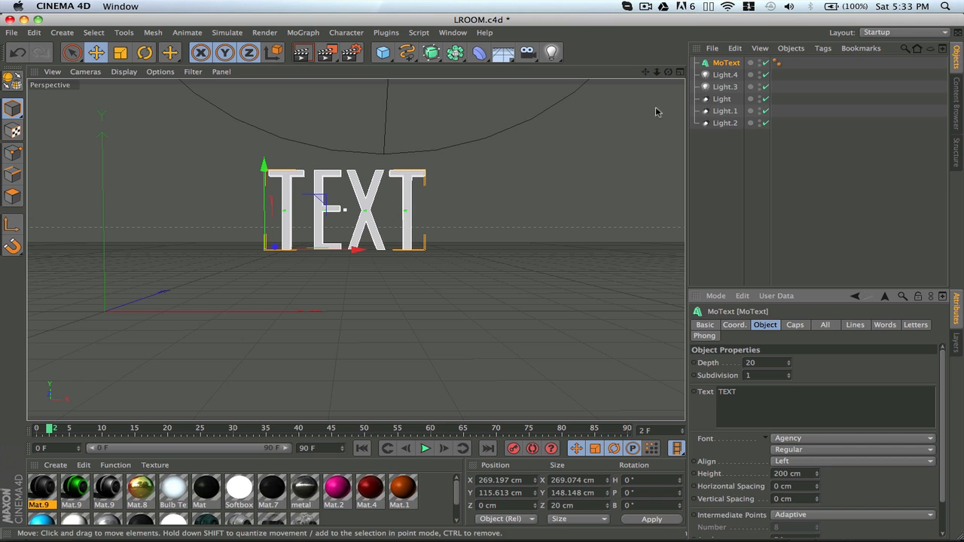
Set the extrusion depth of the MoText object to 80
drag(657, 72, 690, 151)
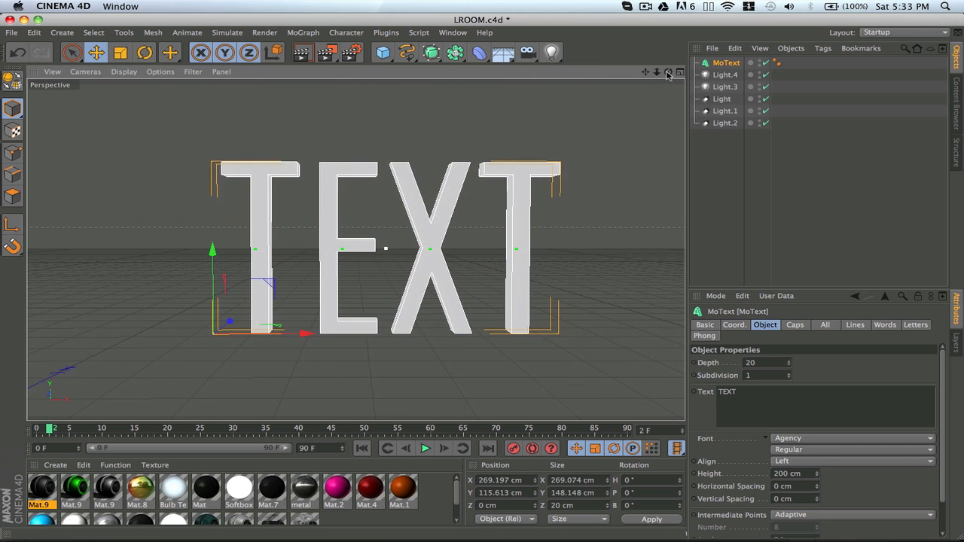
drag(668, 73, 644, 83)
click(719, 74)
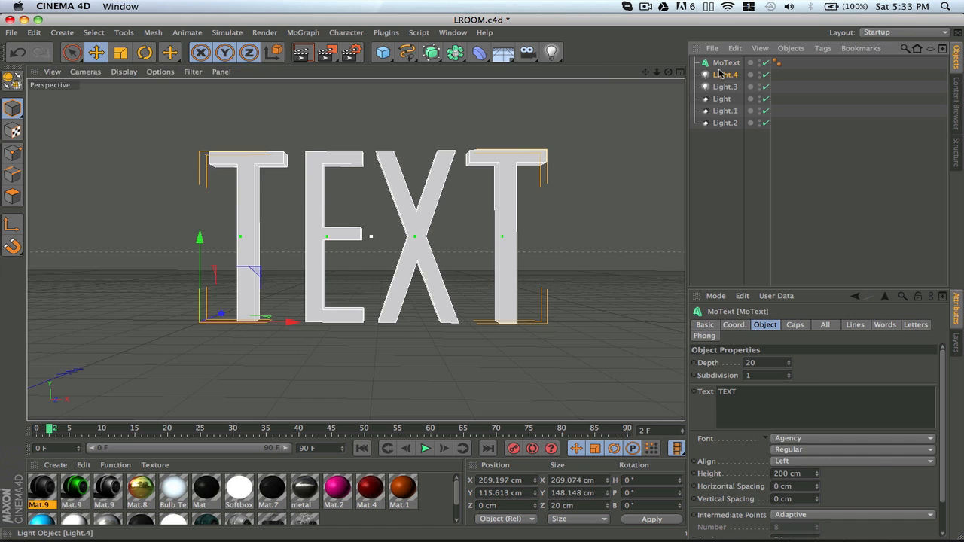
click(724, 63)
drag(788, 366, 788, 345)
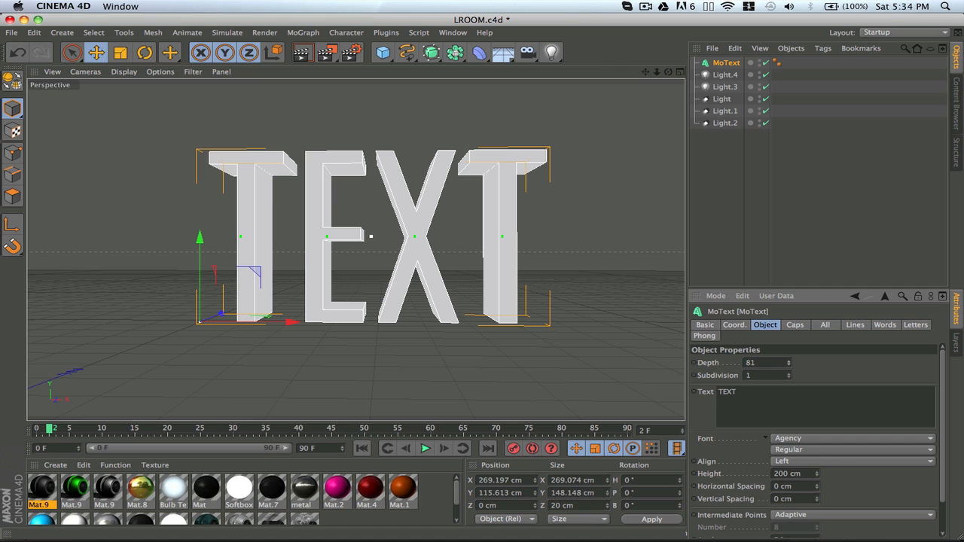
click(788, 367)
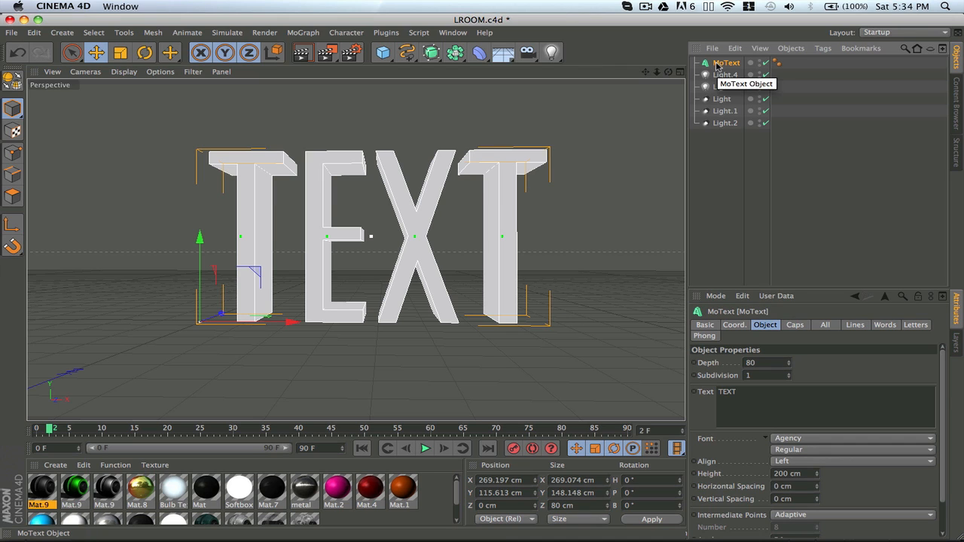
Duplicate the text object as a thin slice with depth 1 and shift it back to about Z 2.5 cm
key(super+c)
key(super+v)
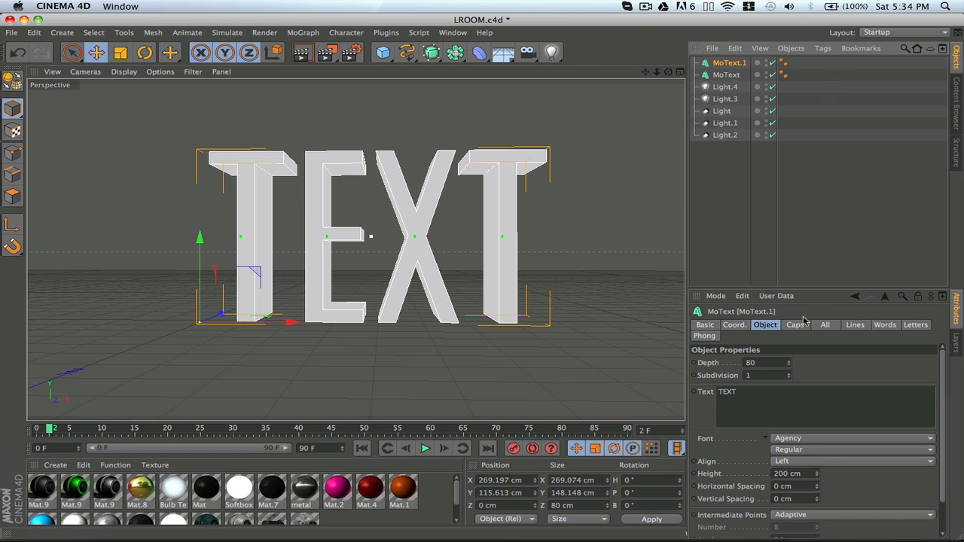
drag(789, 365, 789, 400)
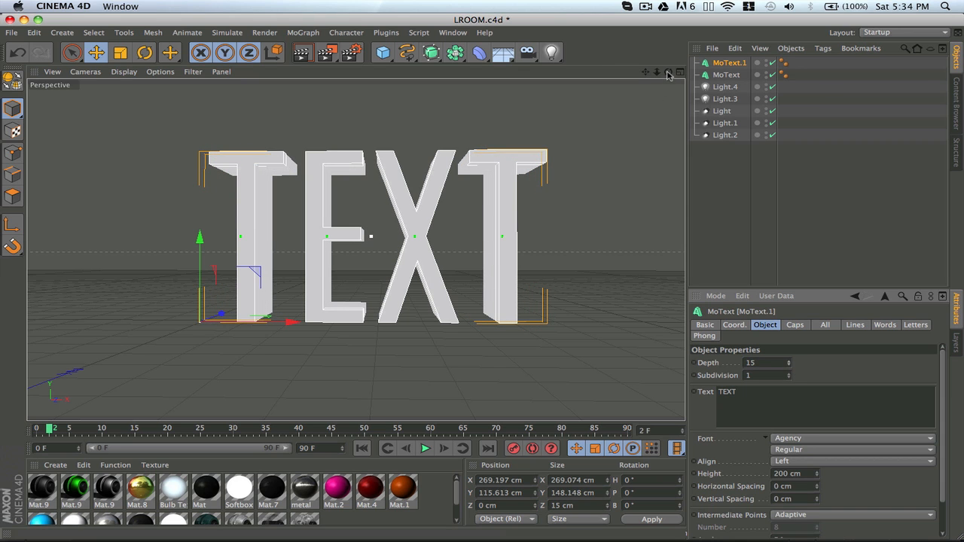
drag(669, 75, 669, 76)
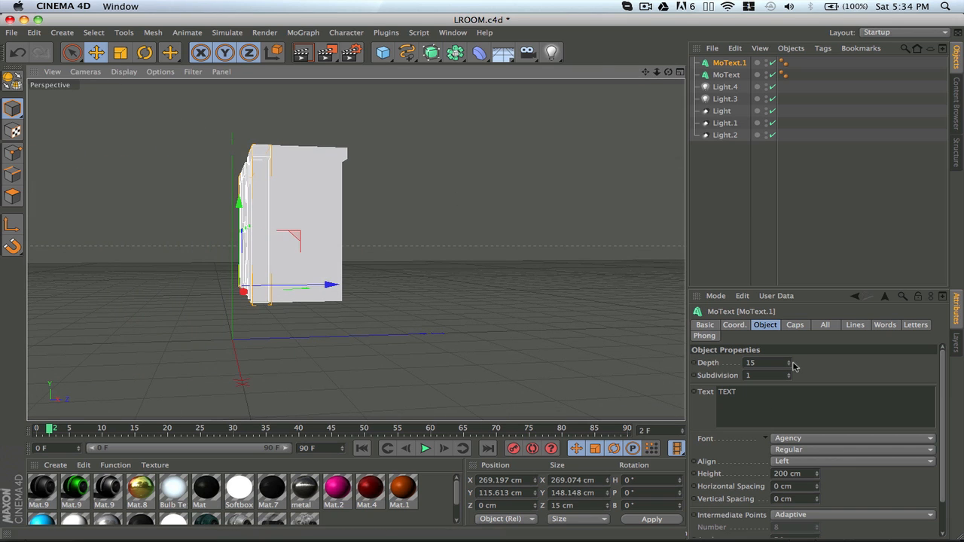
drag(788, 366, 790, 368)
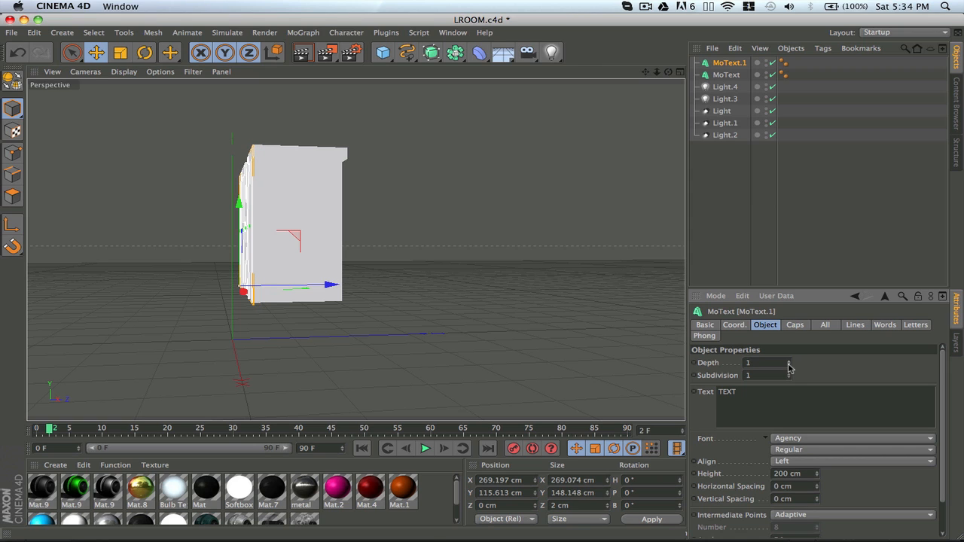
drag(327, 286, 331, 286)
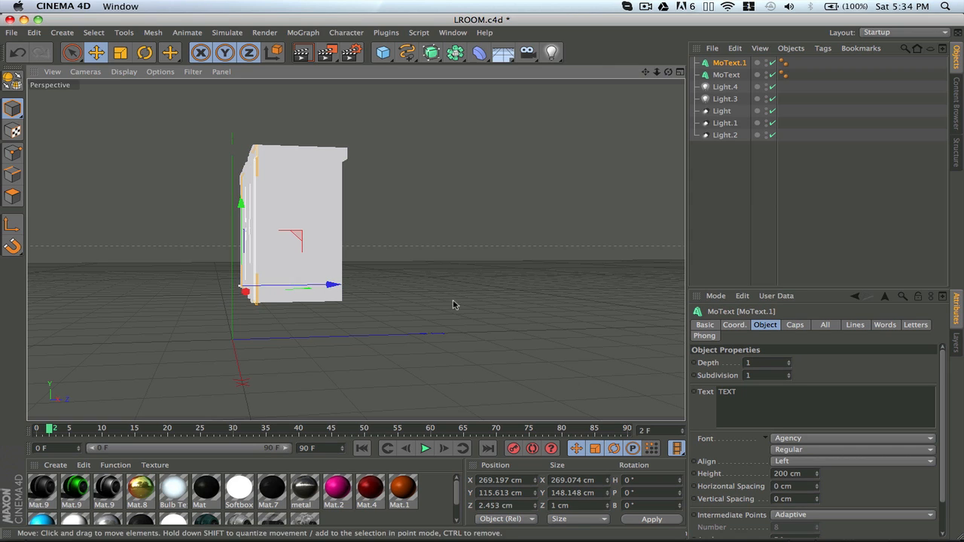
Give the thin text copy Fillet Caps at both start and end, each with a 1 cm radius
click(794, 326)
click(793, 364)
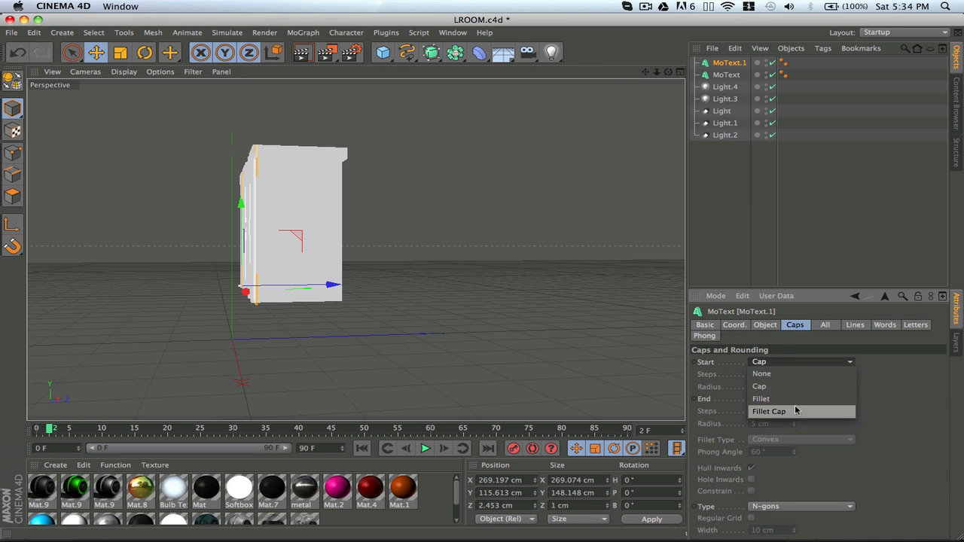
click(796, 411)
click(790, 400)
click(793, 447)
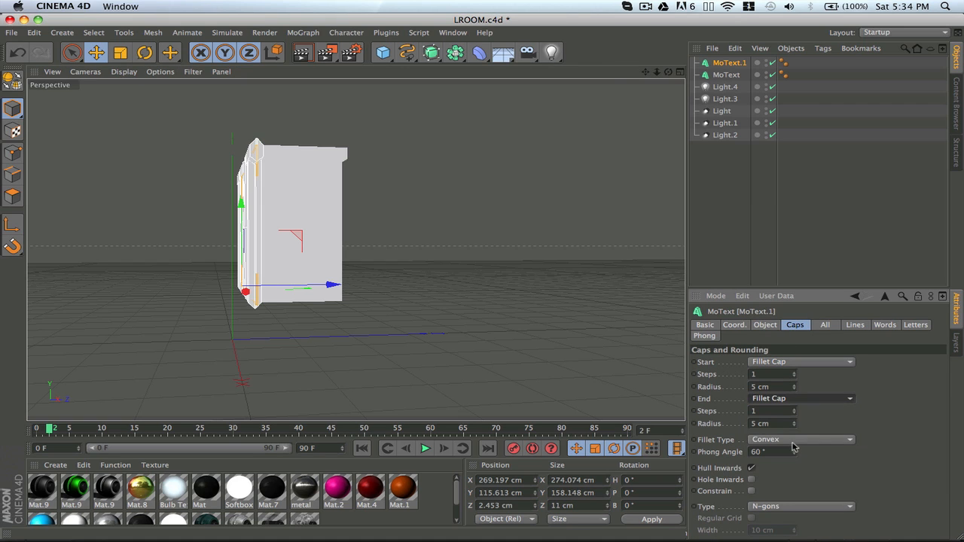
drag(797, 392, 794, 391)
drag(794, 427, 793, 426)
Make five more copies of the thin filleted text, spaced along Z through the thick text up to about 75.5 cm
drag(669, 72, 516, 81)
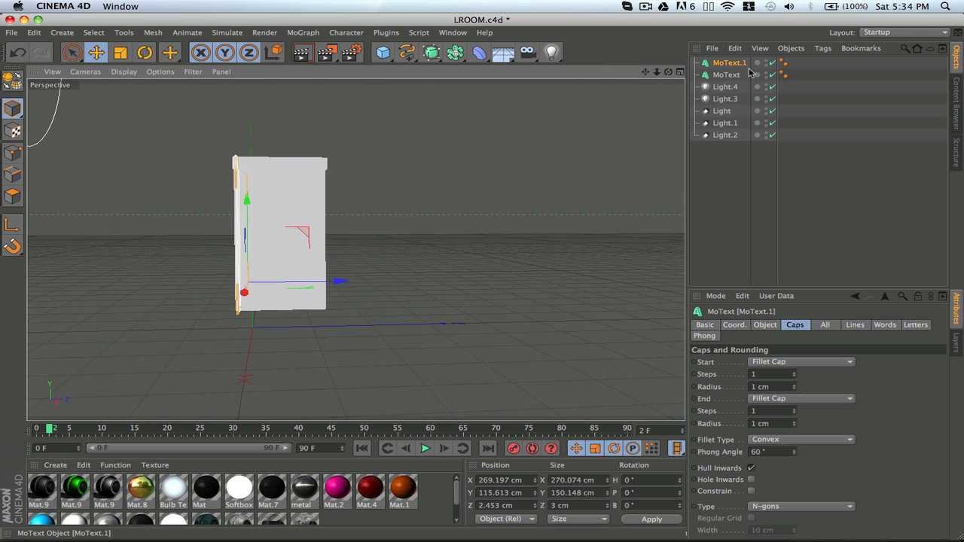
key(ctrl+c)
key(ctrl+v)
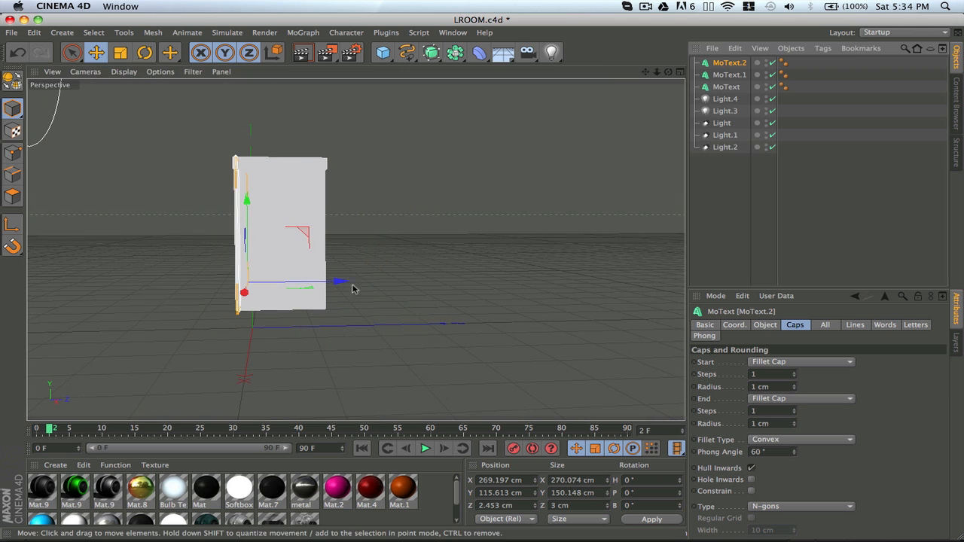
drag(339, 279, 397, 280)
key(ctrl+c)
key(ctrl+v)
key(ctrl+c)
key(ctrl+v)
key(ctrl+c)
key(ctrl+v)
key(ctrl+c)
key(ctrl+v)
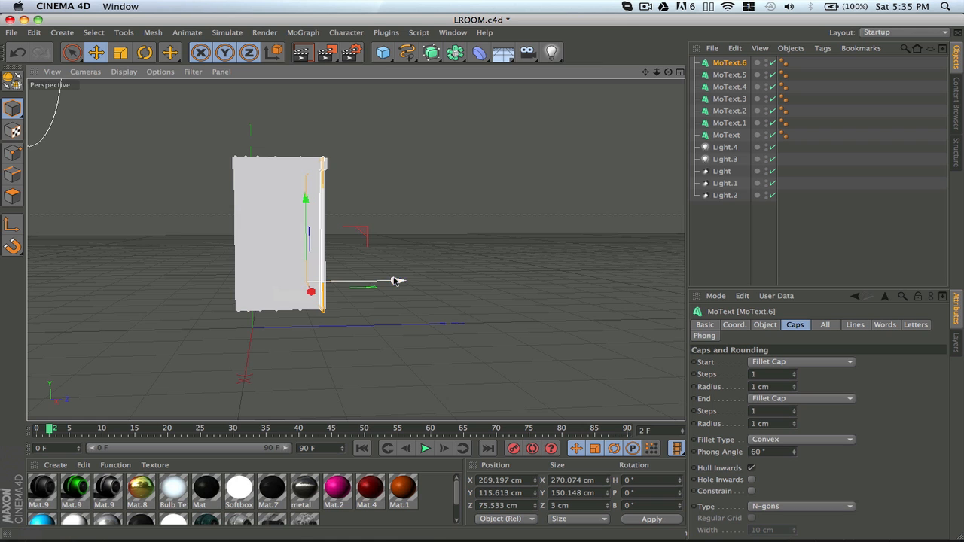
Apply the first black Mat.9 material to the original thick MoText object
drag(667, 72, 509, 75)
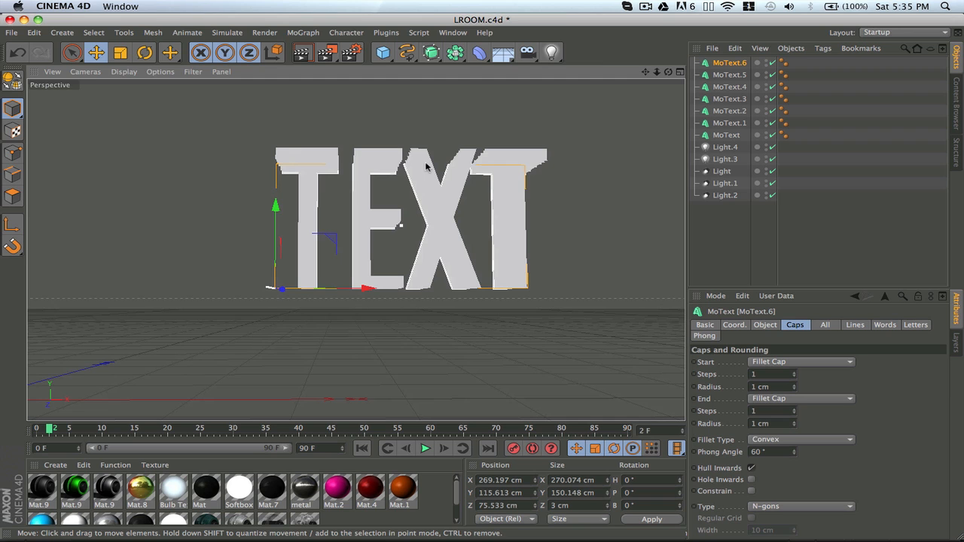
mouse_move(668, 71)
mouse_down()
mouse_move(651, 73)
mouse_move(669, 73)
mouse_up()
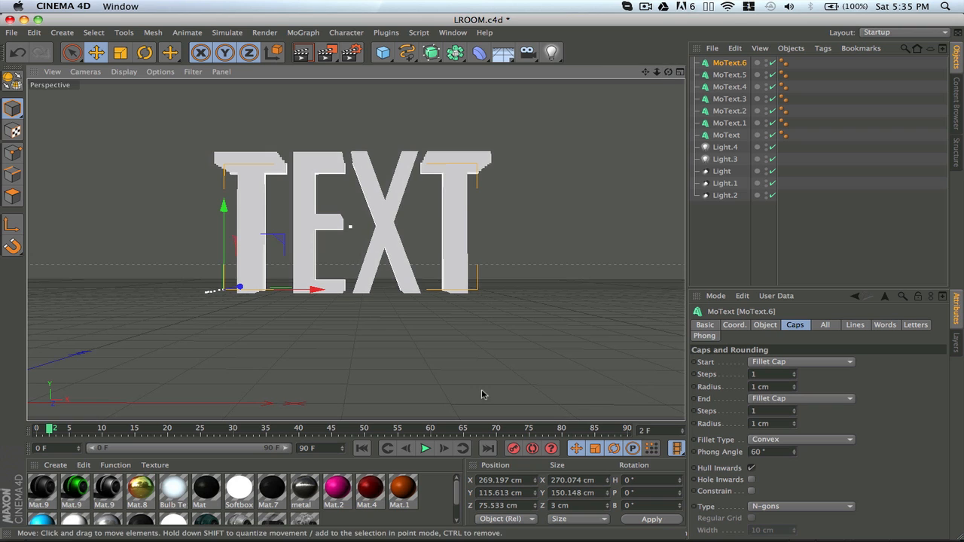
mouse_move(456, 491)
mouse_down()
mouse_move(457, 509)
mouse_move(455, 489)
mouse_up()
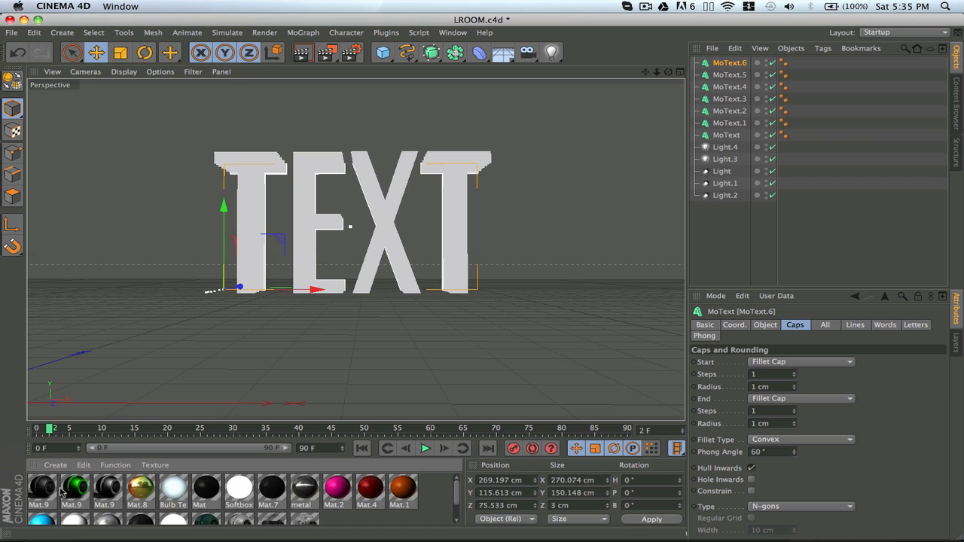
drag(45, 491, 249, 232)
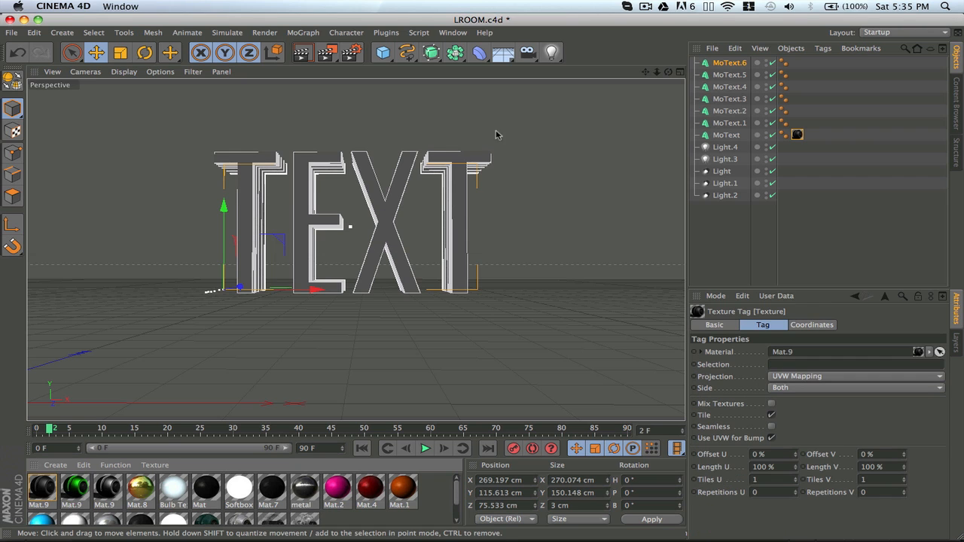
Apply Mat.1 to MoText.1, the green Mat.9 to MoText.2, Mat.2 to MoText.3, Mat.5 to MoText.4 and Mat.4 to MoText.5
click(719, 138)
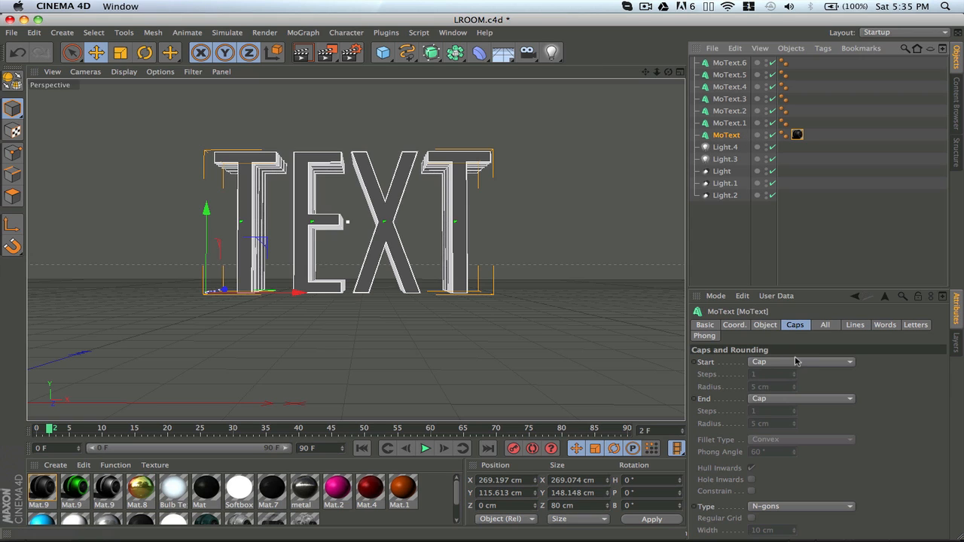
click(767, 329)
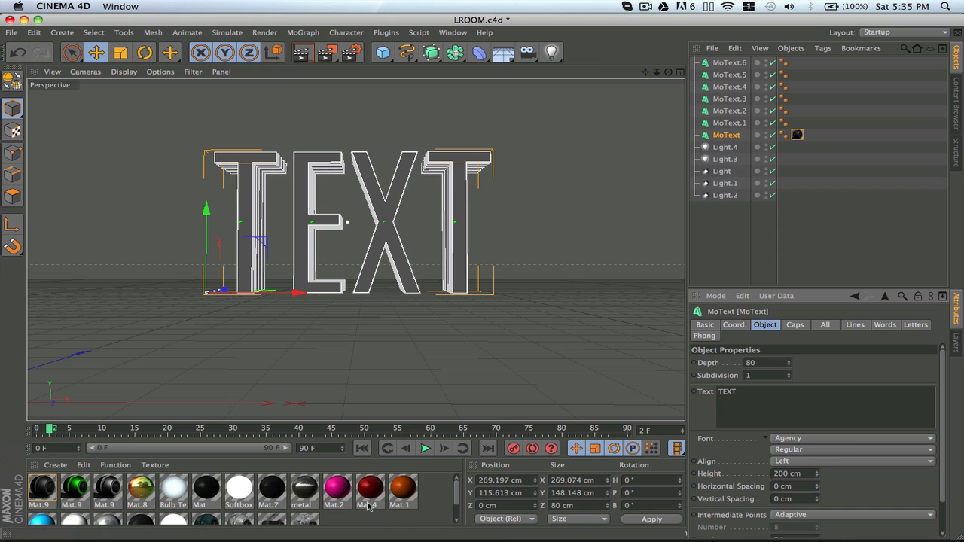
drag(400, 491, 730, 126)
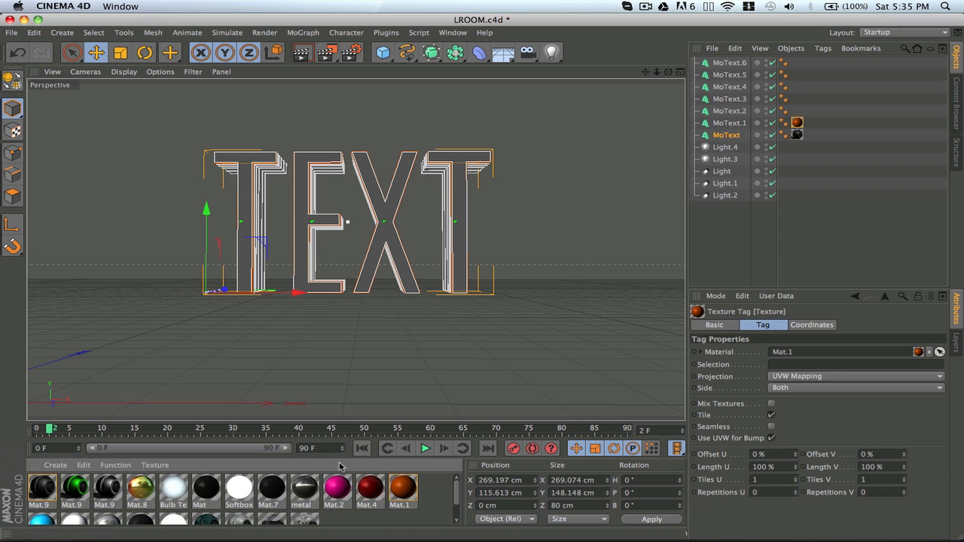
drag(339, 489, 731, 98)
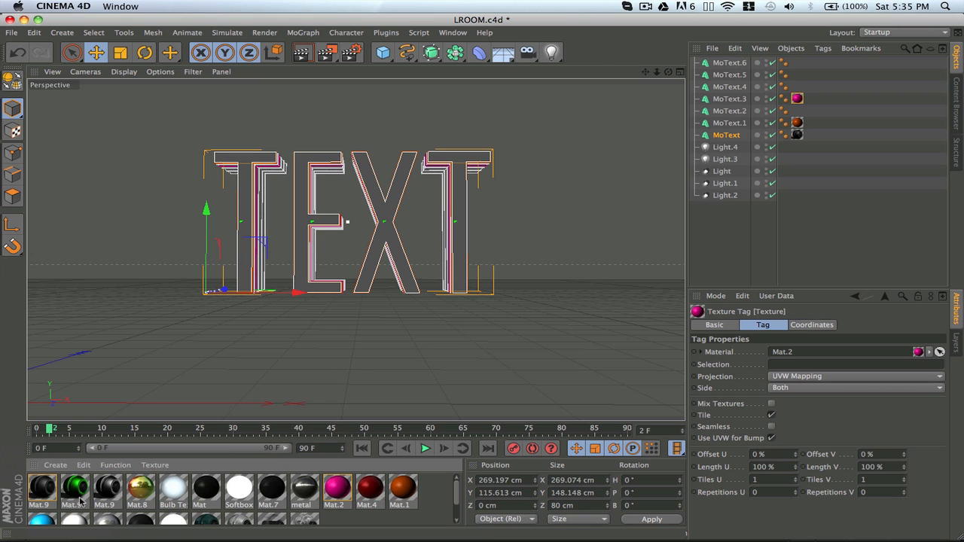
drag(81, 500, 735, 112)
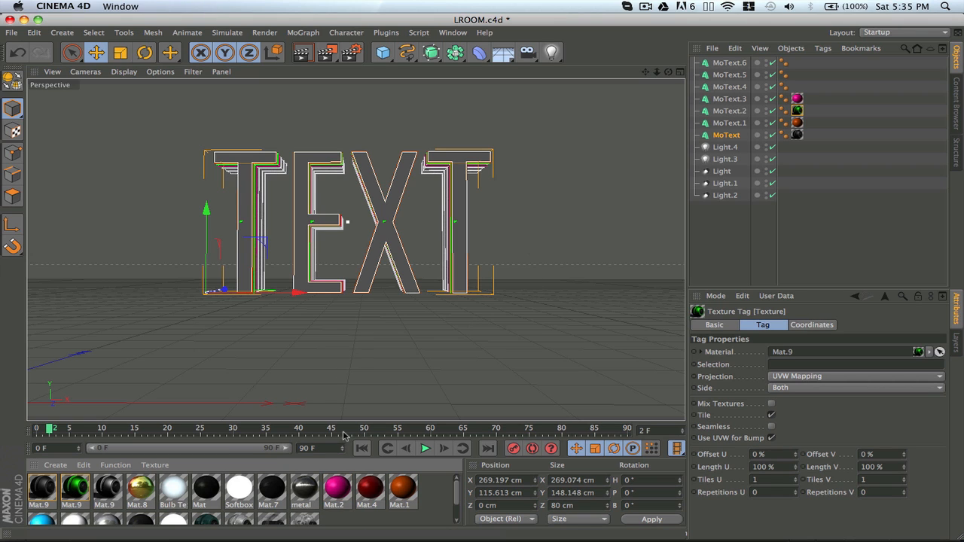
drag(44, 524, 729, 87)
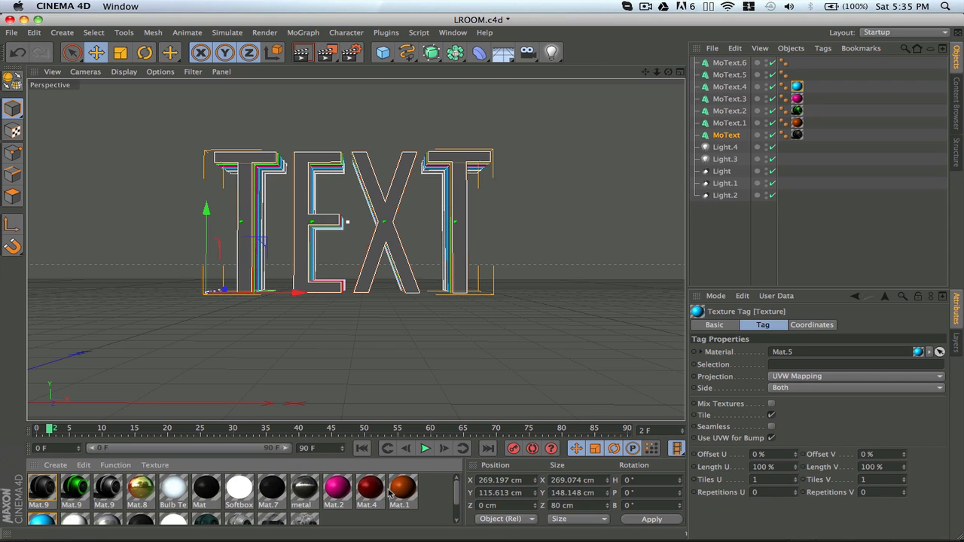
drag(369, 494, 725, 76)
drag(657, 72, 650, 77)
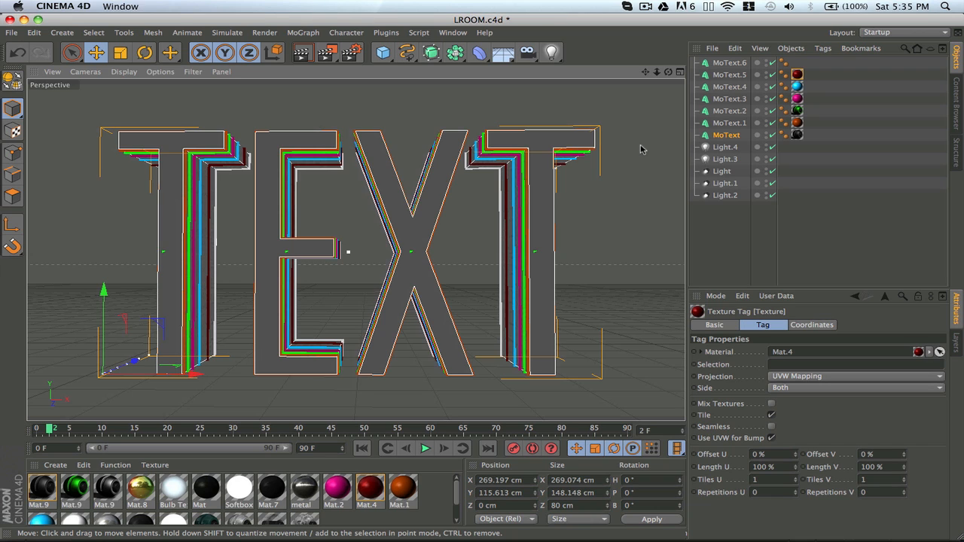
Select the thick MoText object and open the Thrausi fracture plugin
click(726, 135)
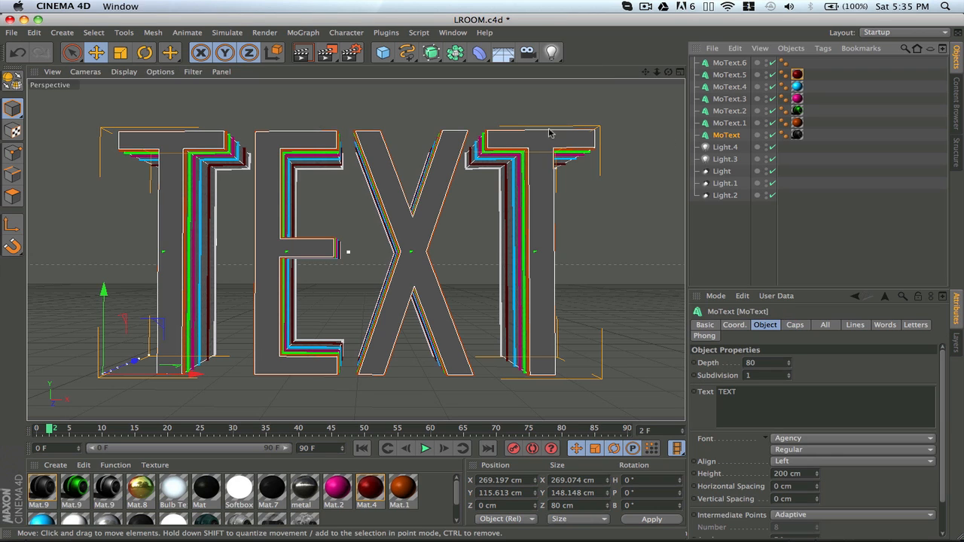
click(386, 33)
mouse_move(418, 69)
click(516, 72)
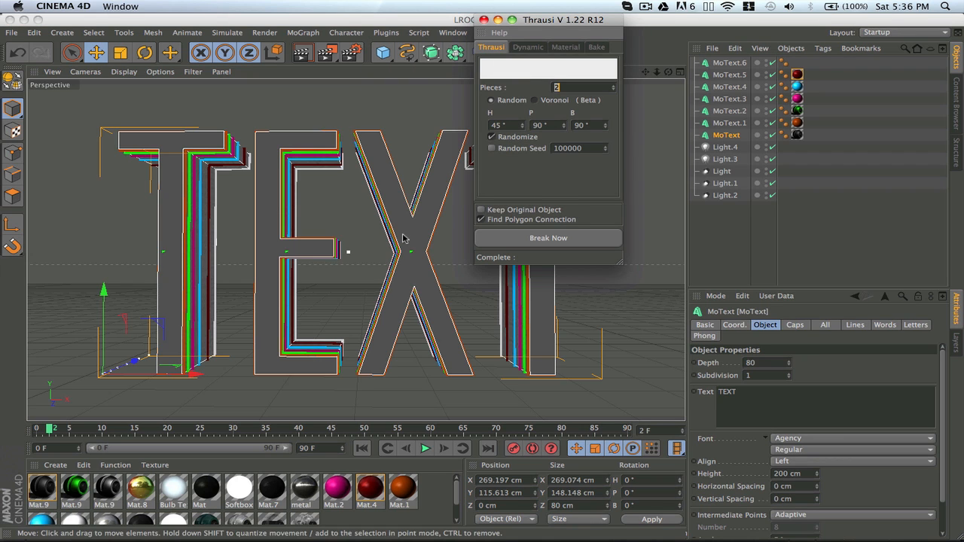
click(736, 133)
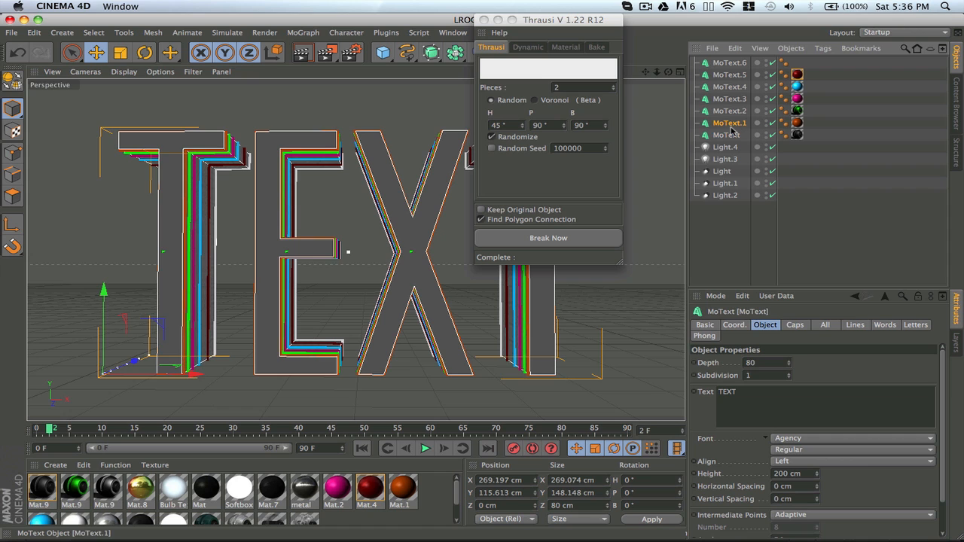
click(729, 124)
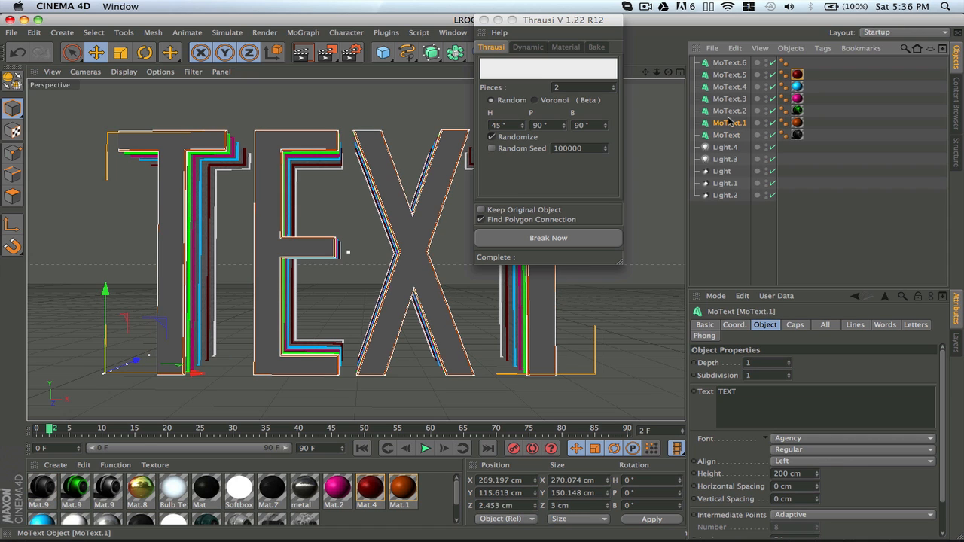
click(729, 113)
click(727, 98)
click(727, 88)
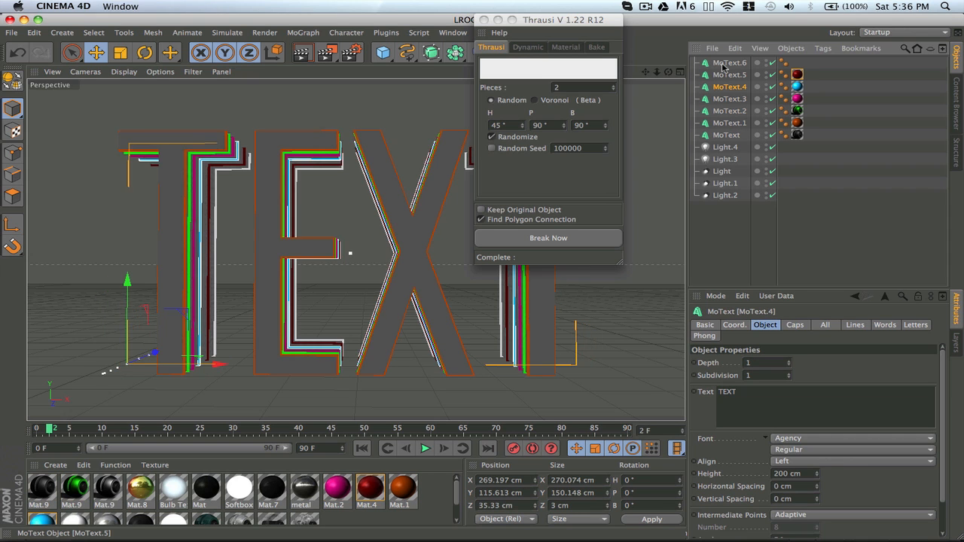
click(725, 75)
click(724, 63)
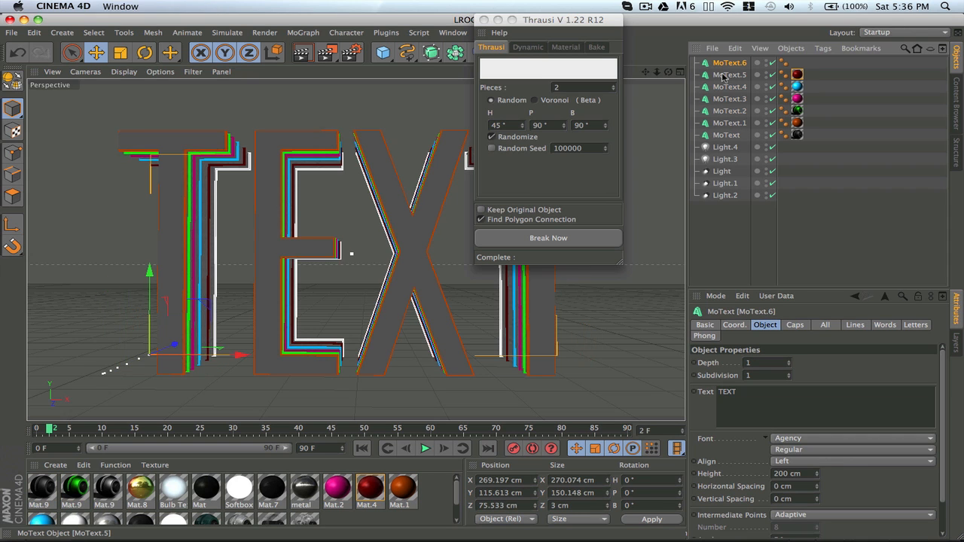
Break the thick MoText object into 30 random pieces with Thrausi, and close the plugin
click(727, 136)
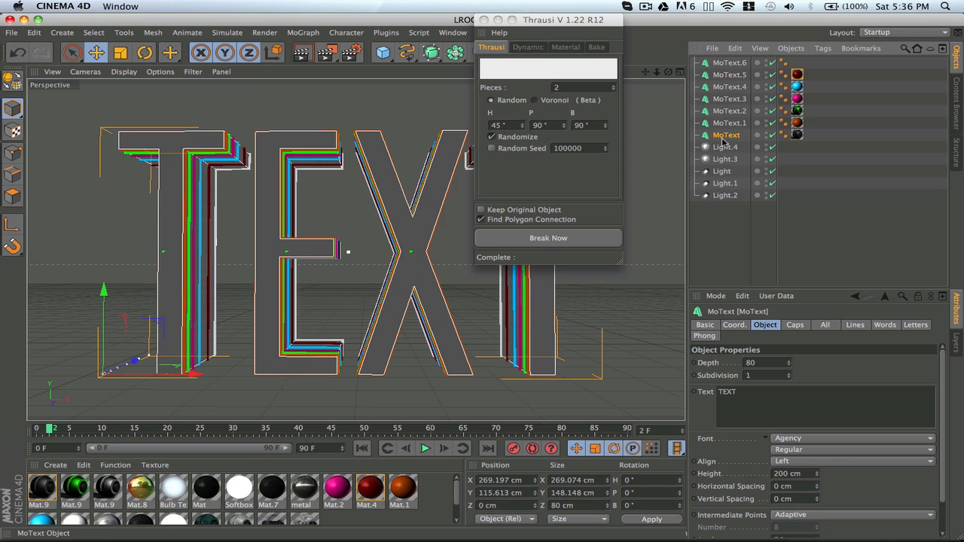
click(557, 87)
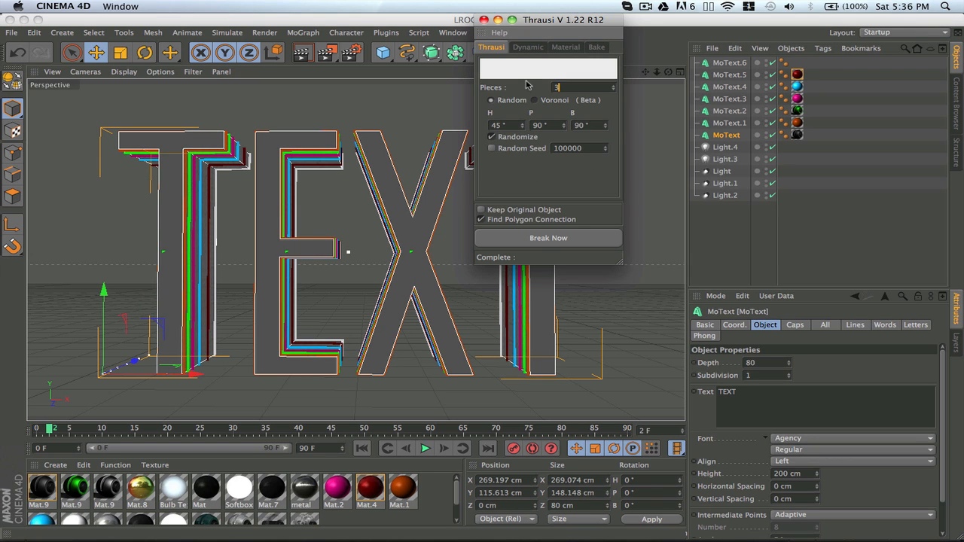
click(564, 239)
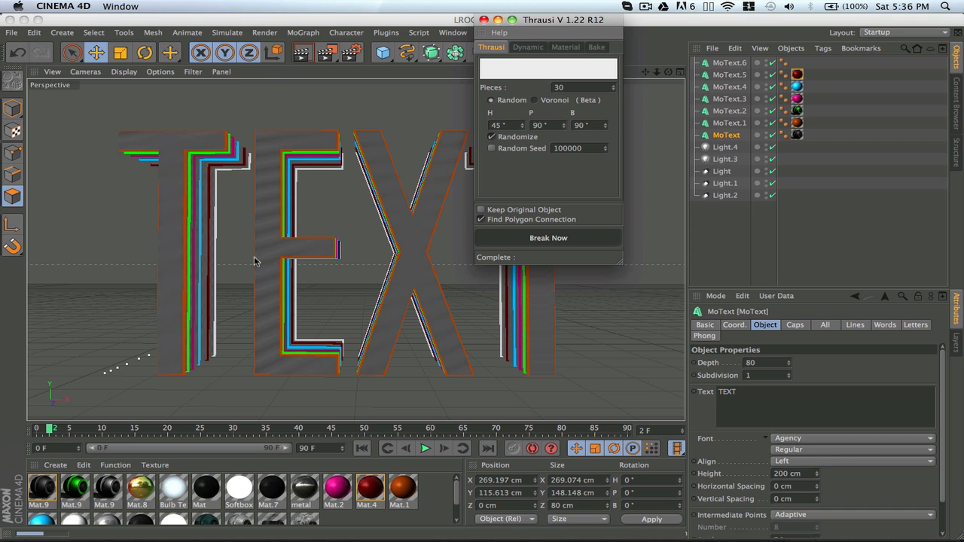
click(233, 247)
key(super+z)
key(super+z)
click(484, 19)
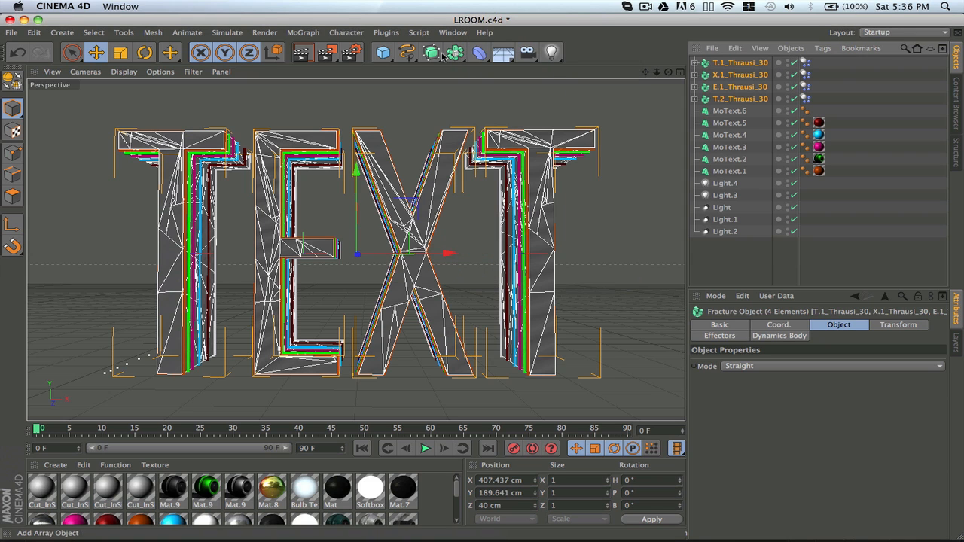
Add a Null object and group the four Thrausi fracture objects of the letters under it
drag(383, 52, 424, 69)
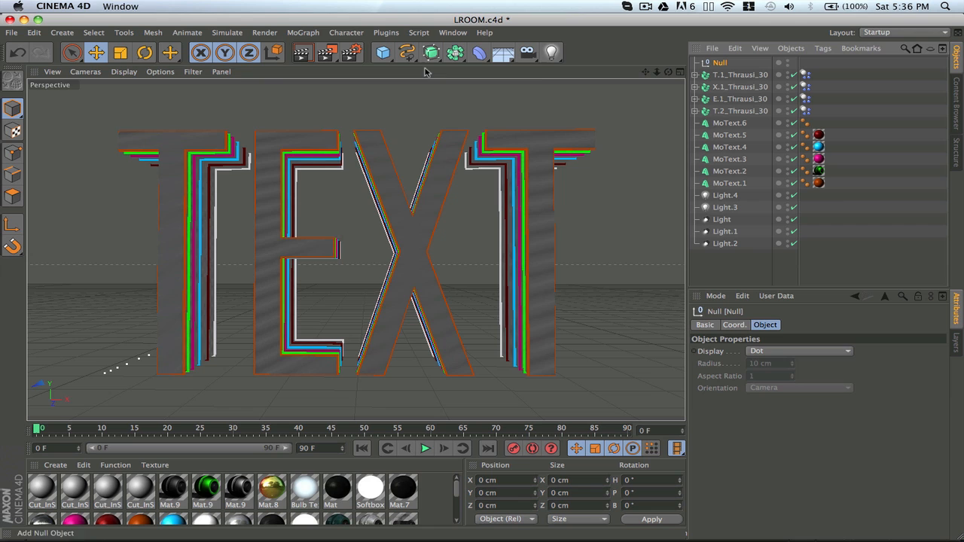
click(741, 75)
shift+click(742, 109)
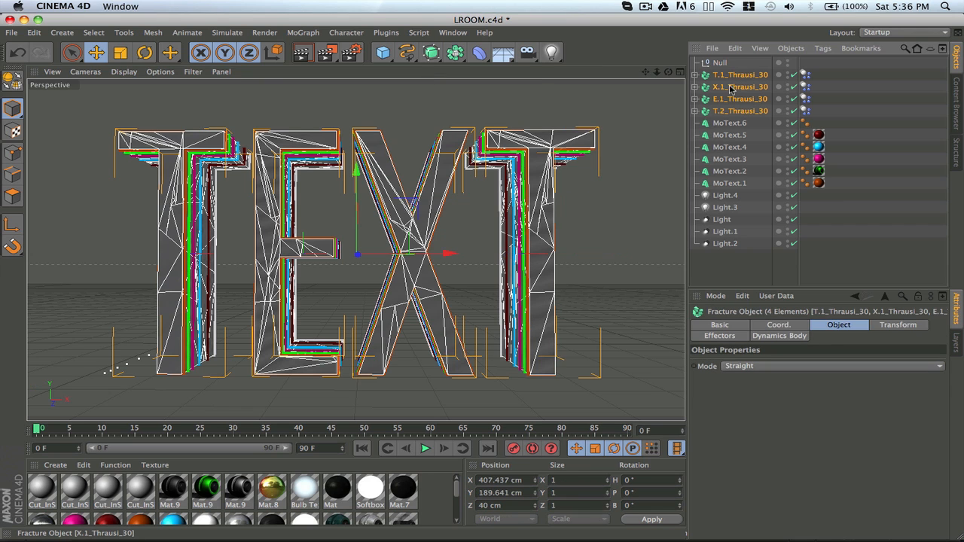
drag(724, 77, 719, 64)
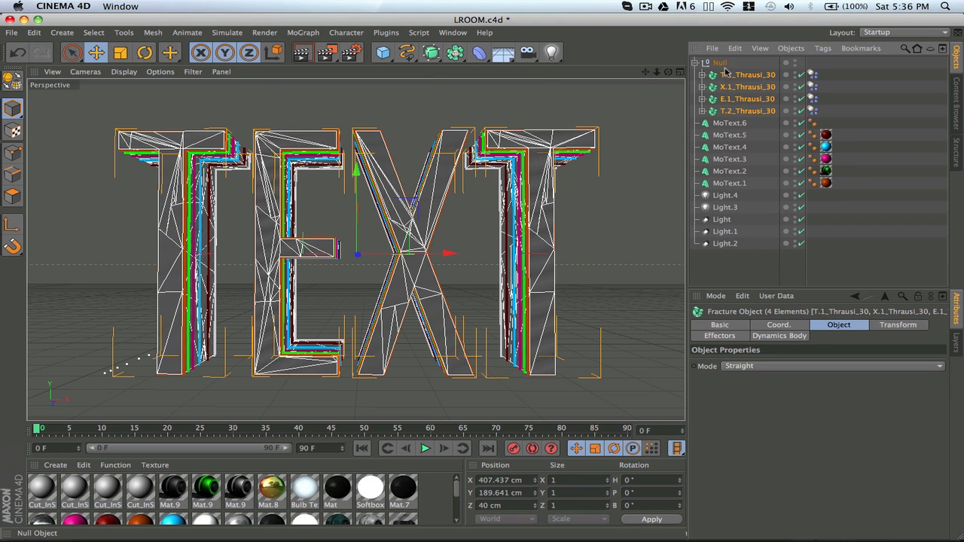
Add a Random effector inside the Null and set its deformation to Point
click(716, 63)
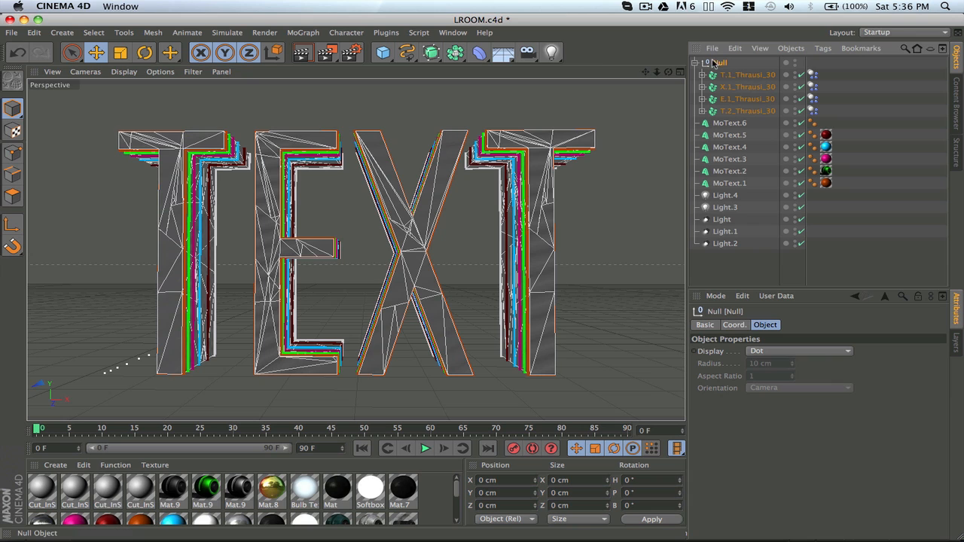
click(305, 33)
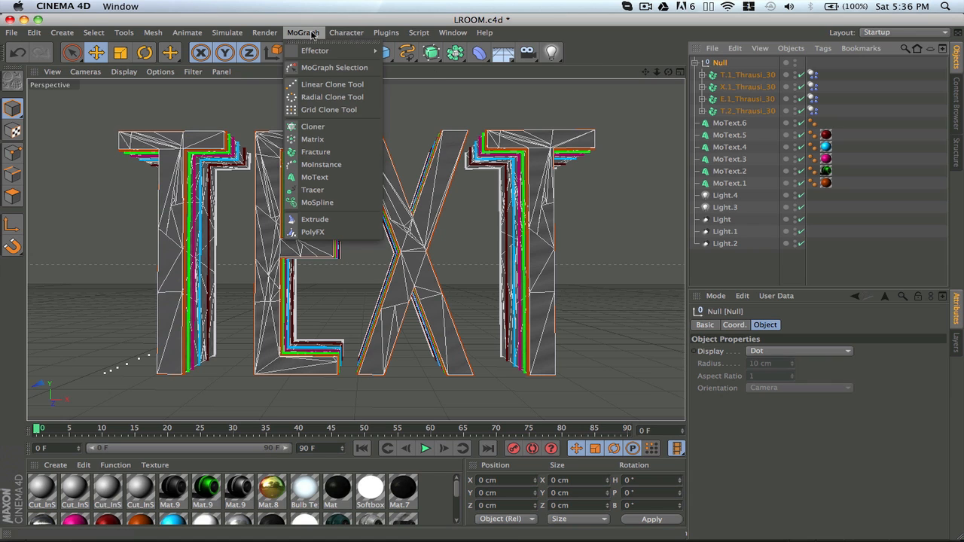
mouse_move(317, 51)
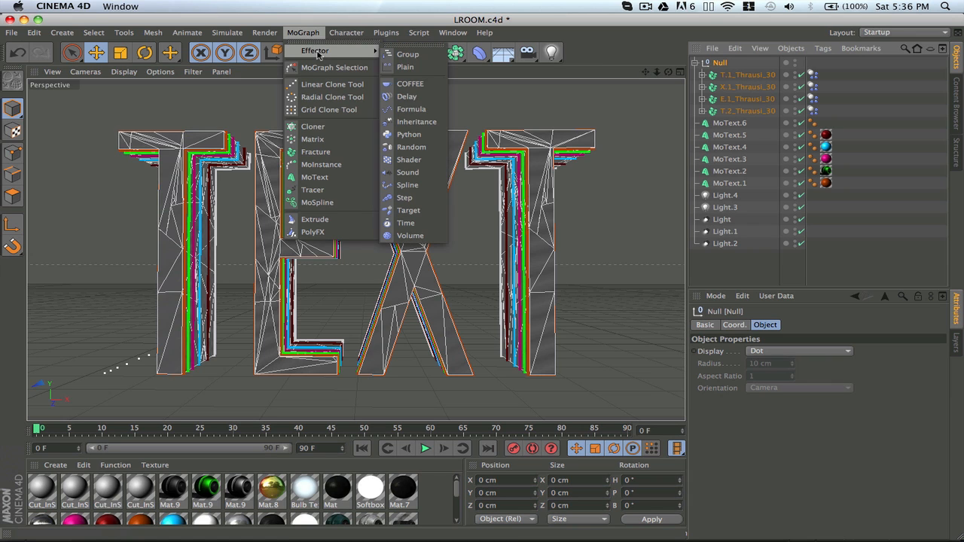
click(413, 148)
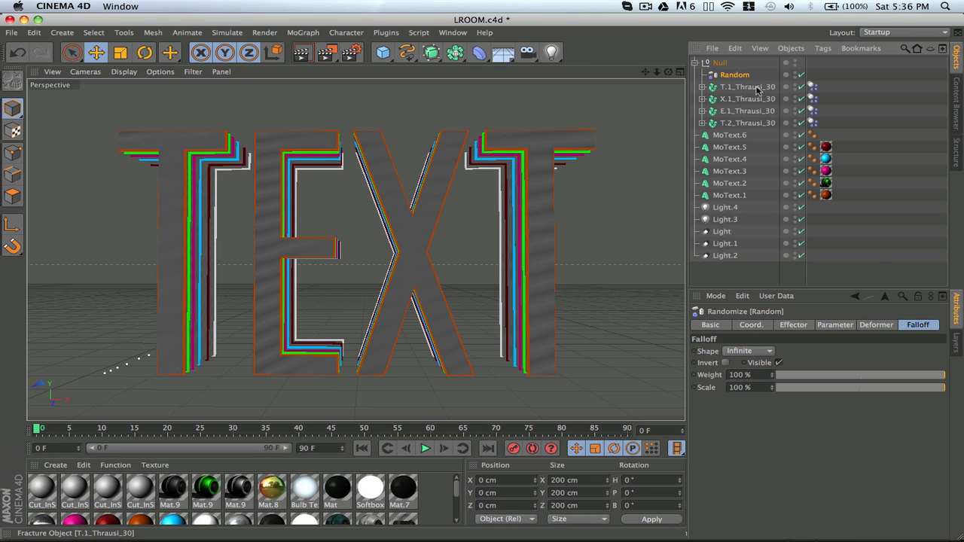
click(866, 329)
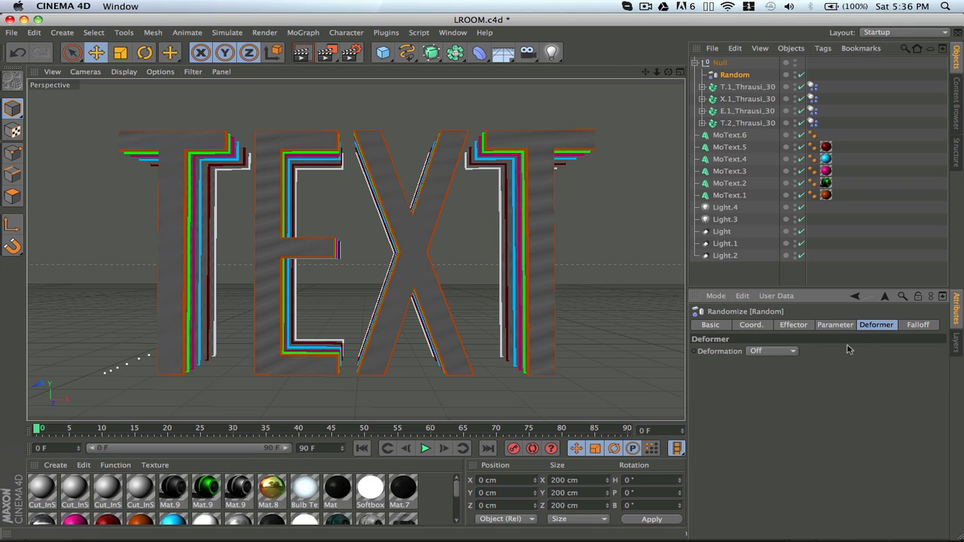
click(773, 352)
click(769, 391)
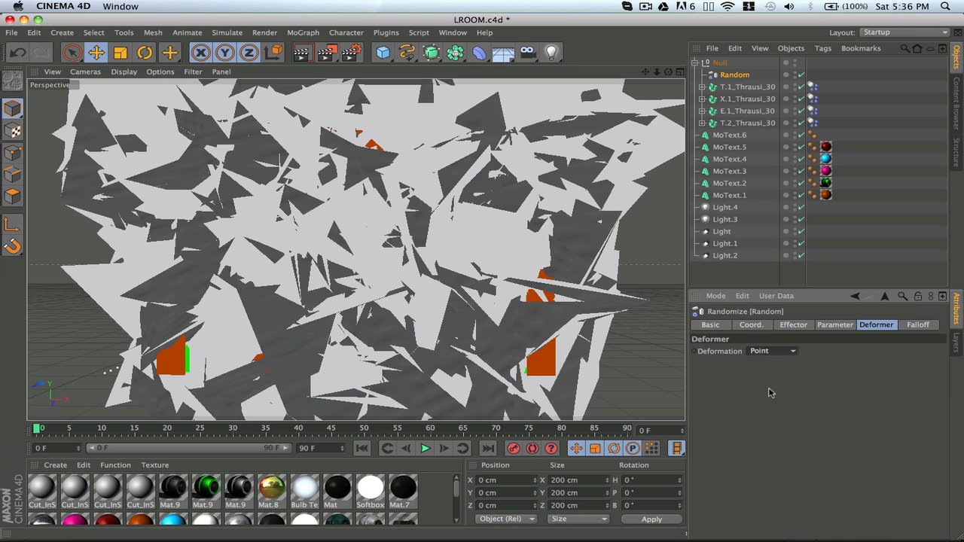
Lower the Random effector's falloff weight to 7% and test-render the region around the first letter T
click(787, 326)
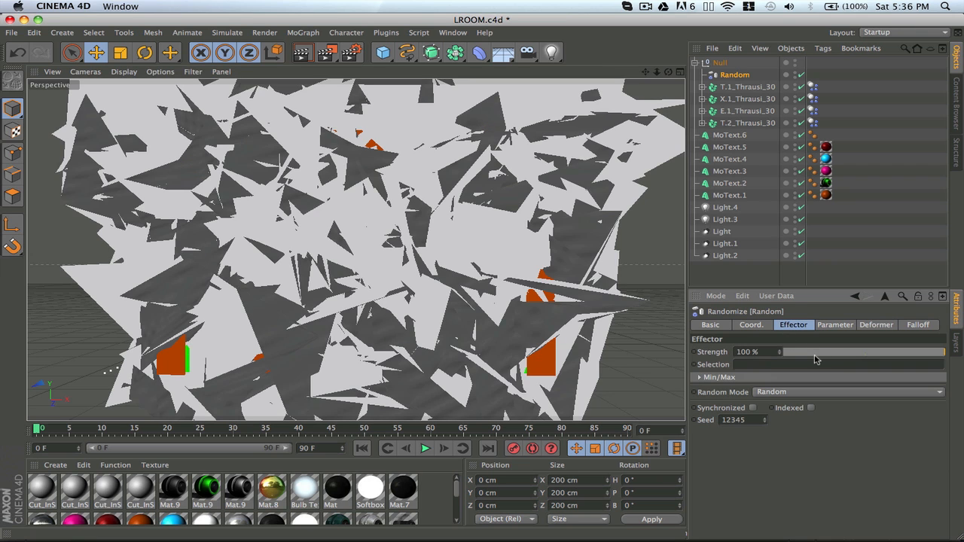
drag(815, 359, 791, 378)
click(919, 327)
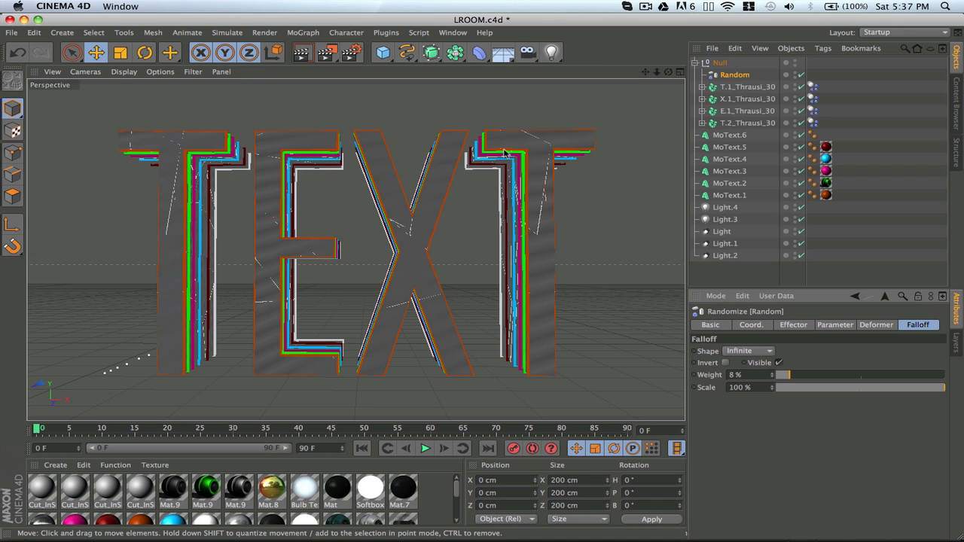
drag(843, 376, 788, 377)
drag(328, 52, 371, 73)
drag(127, 129, 234, 390)
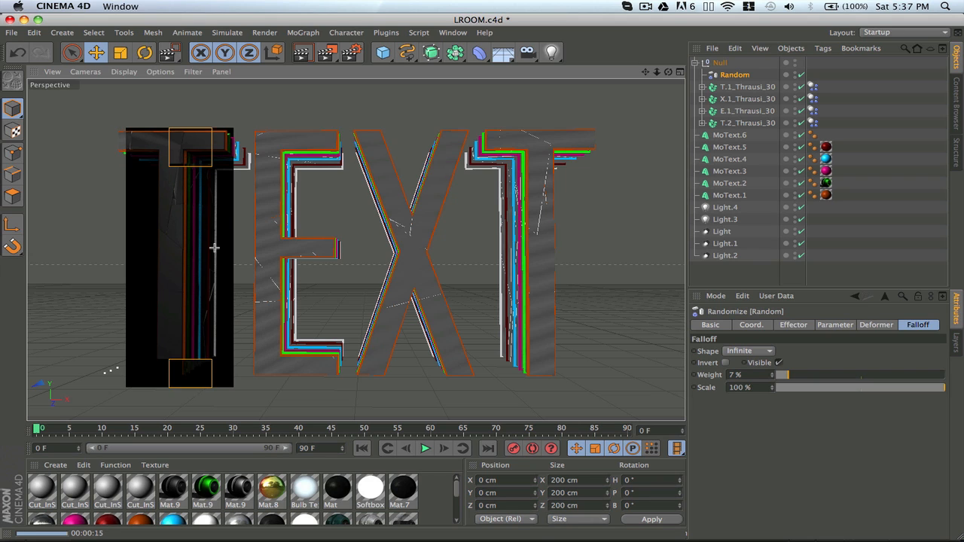
Swap the materials of two slices so MoText.1 has the blue Mat.5 and MoText.4 has the orange Mat.1
click(827, 195)
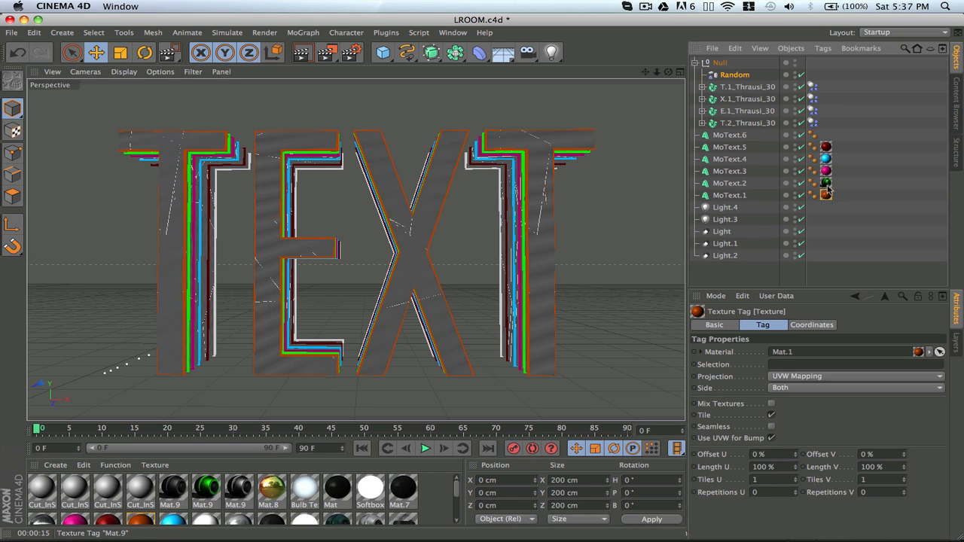
drag(826, 159, 746, 196)
drag(815, 196, 826, 159)
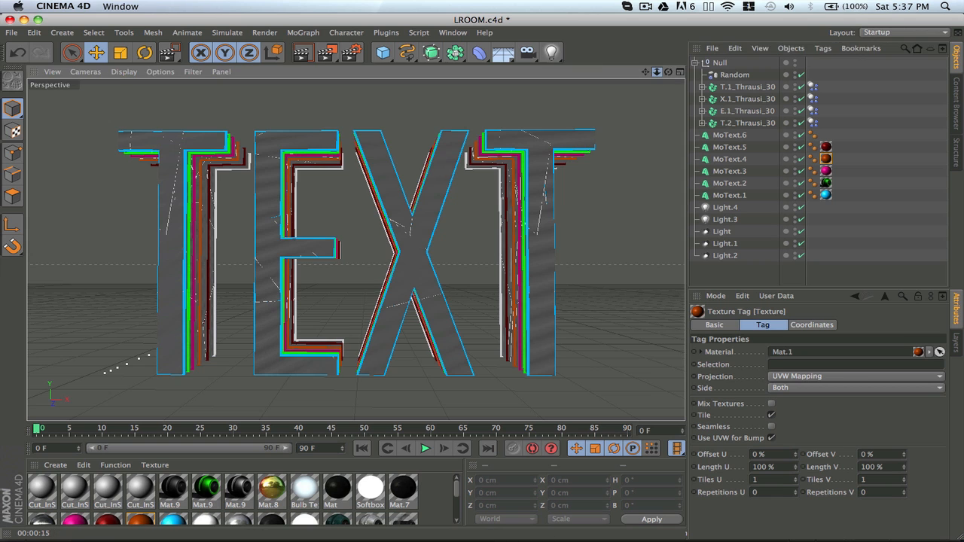
scroll(356, 249, up, 2)
scroll(356, 249, up, 3)
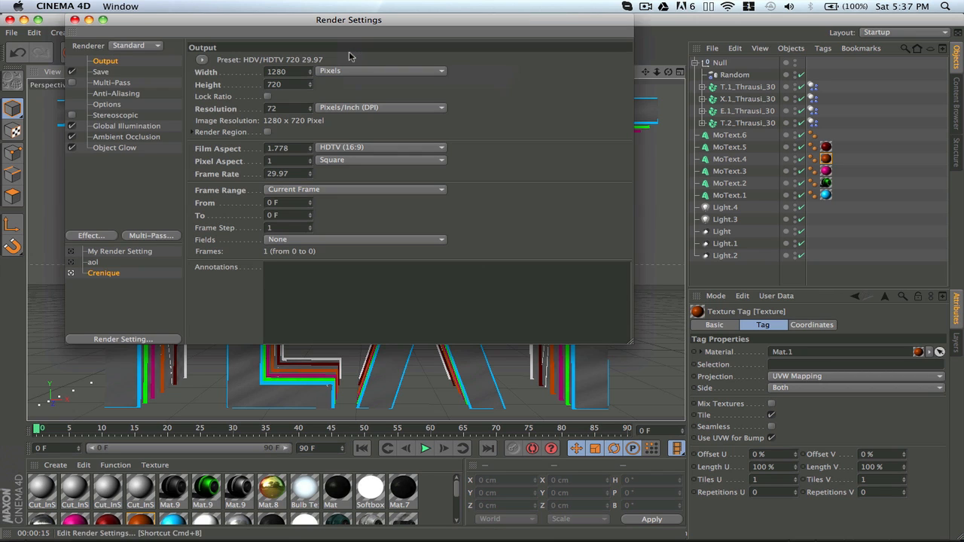
Set the render output to the 1024 x 768 preset in the render settings
click(351, 52)
click(100, 71)
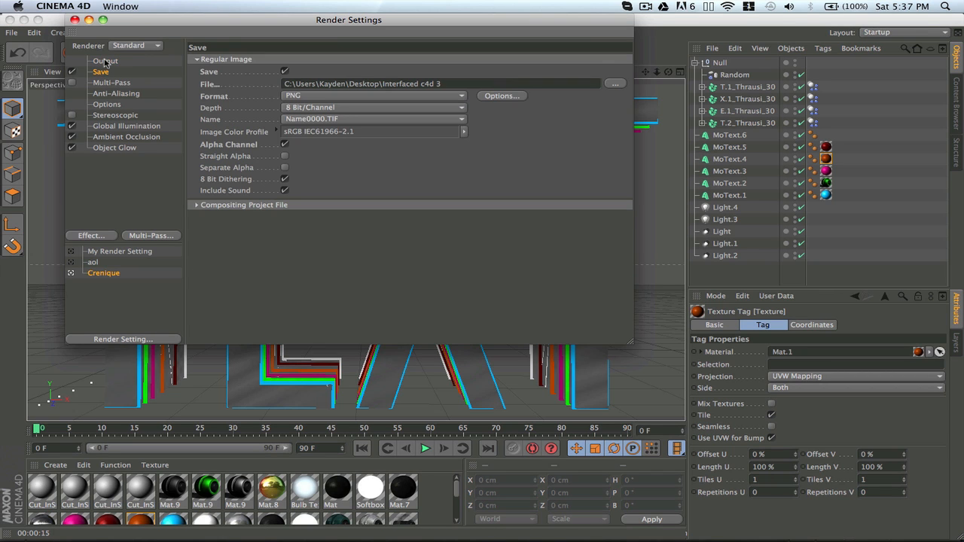
click(105, 61)
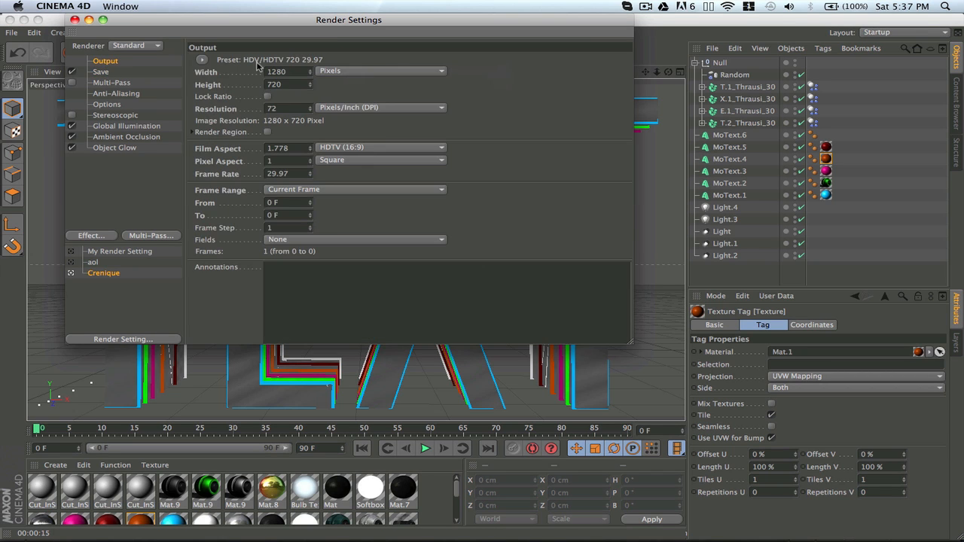
click(201, 61)
mouse_move(226, 70)
click(302, 130)
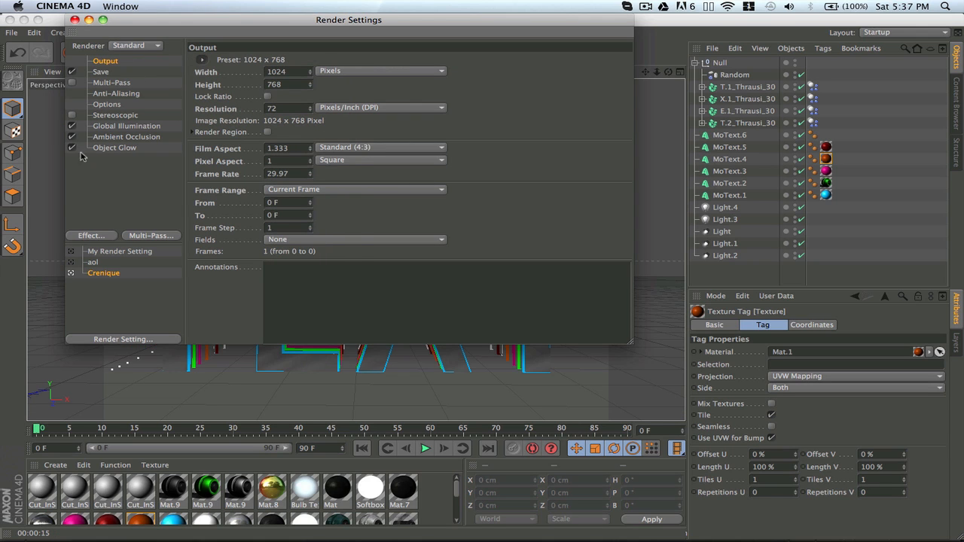
Disable the Object Glow effect for the render and close the render settings
right_click(107, 167)
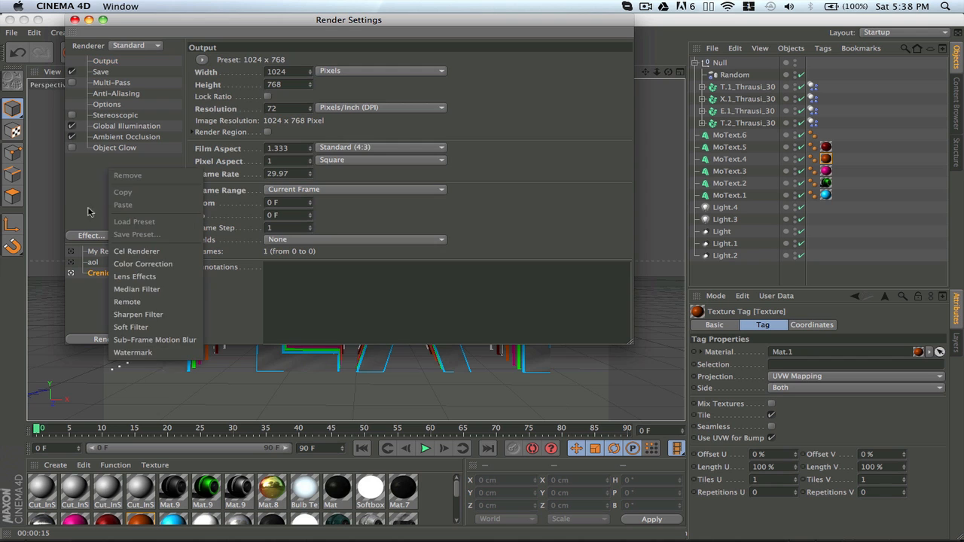
click(85, 205)
click(74, 21)
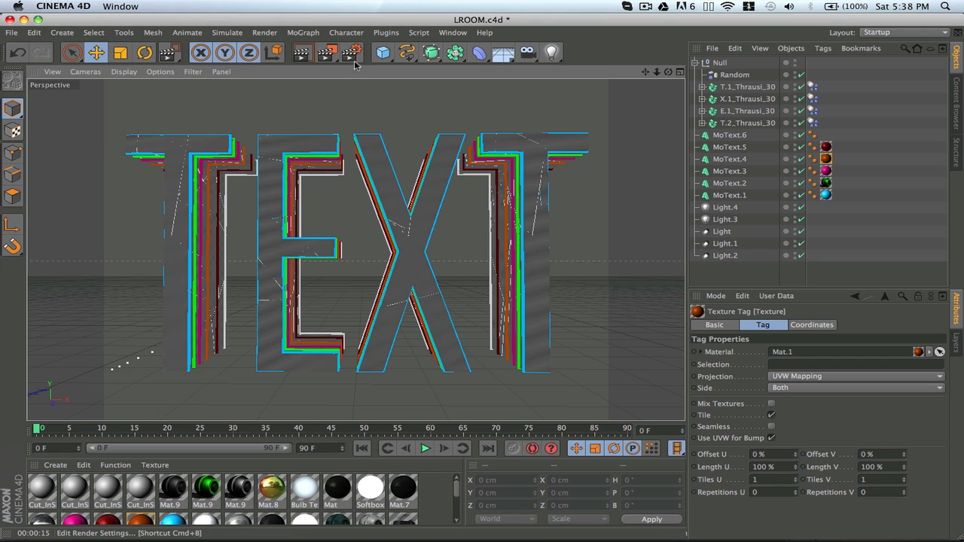
Enlarge the TEXT title slightly in the perspective view and render it to the Picture Viewer
drag(656, 71, 642, 81)
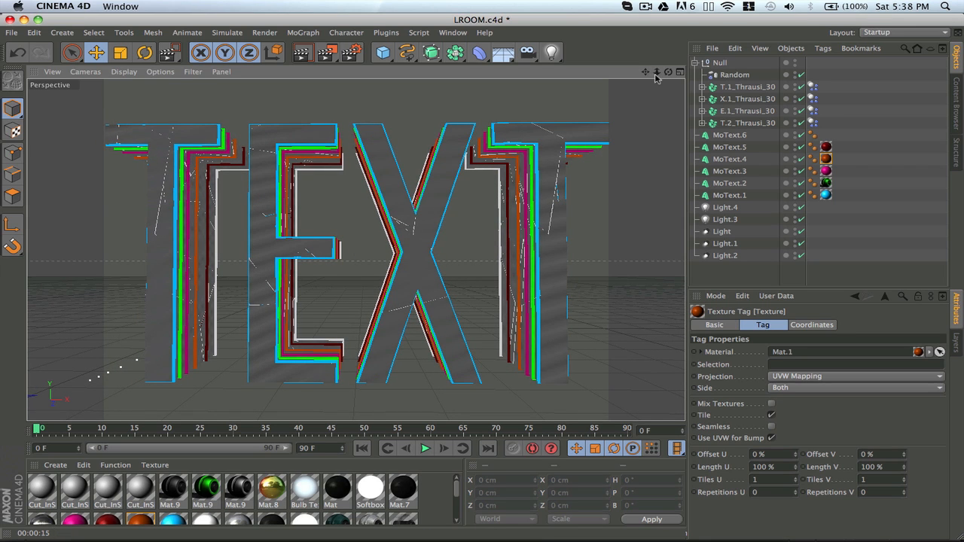
drag(656, 72, 652, 79)
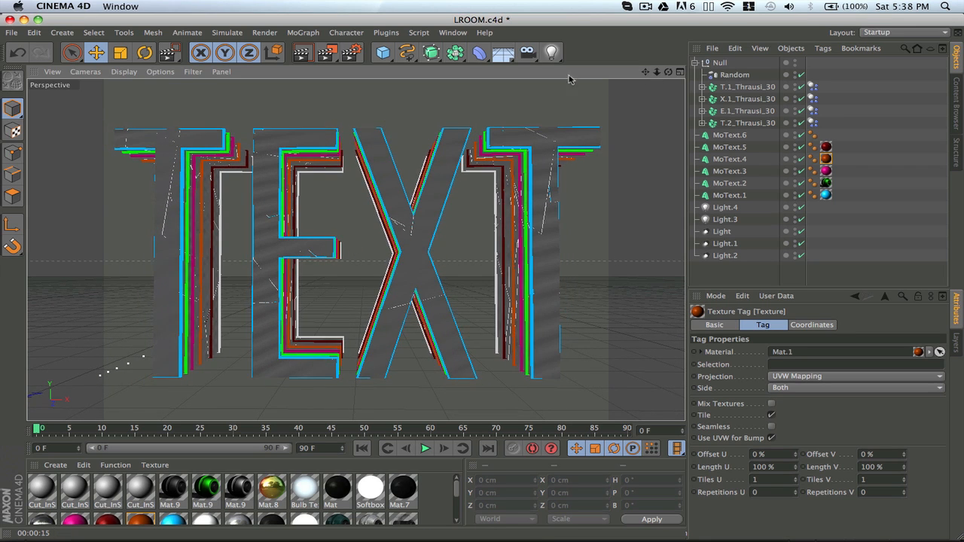
click(329, 52)
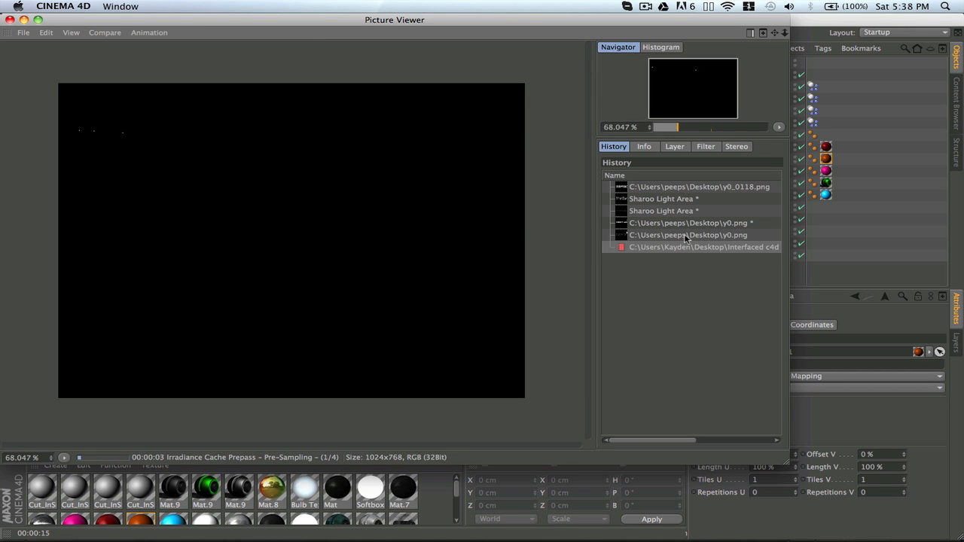
Look through the earlier y0 and Sharoo Light Area renders in the history, and return to the current TEXT render
click(675, 236)
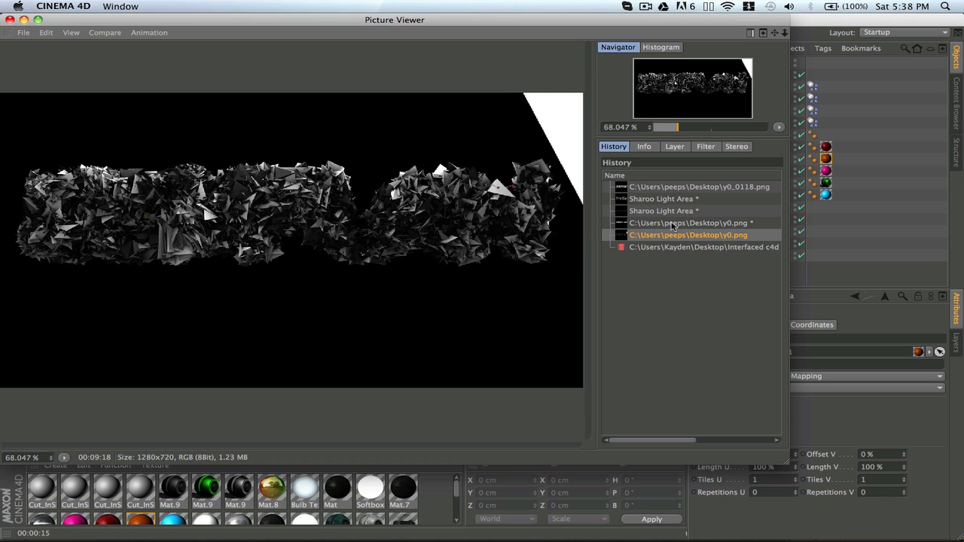
click(673, 224)
click(672, 235)
click(666, 201)
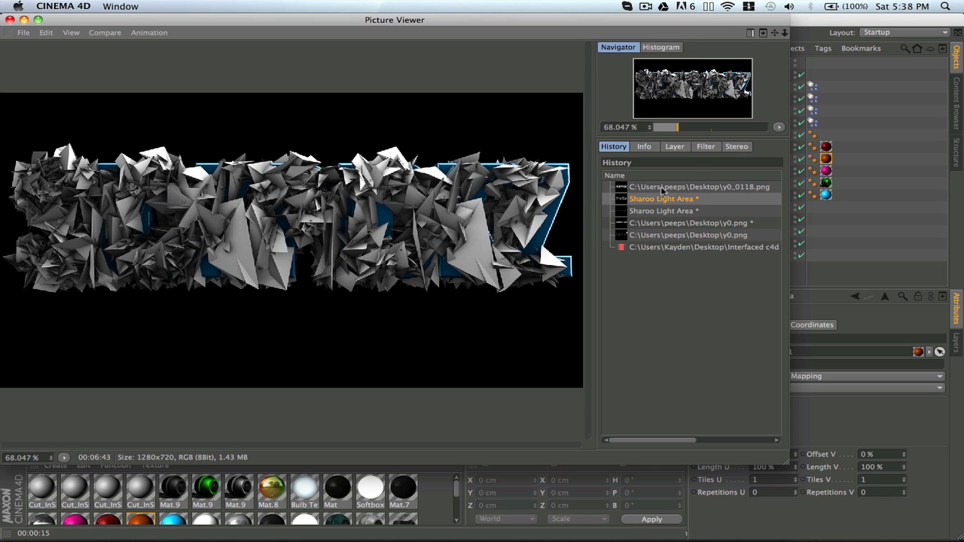
click(662, 188)
click(663, 199)
click(677, 249)
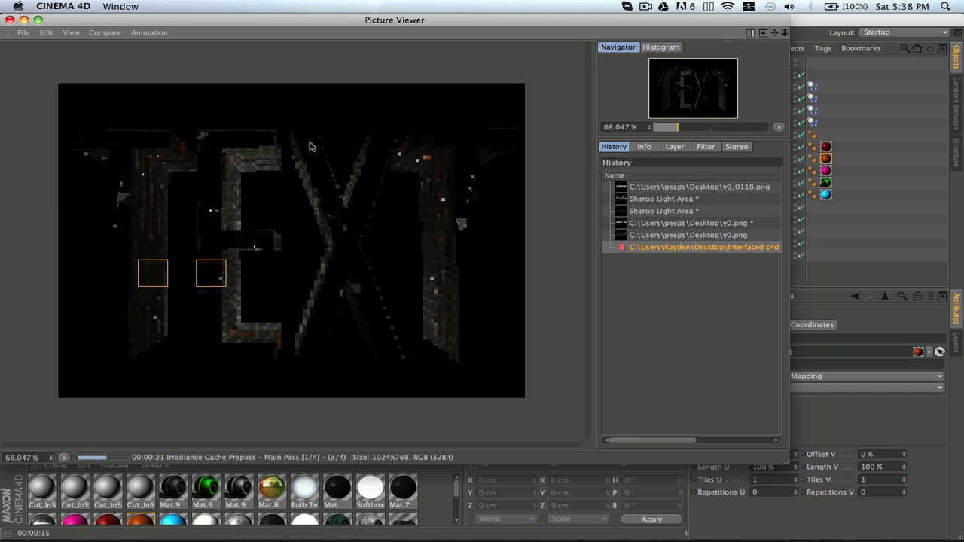
mouse_move(196, 520)
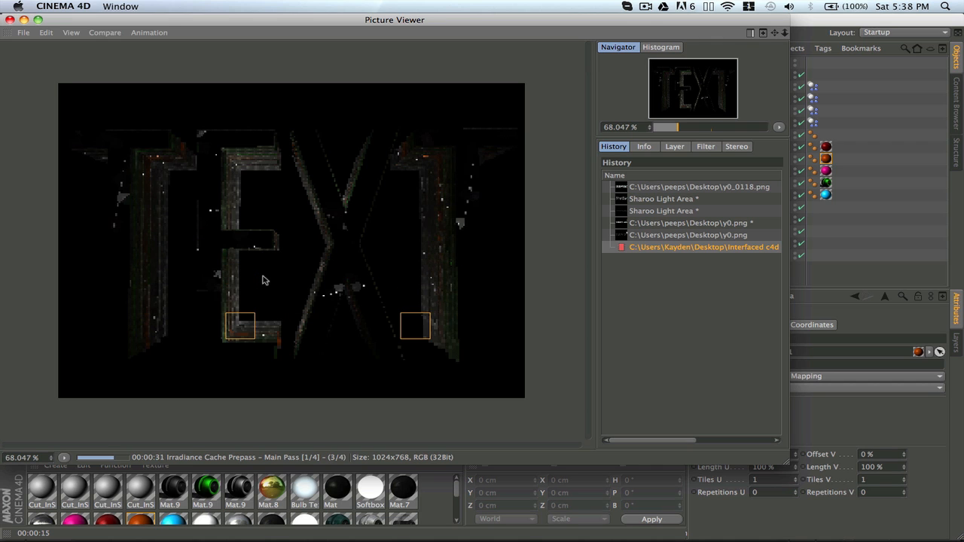
Compare the clean y0_0118.png lettering with the fractured Sharoo Light Area render, and return to the TEXT render
click(662, 200)
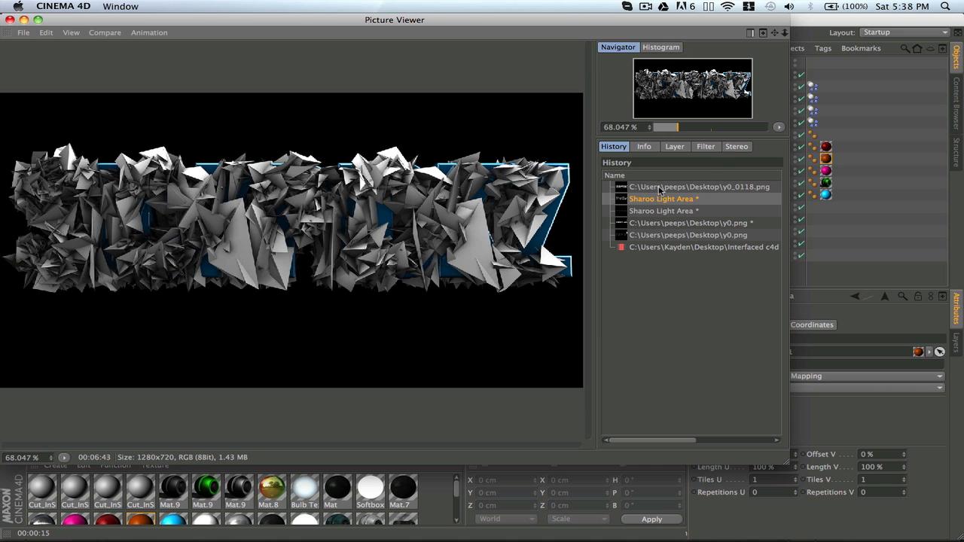
click(660, 187)
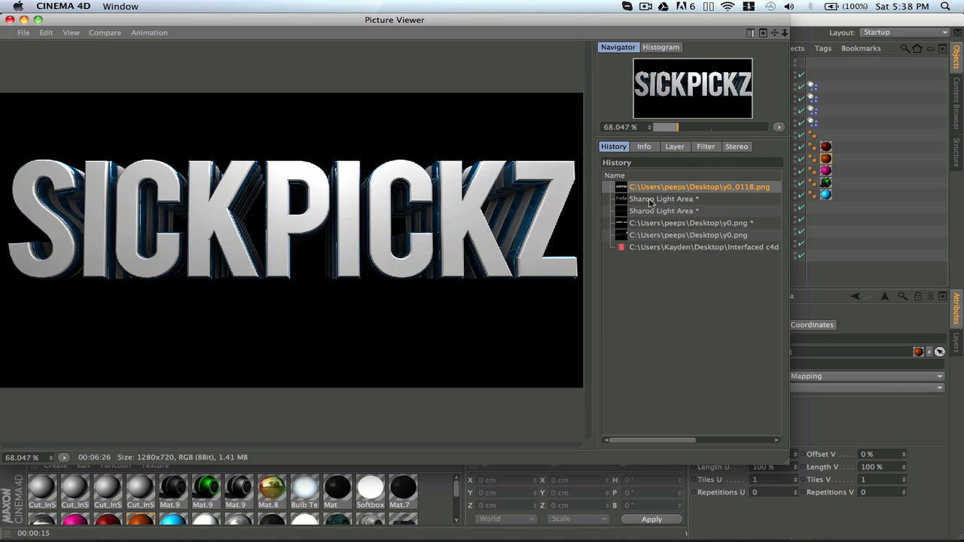
click(649, 199)
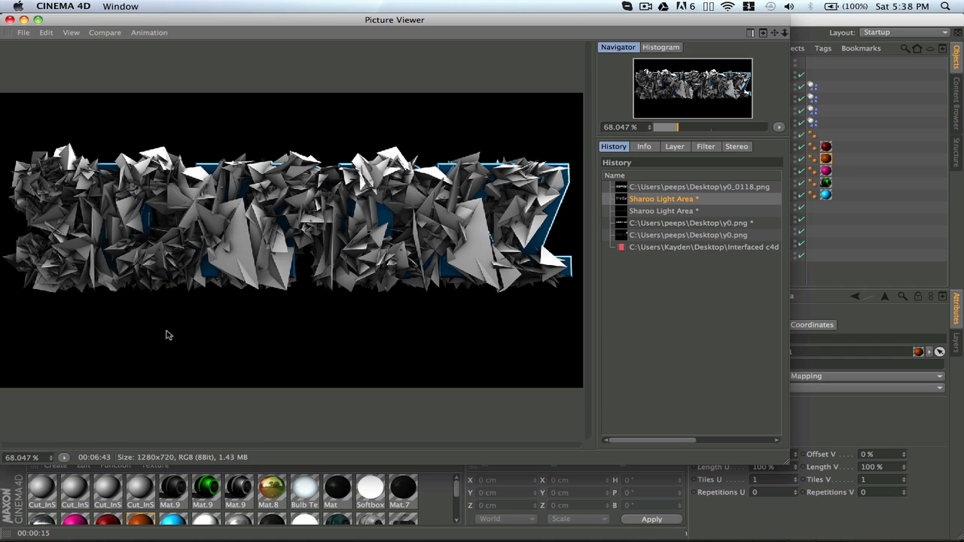
click(678, 189)
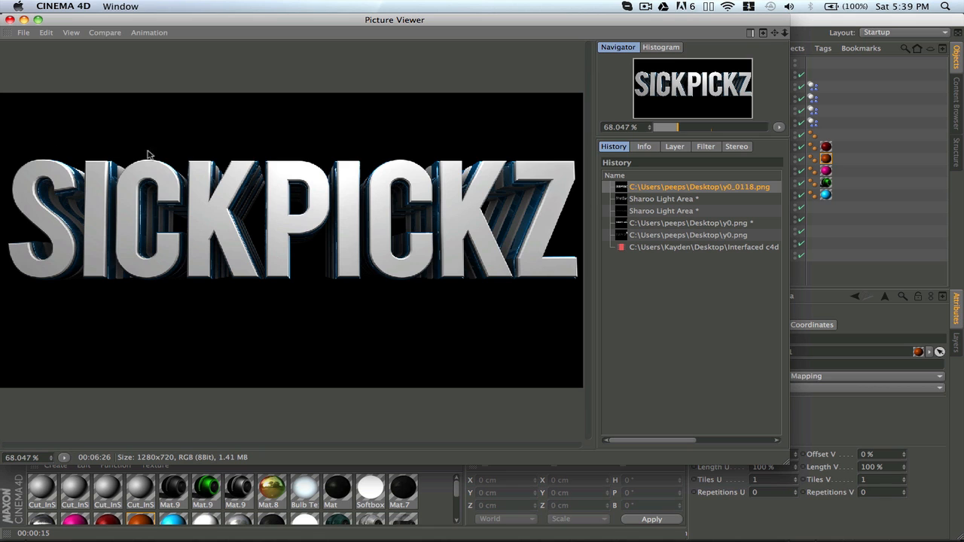
click(656, 199)
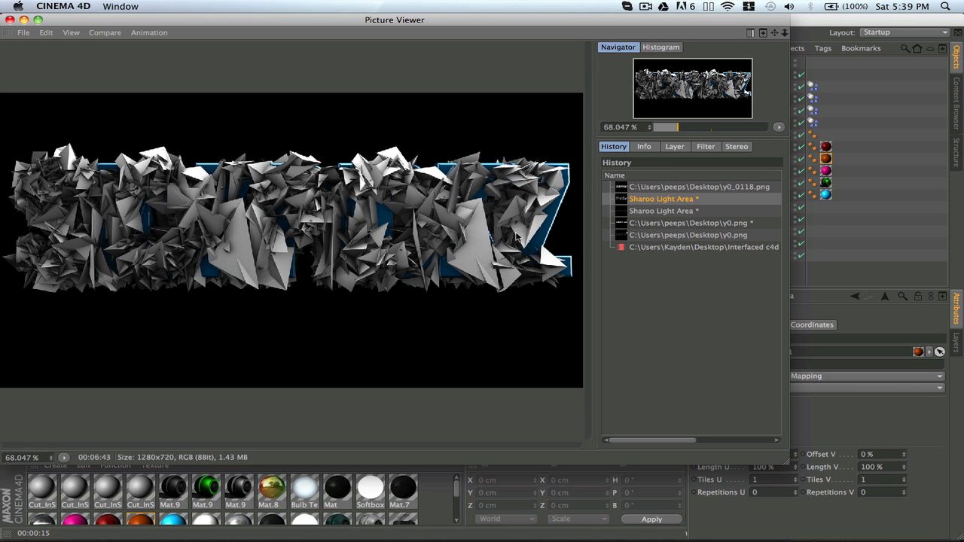
click(649, 248)
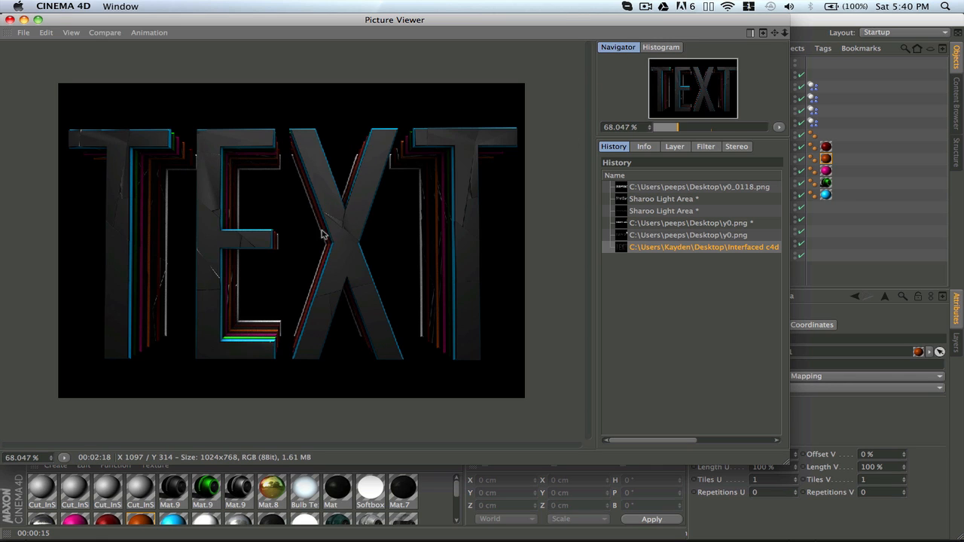
click(645, 6)
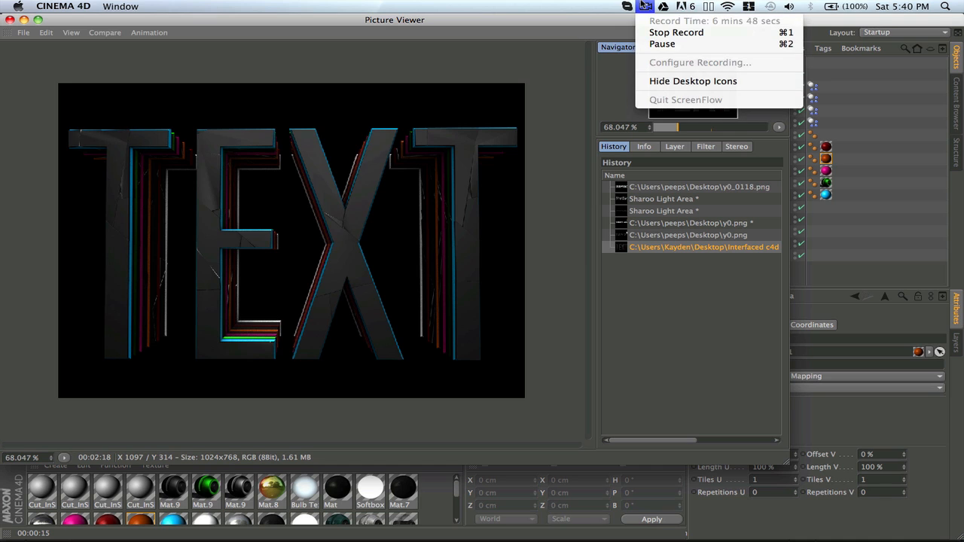
click(318, 77)
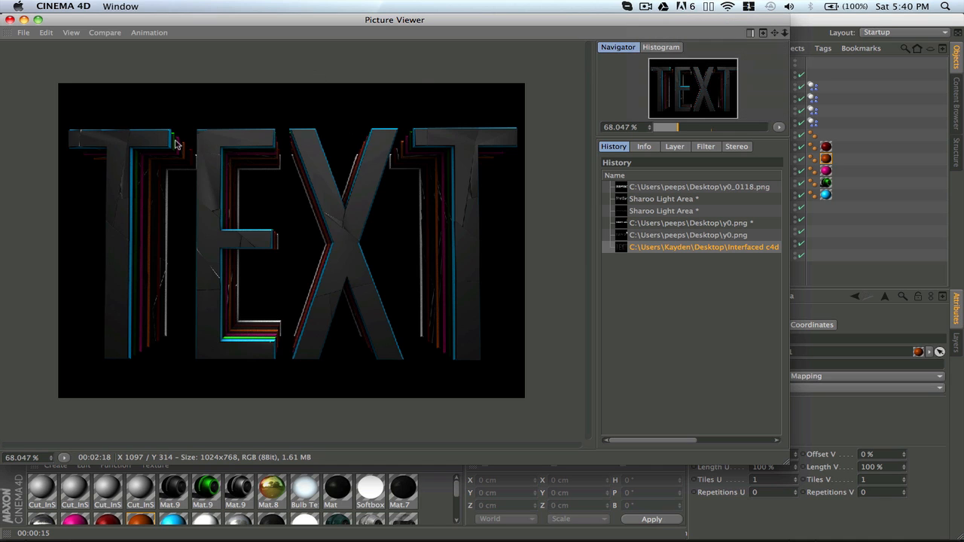
Save the finished TEXT render in the Cinema 4D folder under the name TEXT TUT
click(23, 35)
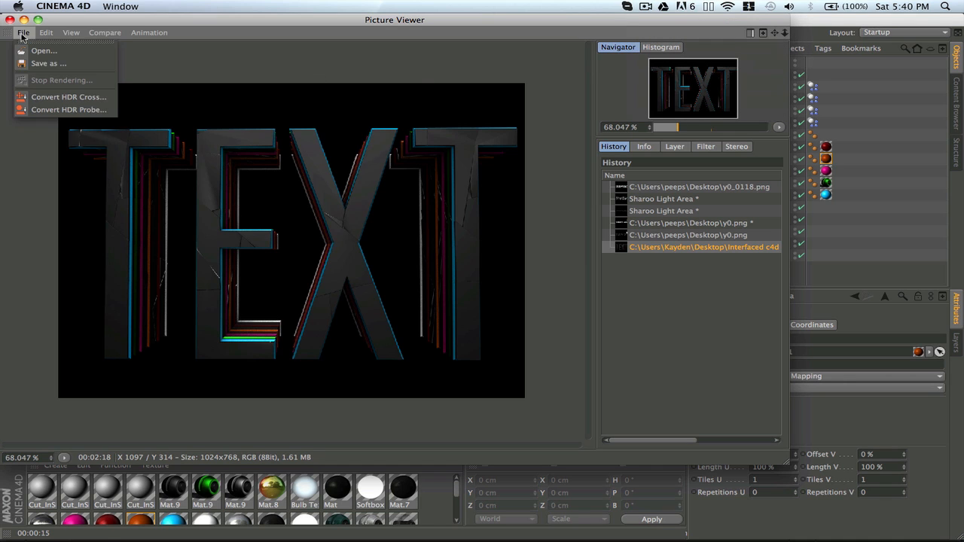
click(41, 65)
key(Return)
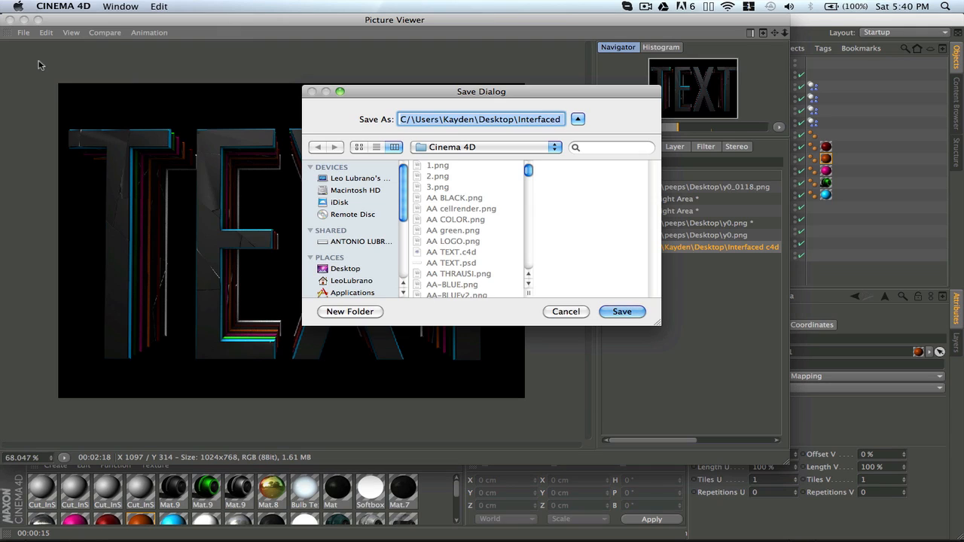
text(TEXT TUT)
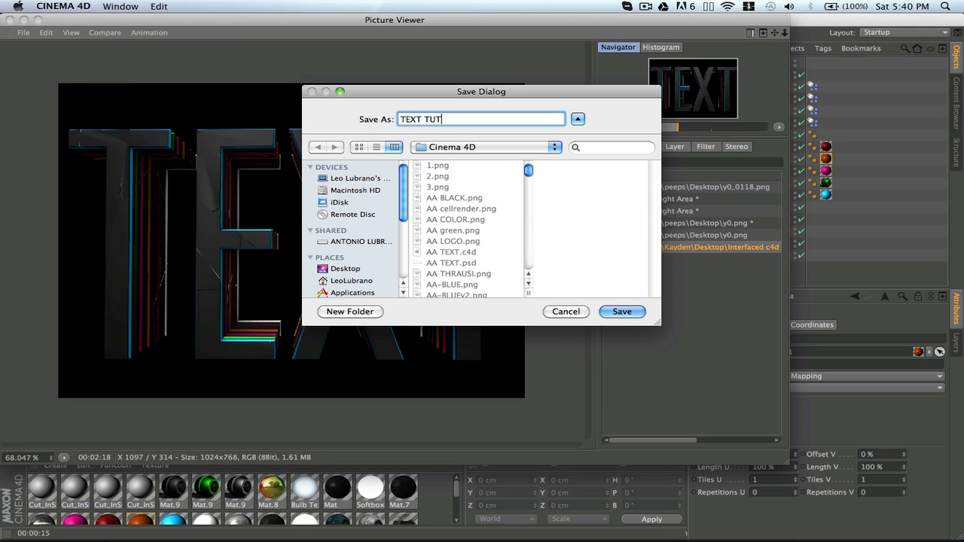
key(Return)
Switch to Photoshop and close the AA TEXT.psd document
mouse_move(275, 531)
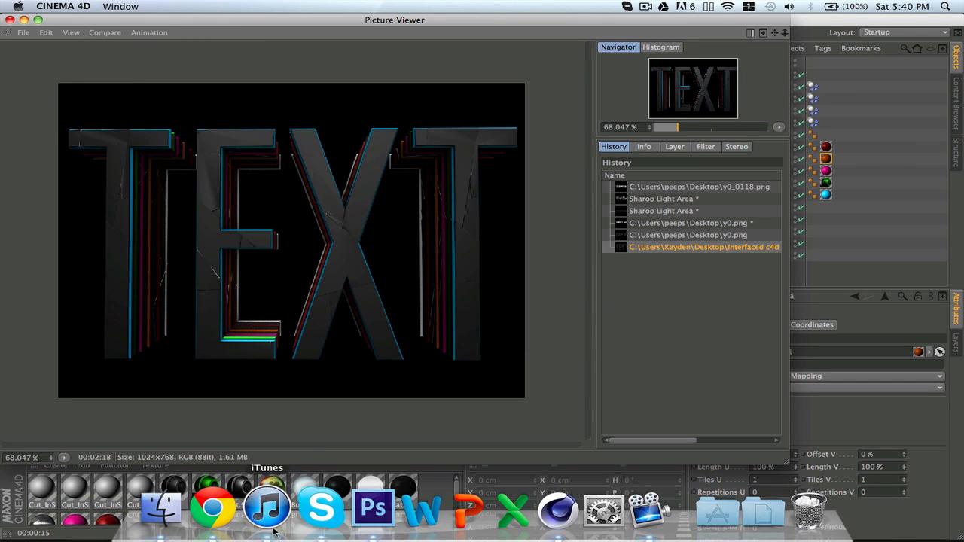
click(373, 509)
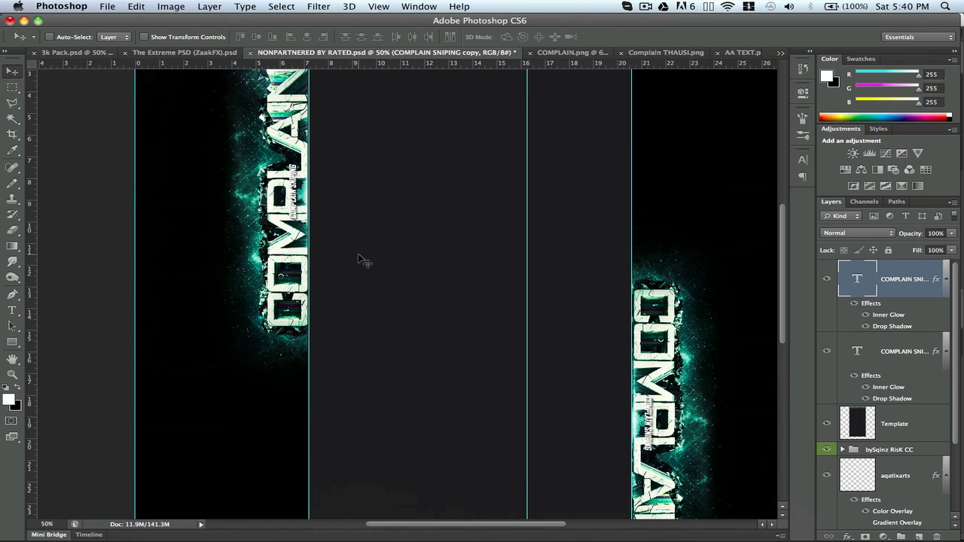
click(735, 53)
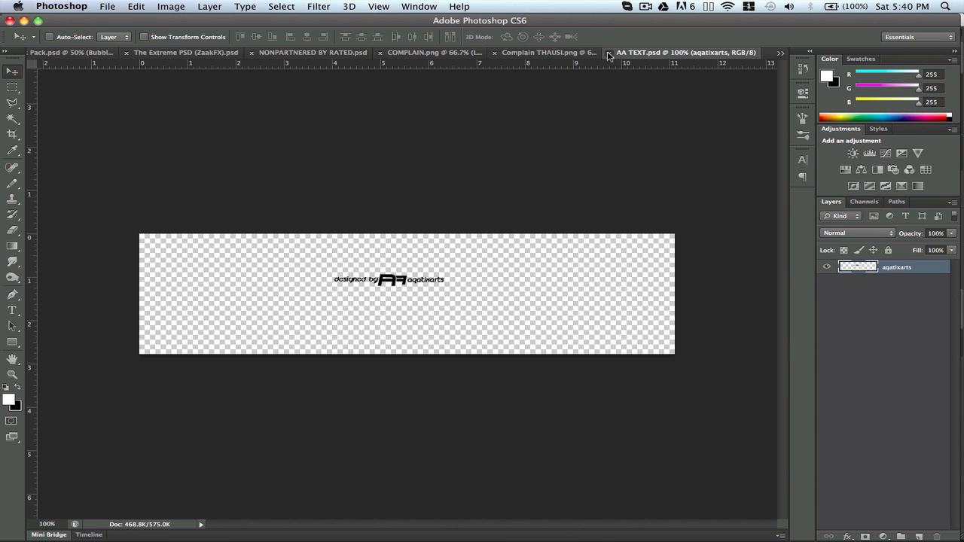
click(608, 53)
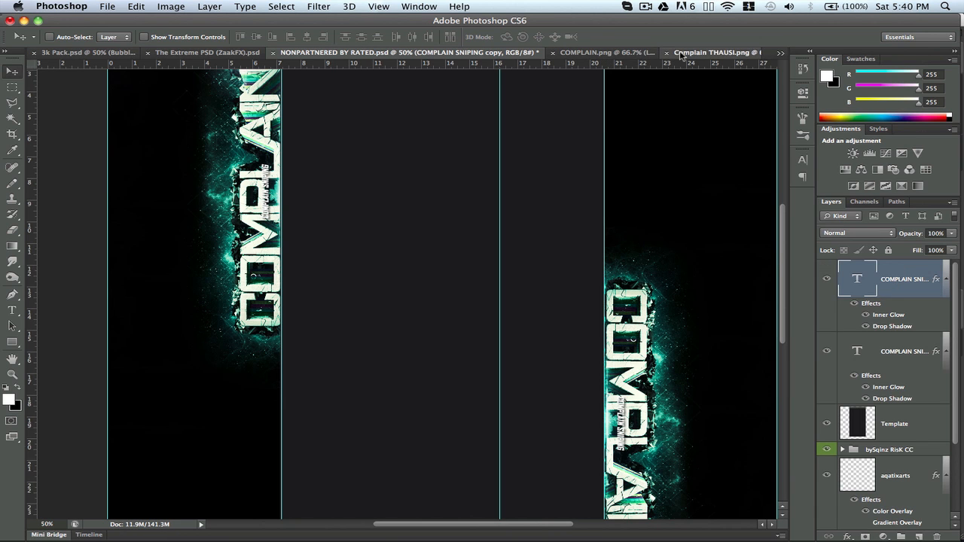
Copy the lettering layer from COMPLAIN.png into Complain THAUSI.png, placing it over the fractured render
click(672, 52)
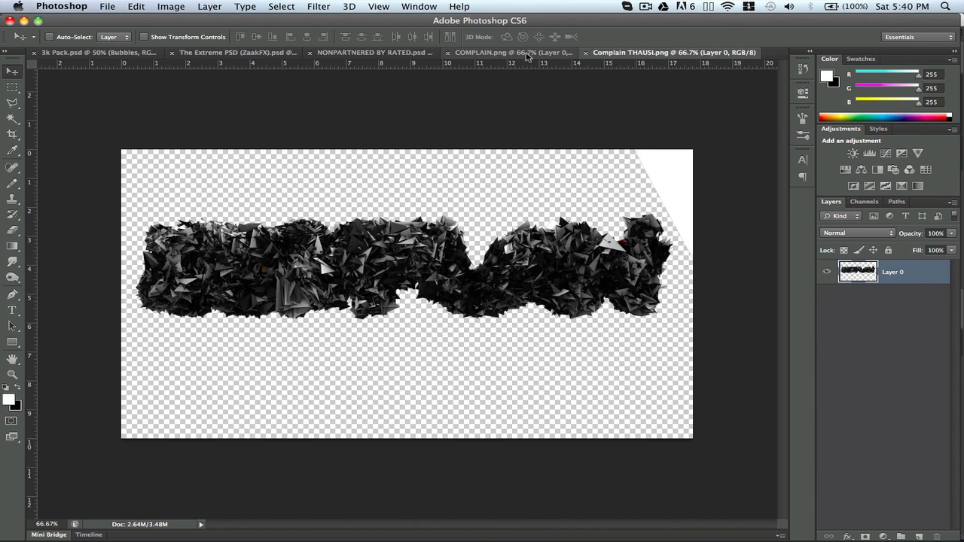
click(529, 53)
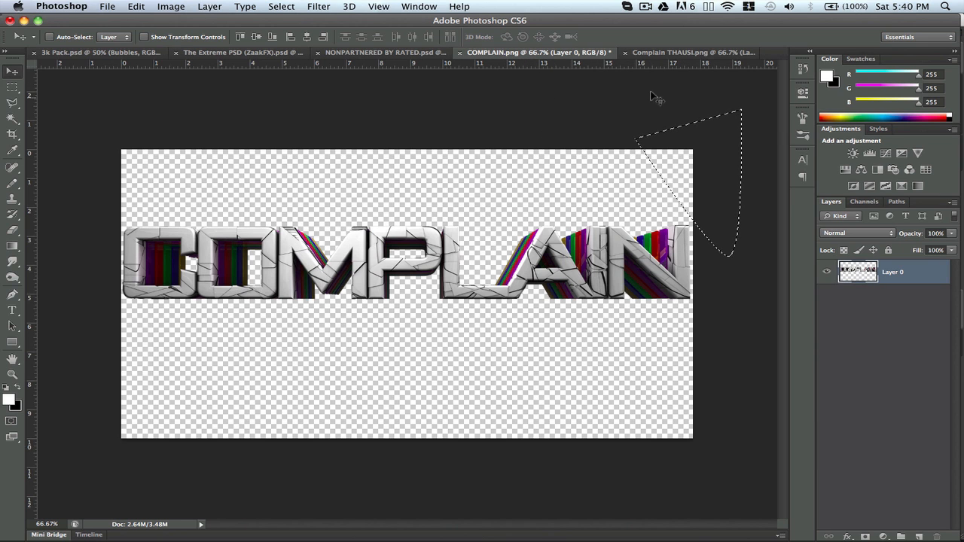
drag(490, 226, 497, 255)
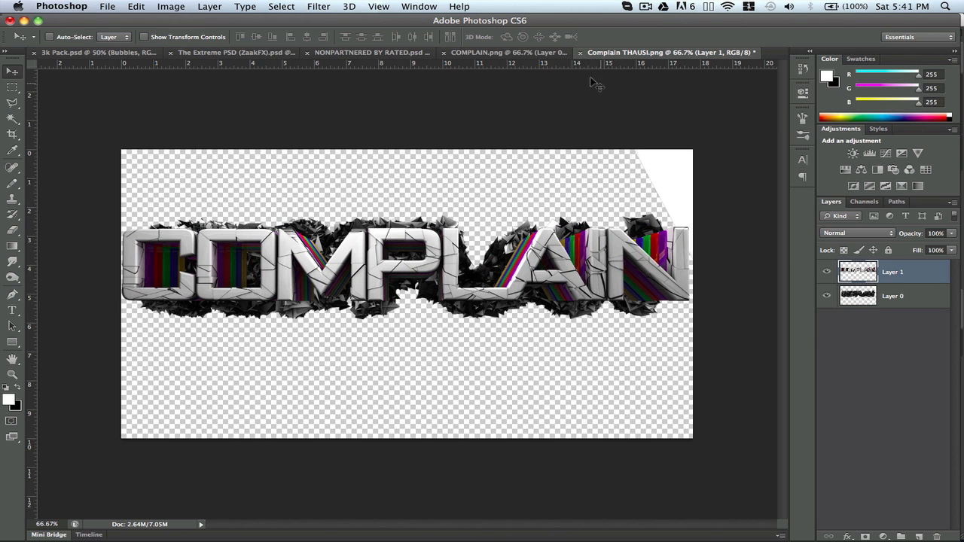
Close Complain THAUSI.png and COMPLAIN.png without saving their changes
key(super+w)
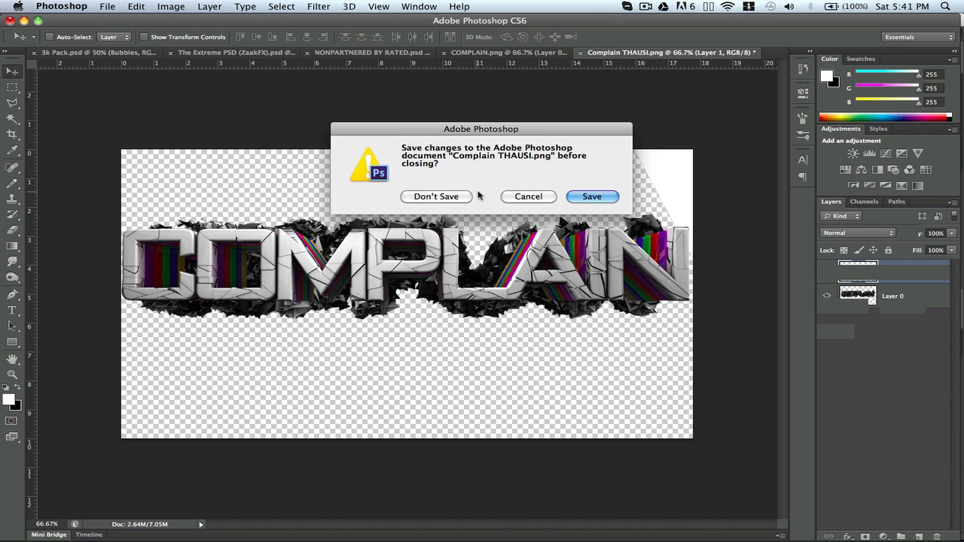
click(430, 197)
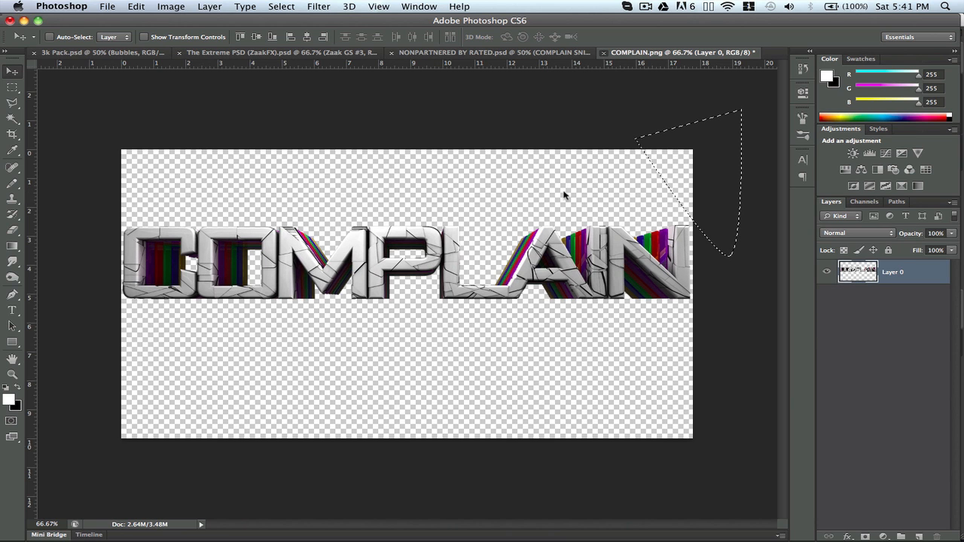
key(super+w)
click(431, 198)
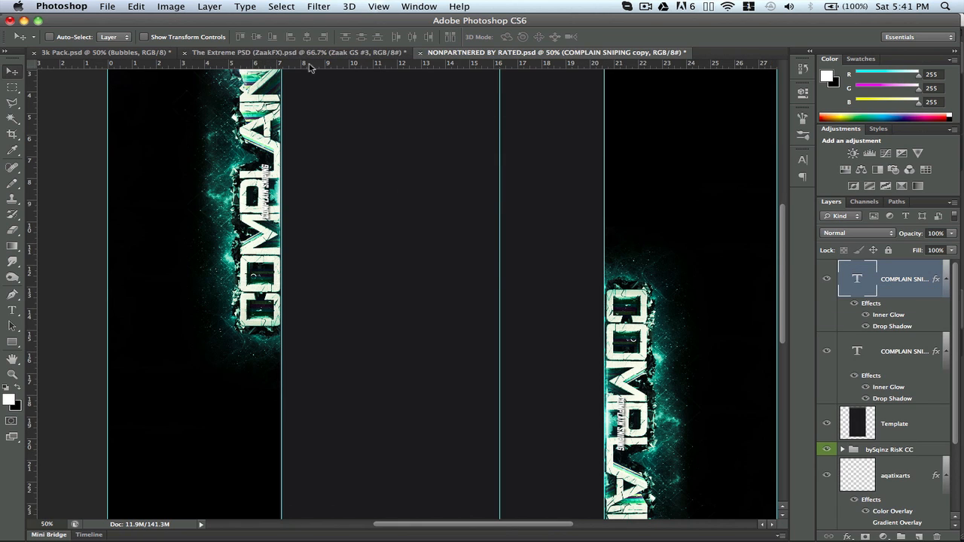
Begin saving NONPARTNERED BY RATED.psd as a new file, choosing the Projects folder inside PhotoShop as its location
click(121, 6)
click(144, 150)
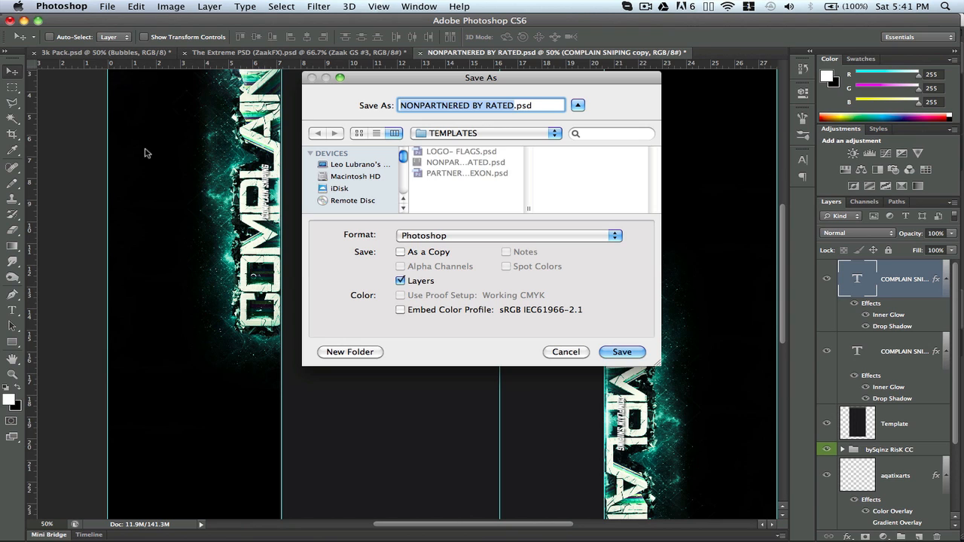
scroll(339, 175, down, 3)
scroll(343, 175, down, 2)
click(340, 179)
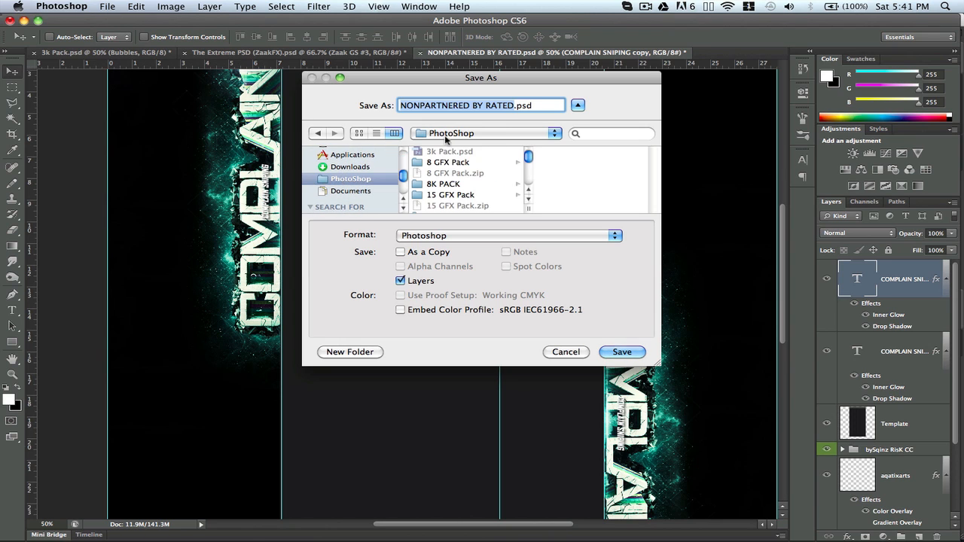
scroll(458, 173, down, 3)
scroll(458, 173, down, 5)
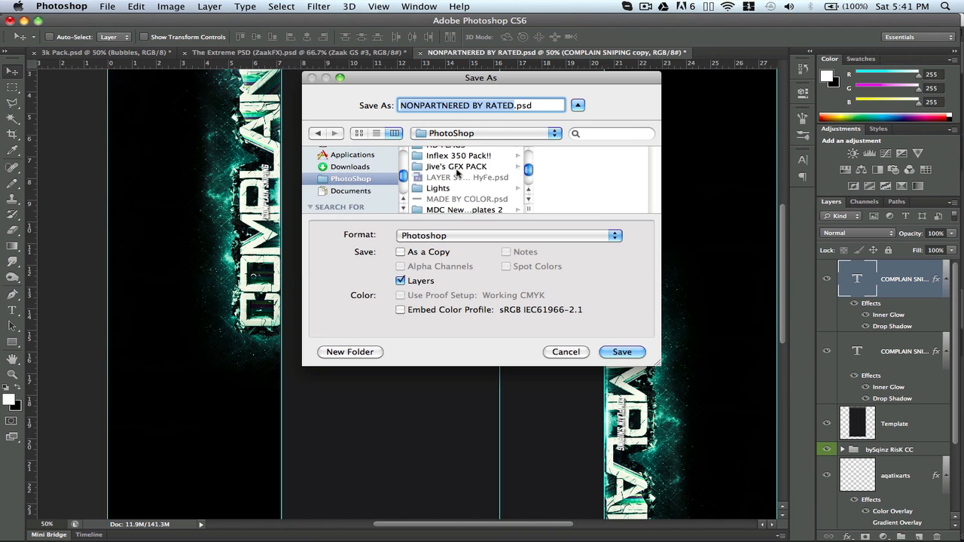
scroll(457, 173, down, 5)
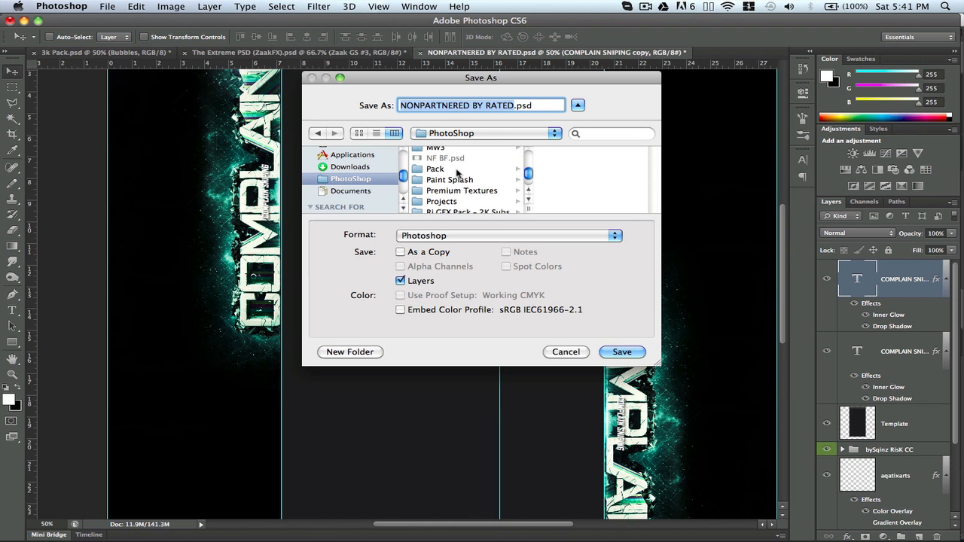
click(459, 200)
Save the document under the name COMPLAIN SNIPING BG and close it
triple_click(444, 106)
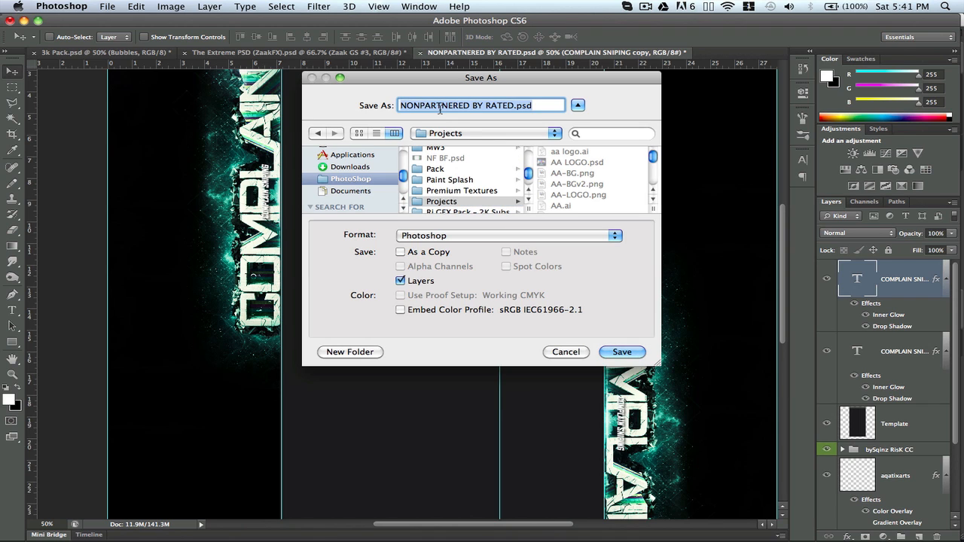
text(COMPLAIN SN)
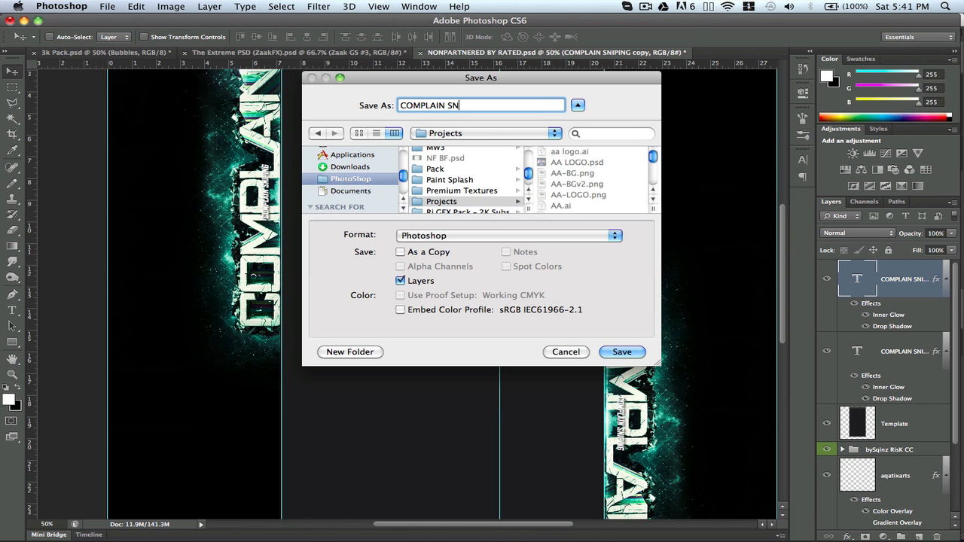
text(IPING BG)
key(Return)
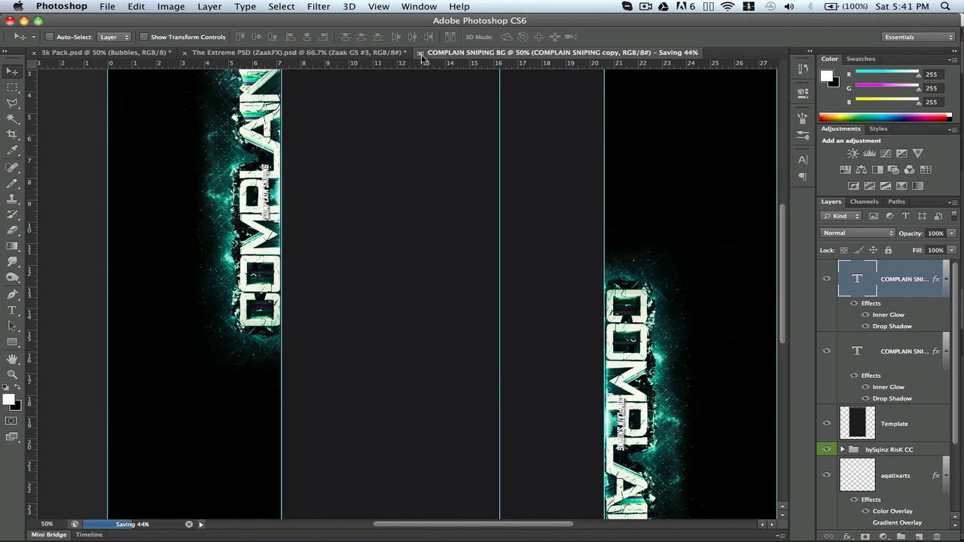
click(420, 52)
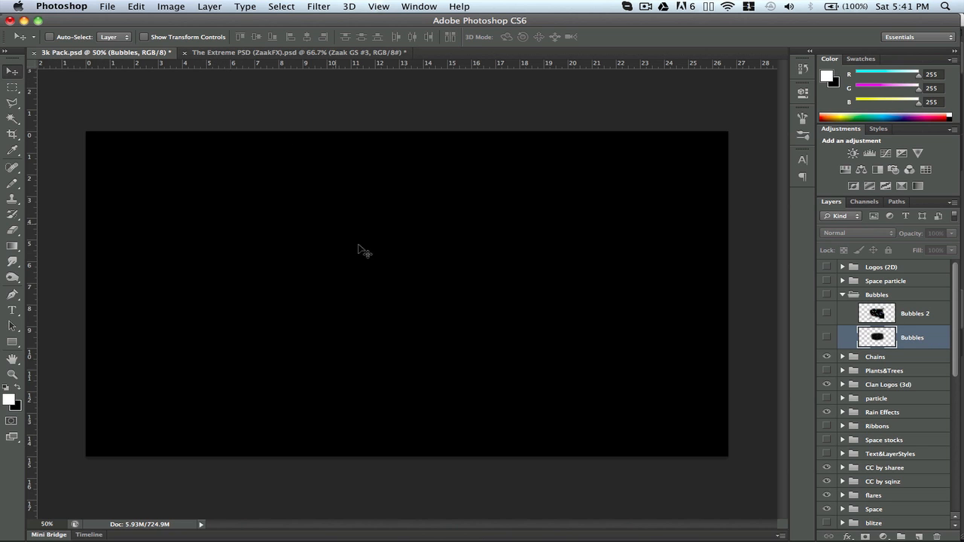
Close the Picture Viewer window that shows the rendered TEXT title
mouse_move(215, 513)
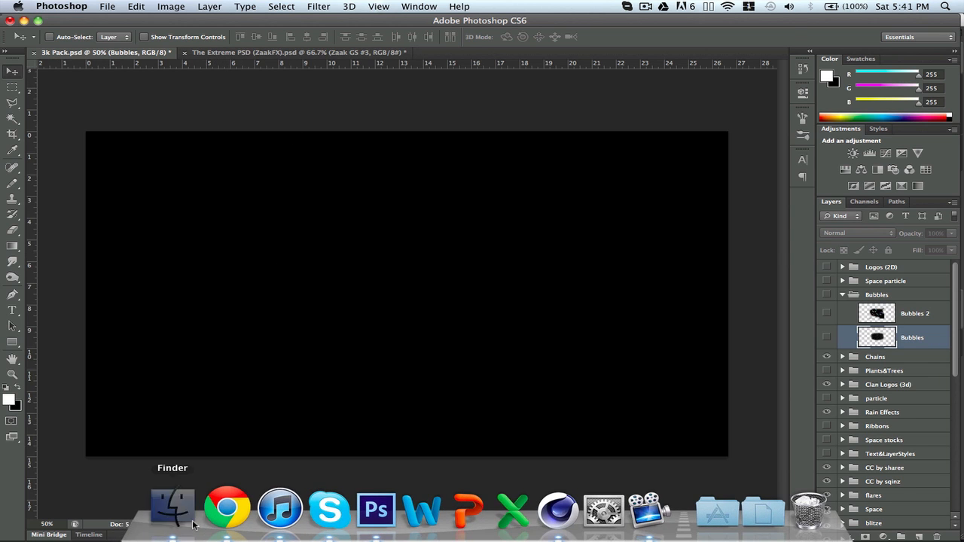
click(171, 509)
click(119, 20)
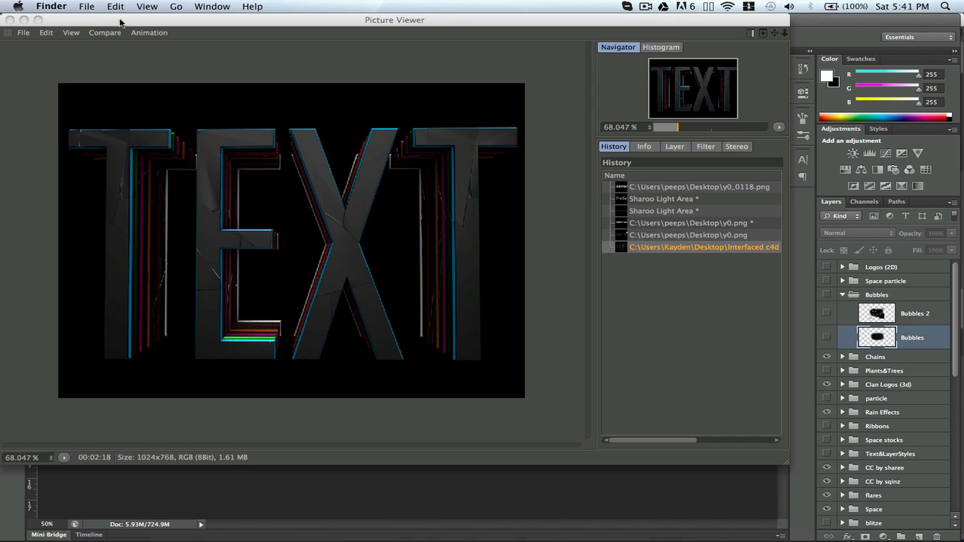
click(10, 20)
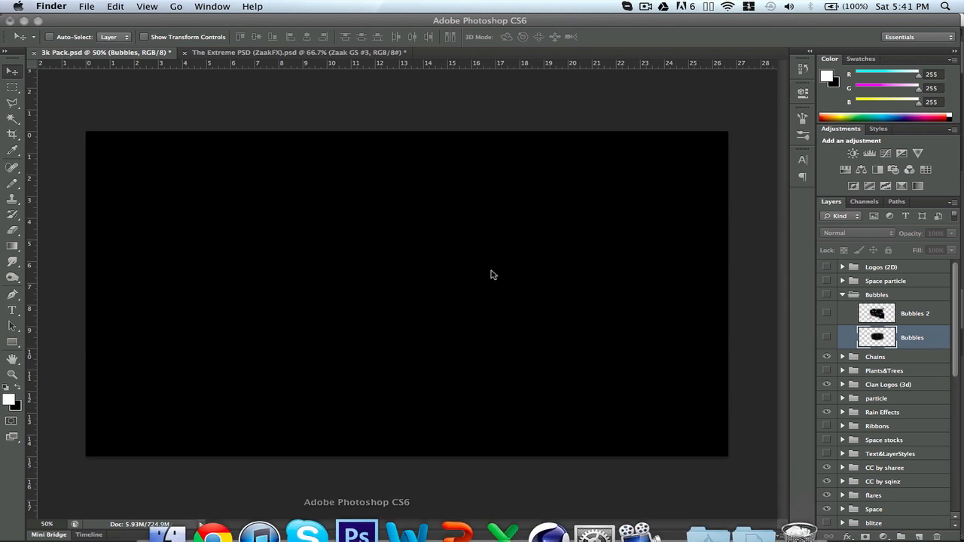
Return to Photoshop and open TEXT TUT.png from the Cinema 4D folder inside PhotoShop
click(490, 275)
key(super+o)
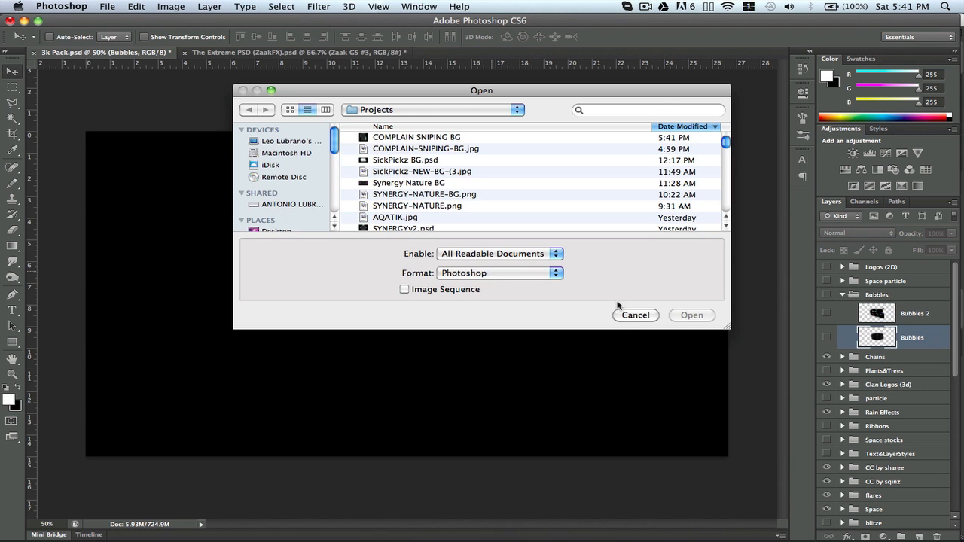
scroll(253, 223, down, 5)
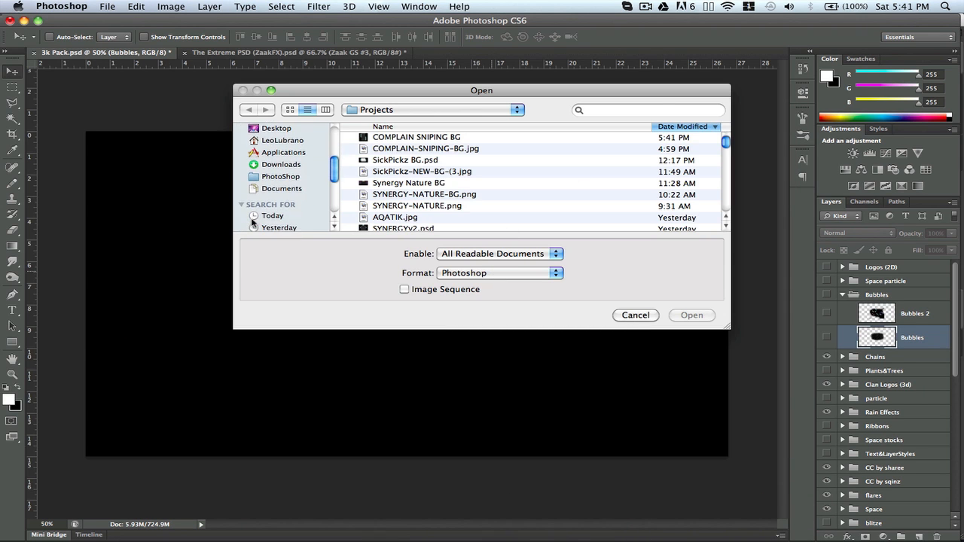
click(278, 178)
double_click(379, 150)
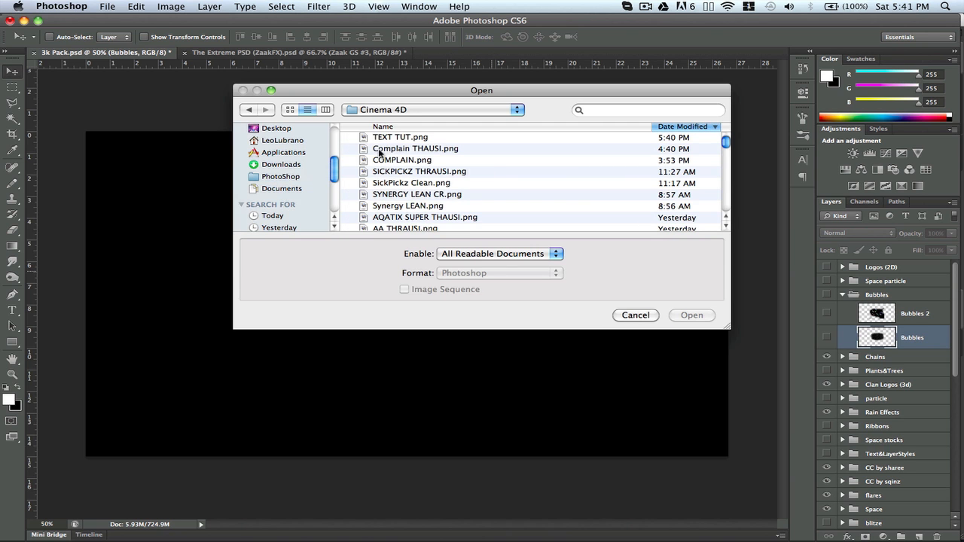
scroll(410, 185, down, 15)
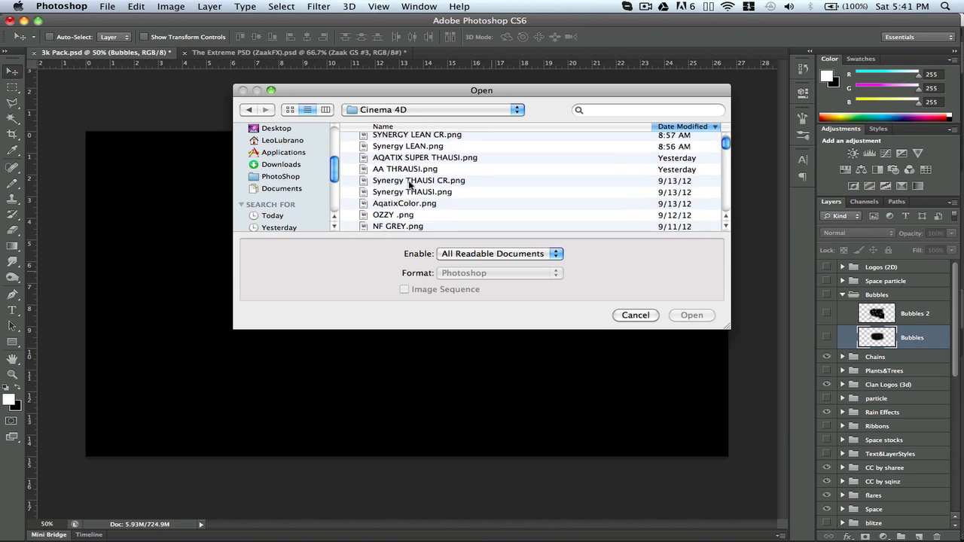
scroll(410, 185, down, 5)
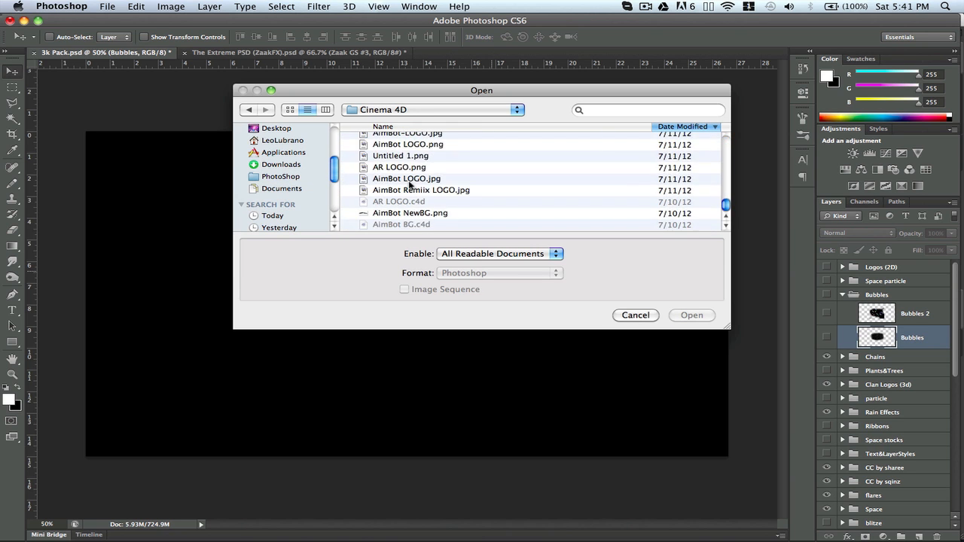
scroll(411, 185, up, 20)
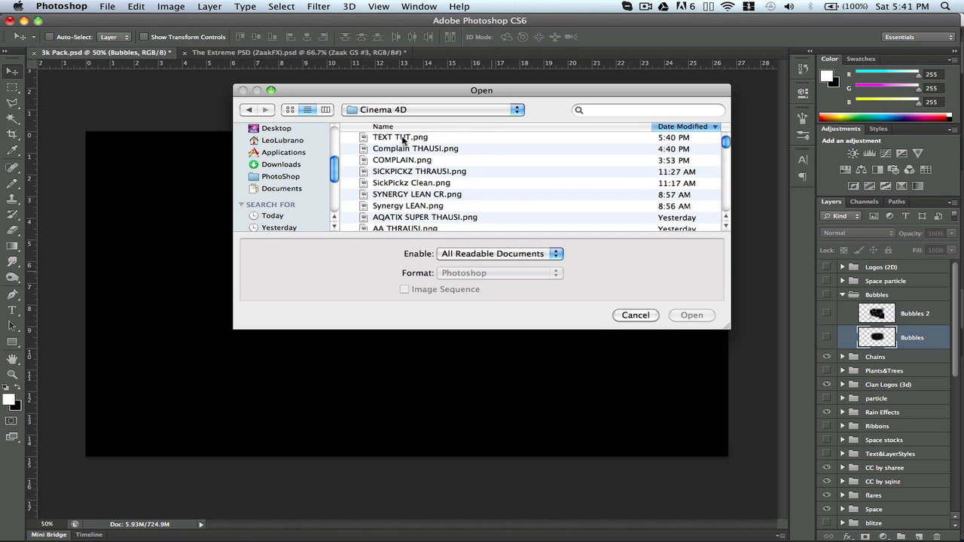
double_click(403, 139)
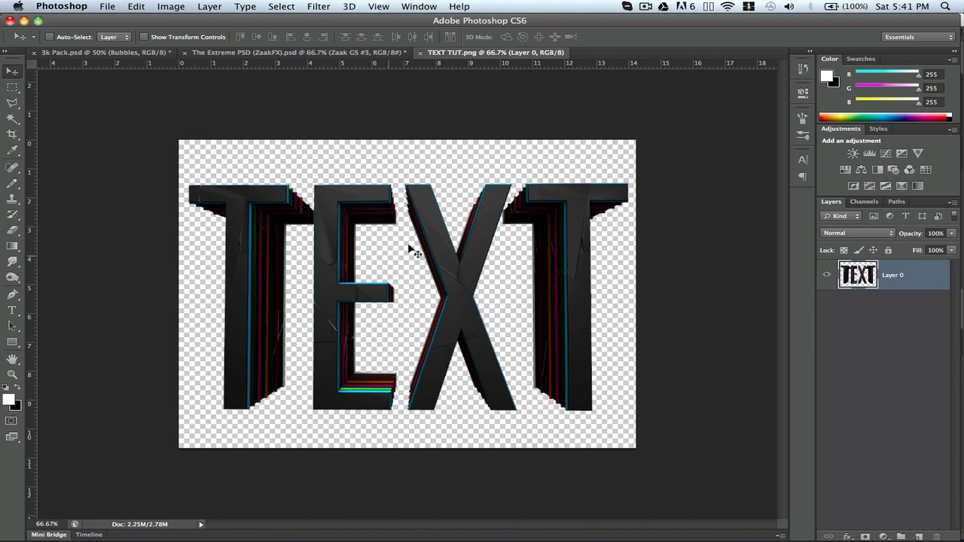
Create a new transparent document 1280 pixels wide and 720 pixels high
key(super+n)
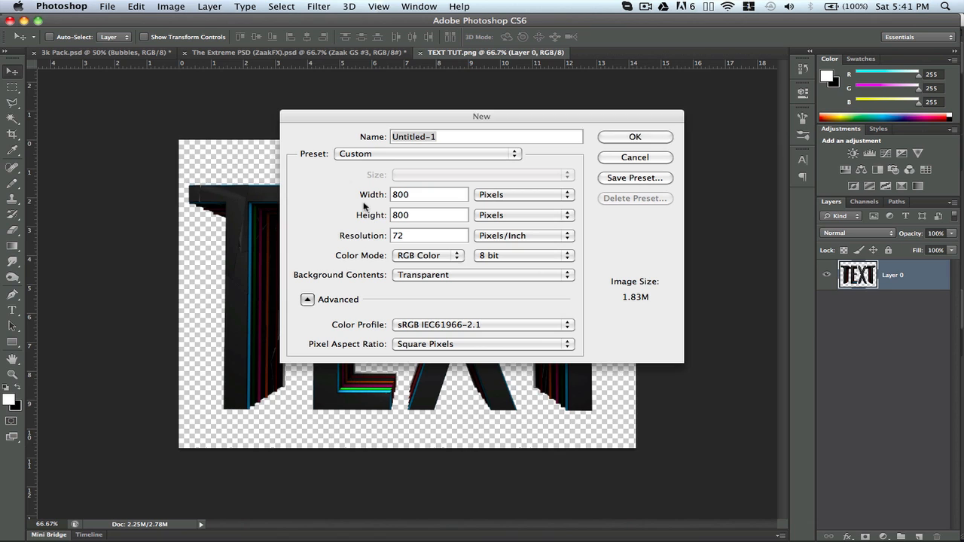
key(Tab)
text(1280)
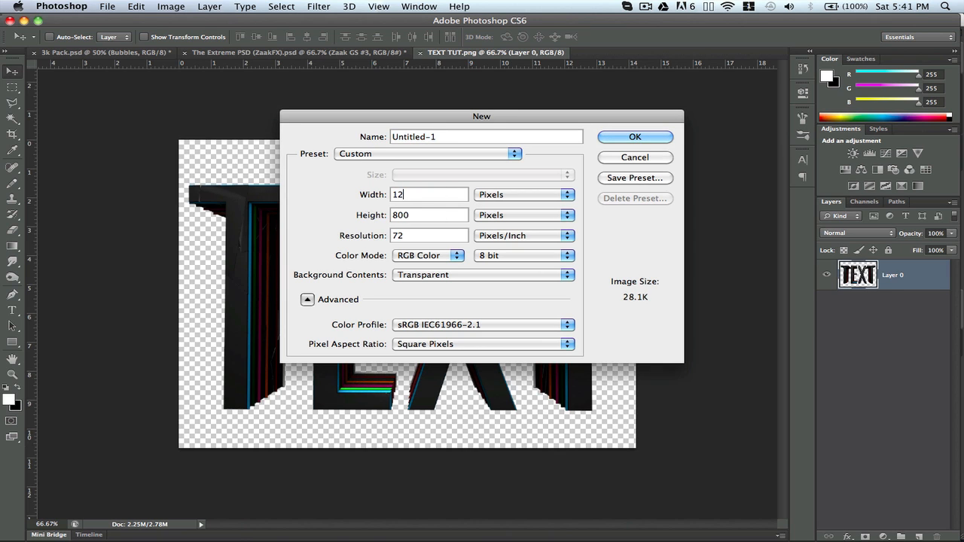
key(Tab)
text(720)
key(Return)
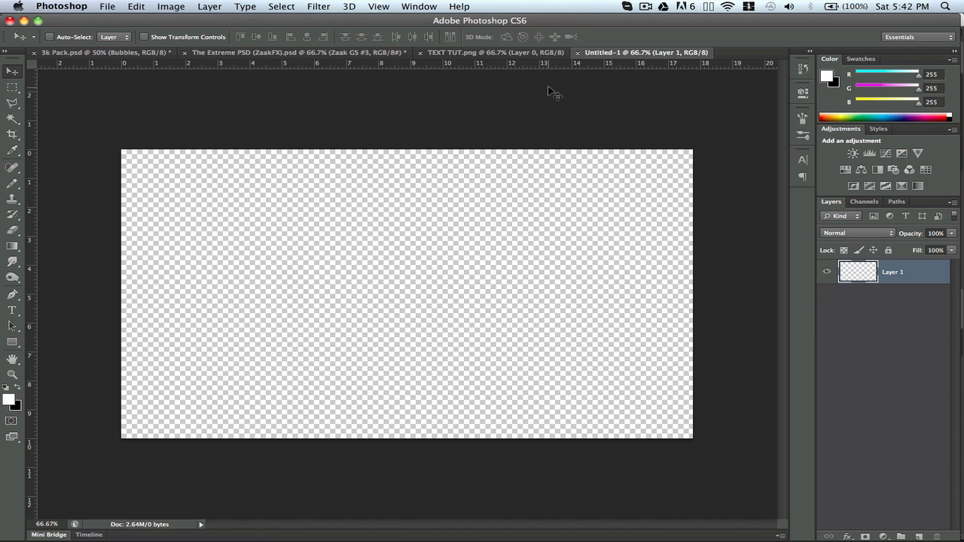
Switch to Cinema 4D and add the Cel Renderer effect to the Crenique render settings
click(542, 509)
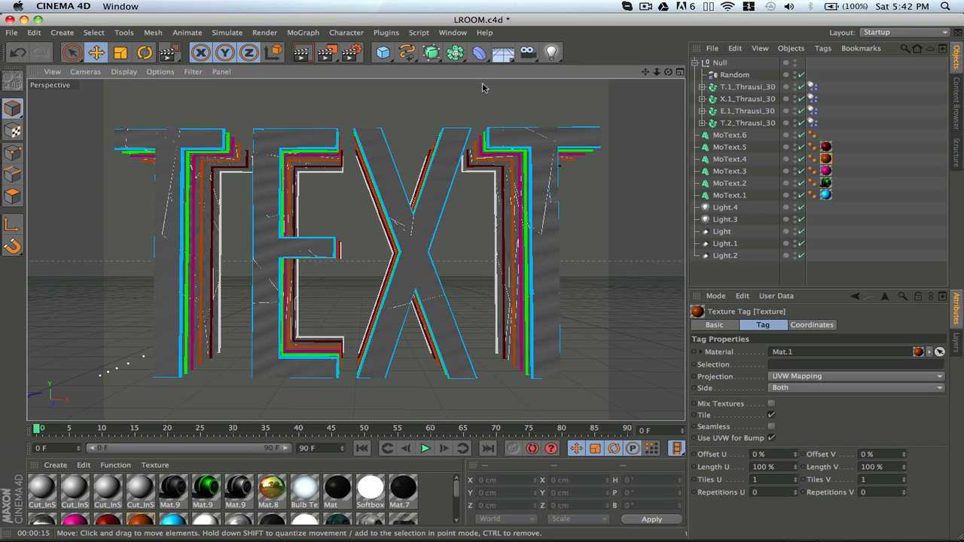
click(351, 52)
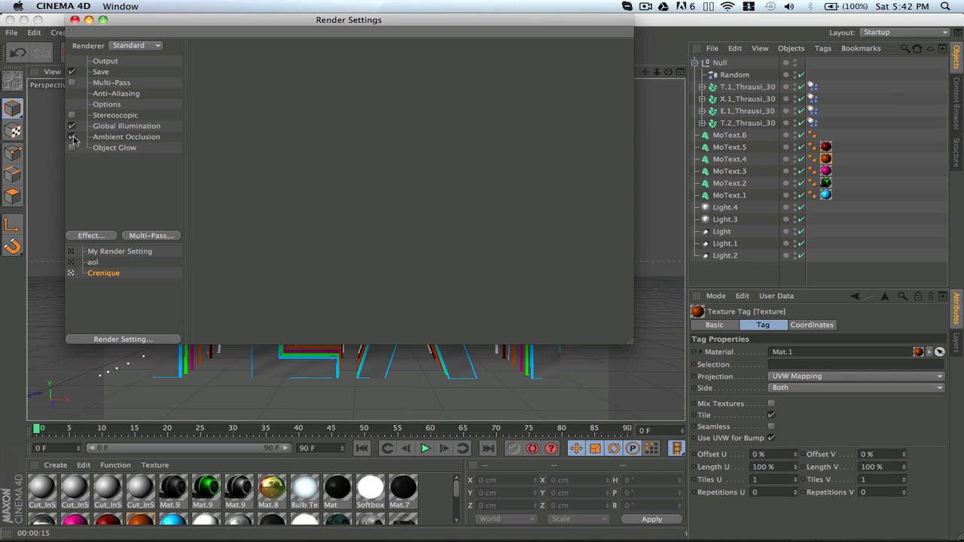
click(91, 235)
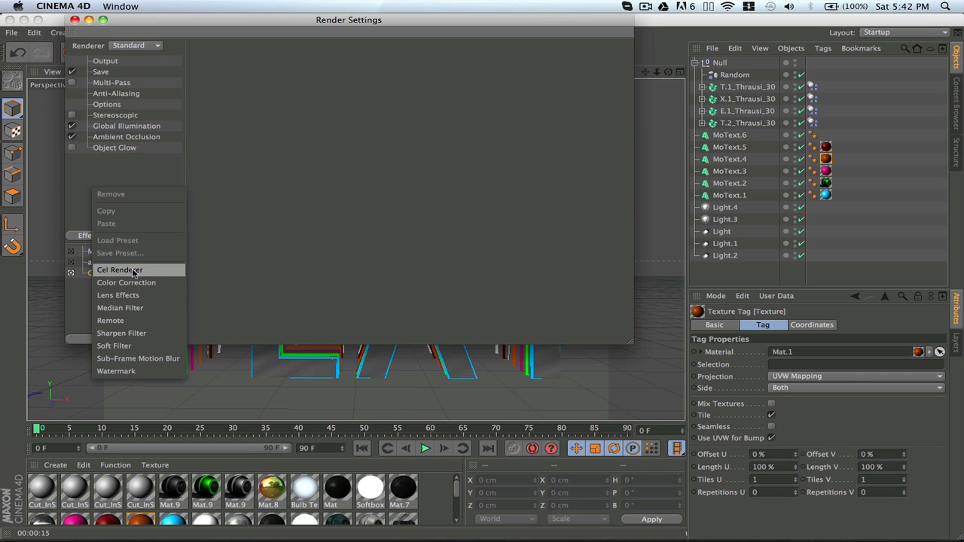
click(81, 180)
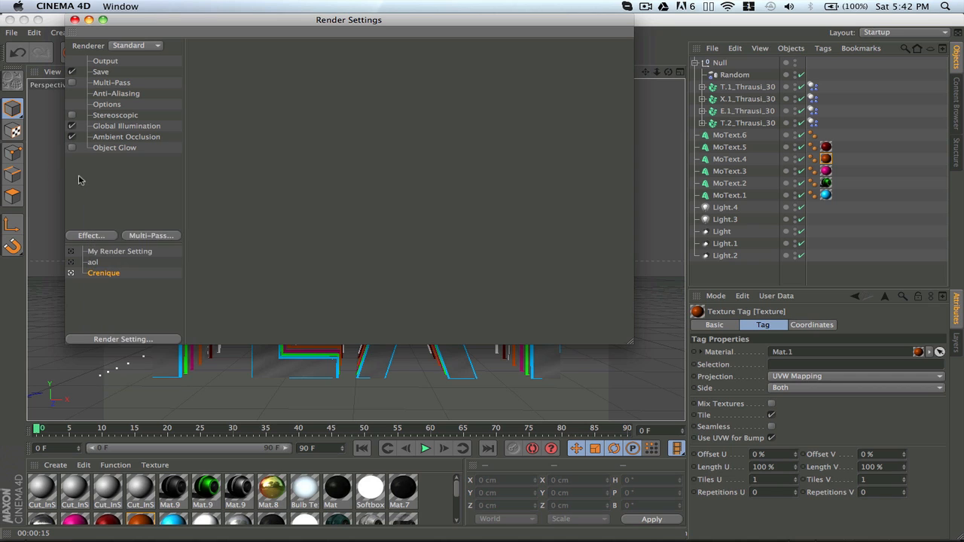
click(105, 236)
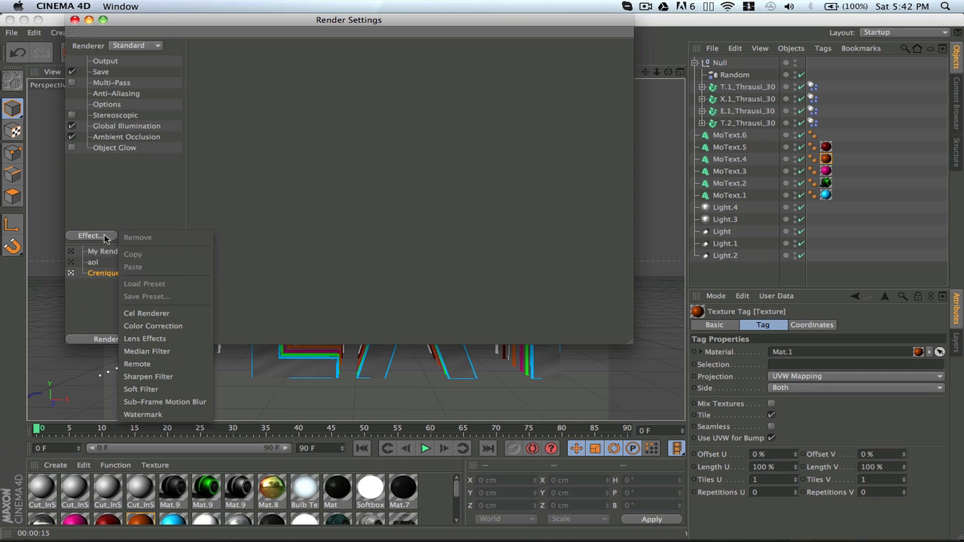
click(148, 312)
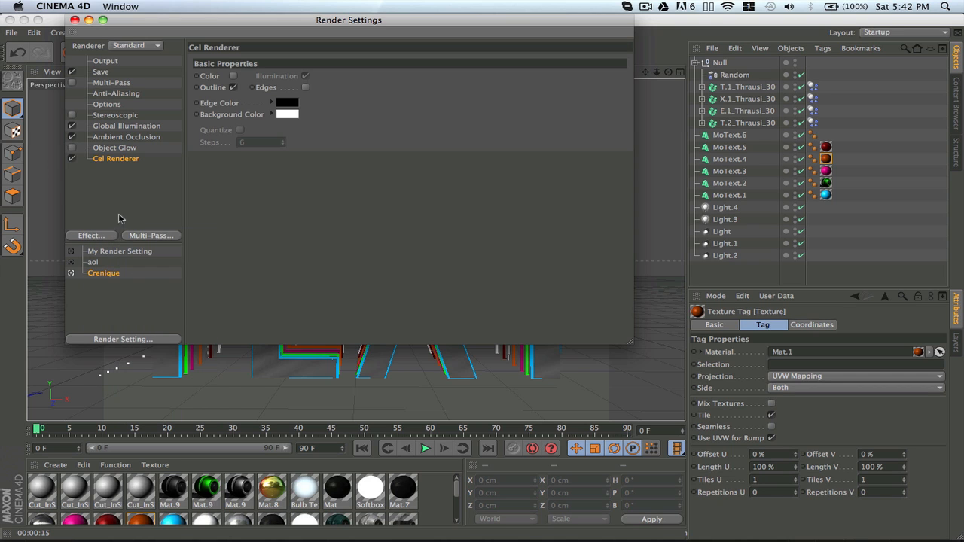
Enable Cel Renderer edges with a white edge colour and black background, and turn off Global Illumination and Ambient Occlusion
click(234, 76)
click(305, 89)
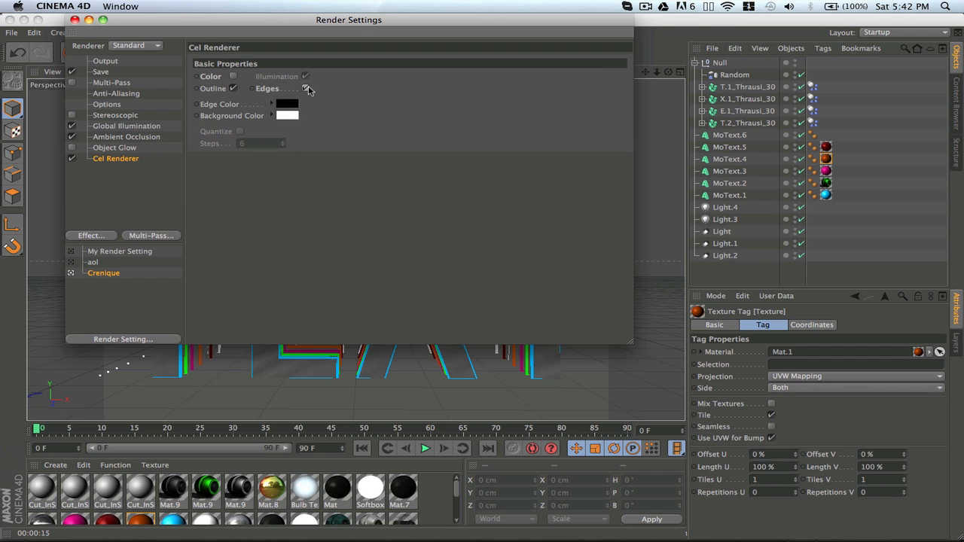
click(287, 113)
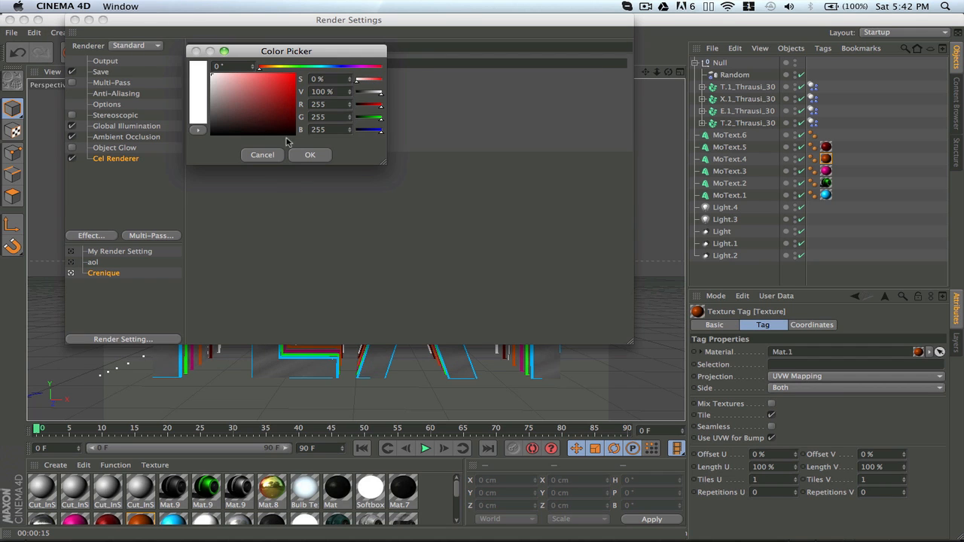
click(308, 154)
click(281, 125)
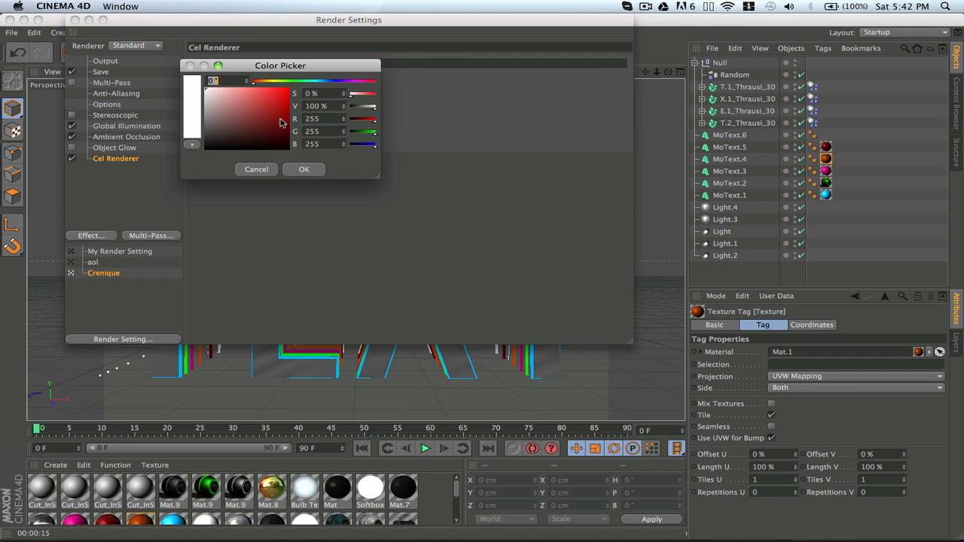
click(294, 170)
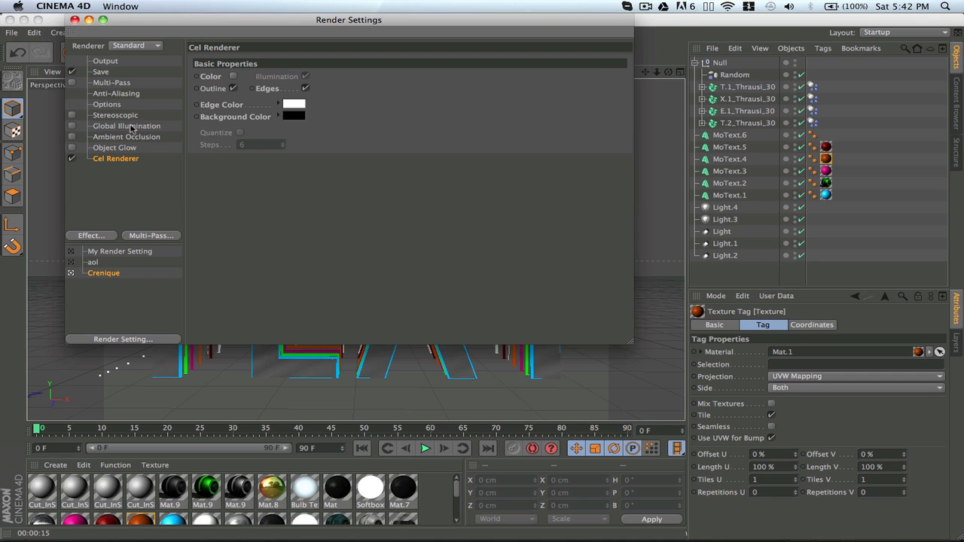
Remove Global Illumination, Ambient Occlusion, Object Glow and Cel Renderer from the Crenique render settings
right_click(128, 185)
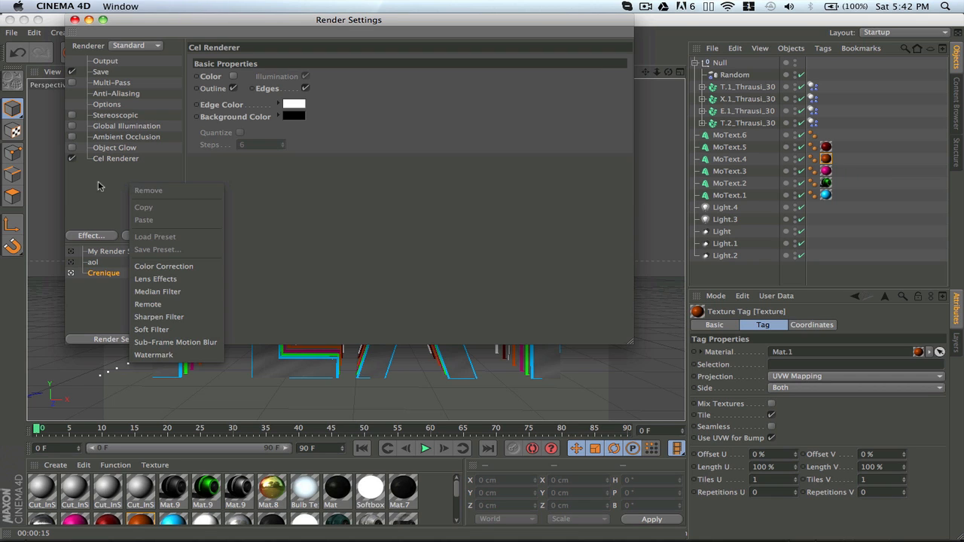
click(98, 186)
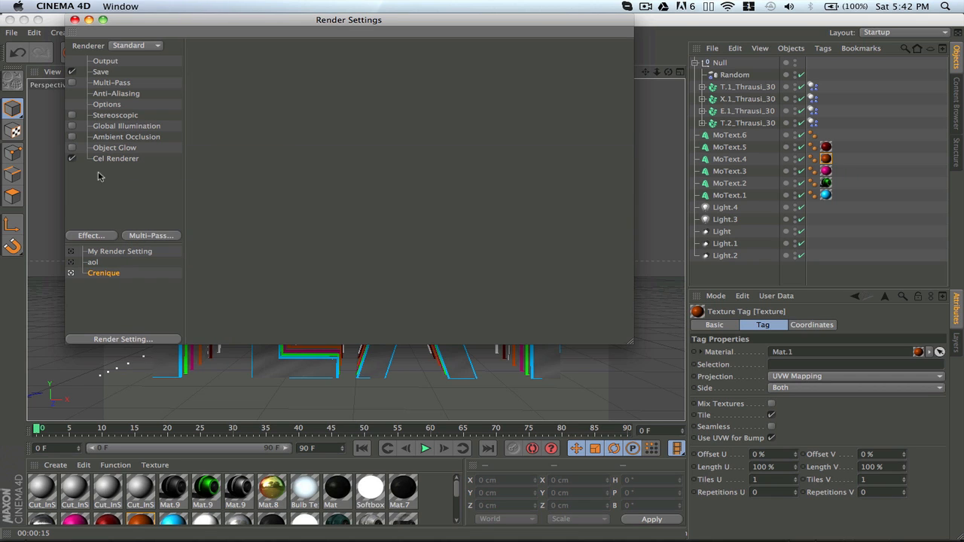
click(100, 127)
key(Delete)
click(101, 126)
key(Delete)
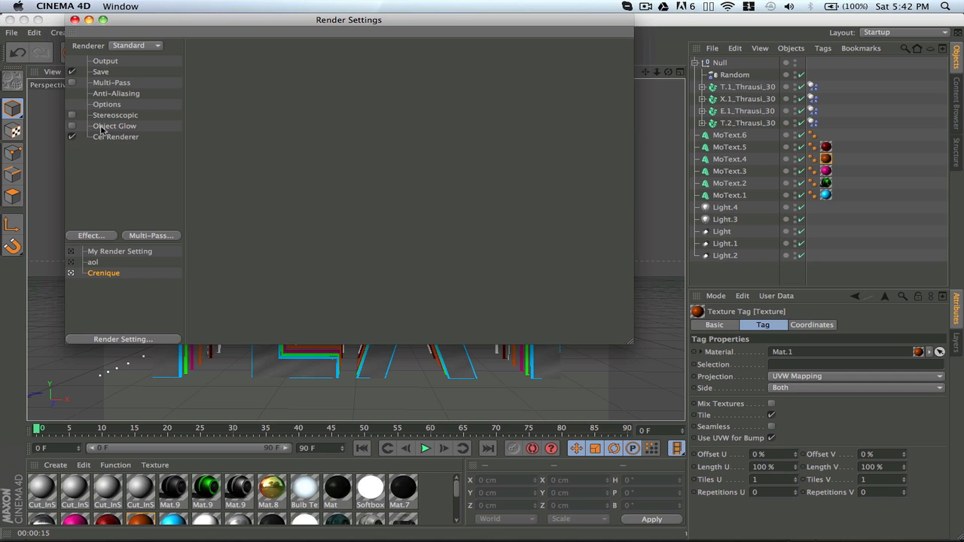
click(106, 115)
click(109, 126)
key(Delete)
click(109, 126)
key(Delete)
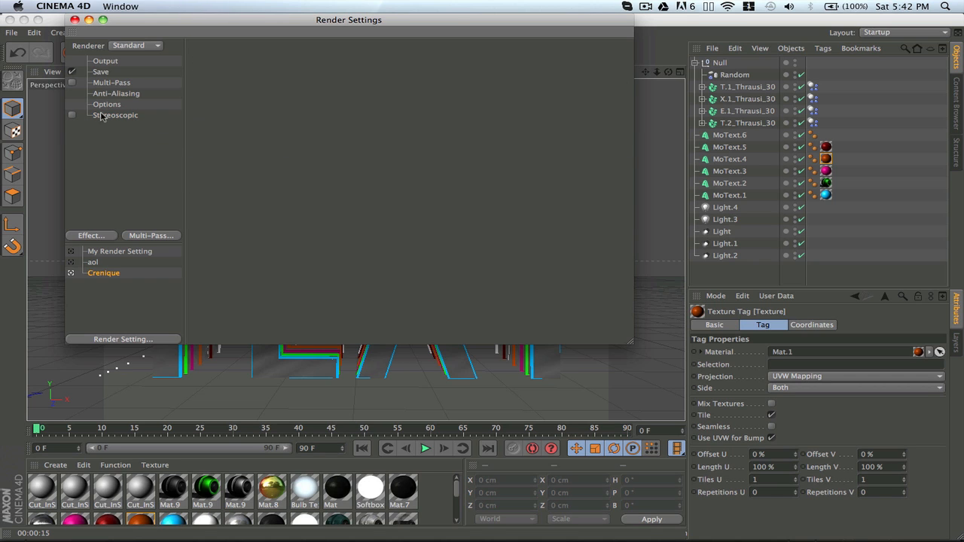
Add Global Illumination and Ambient Occlusion to the Crenique render settings and switch both effects off
click(90, 235)
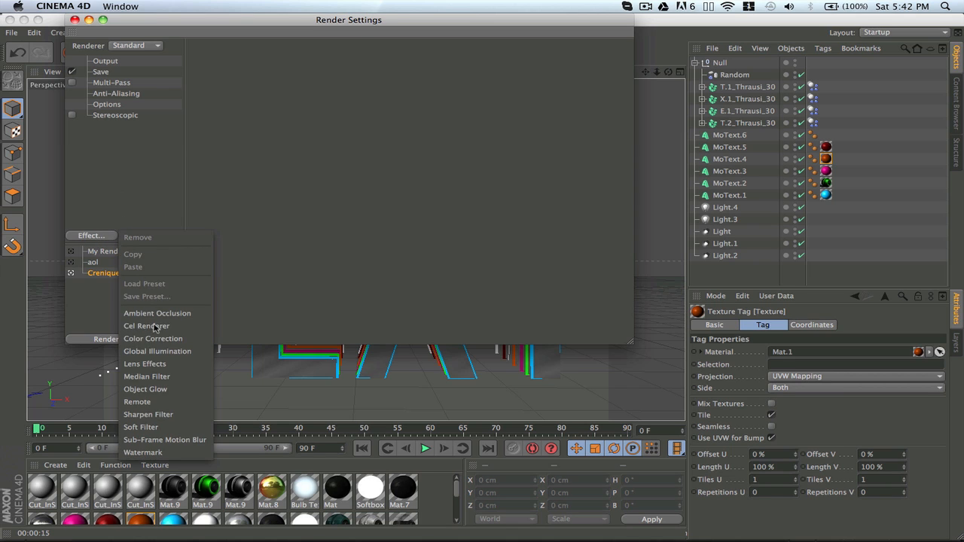
click(157, 351)
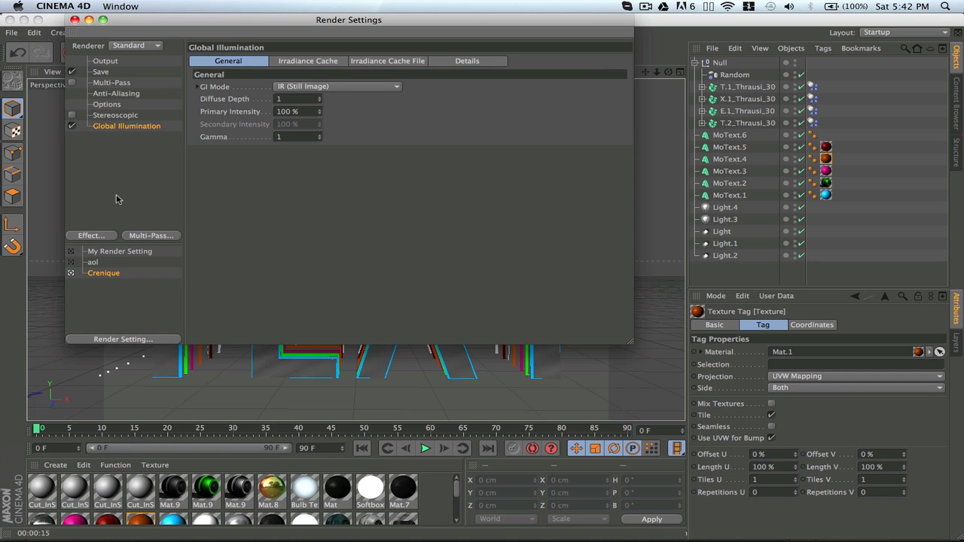
click(90, 236)
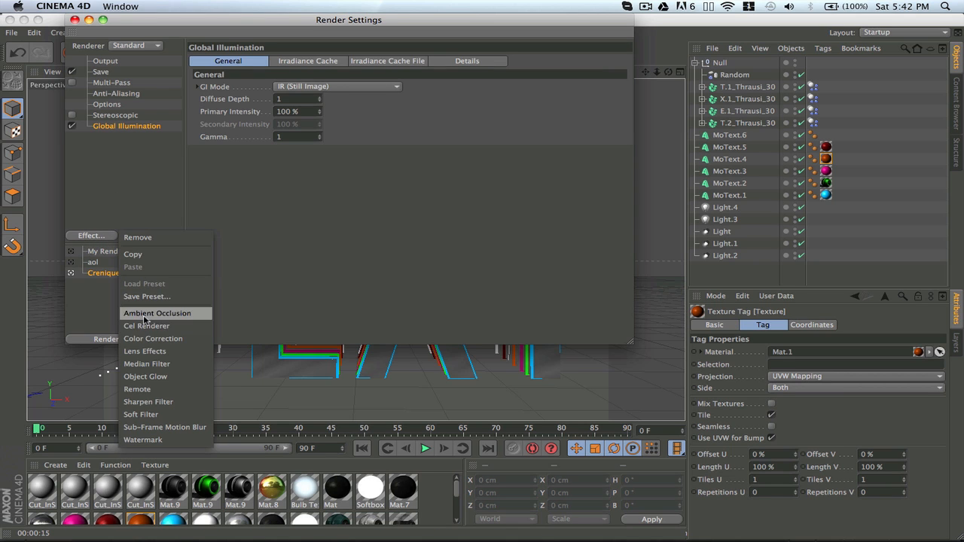
click(145, 317)
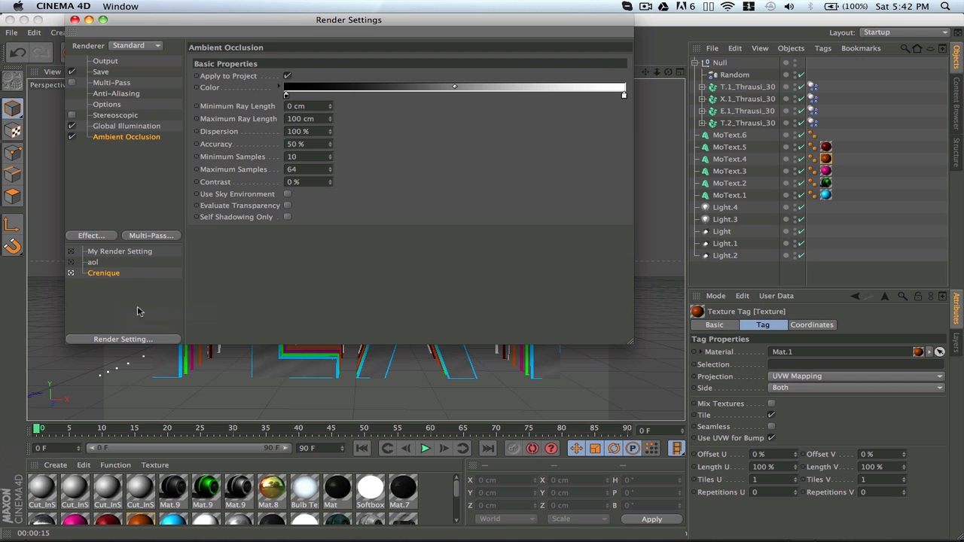
click(72, 136)
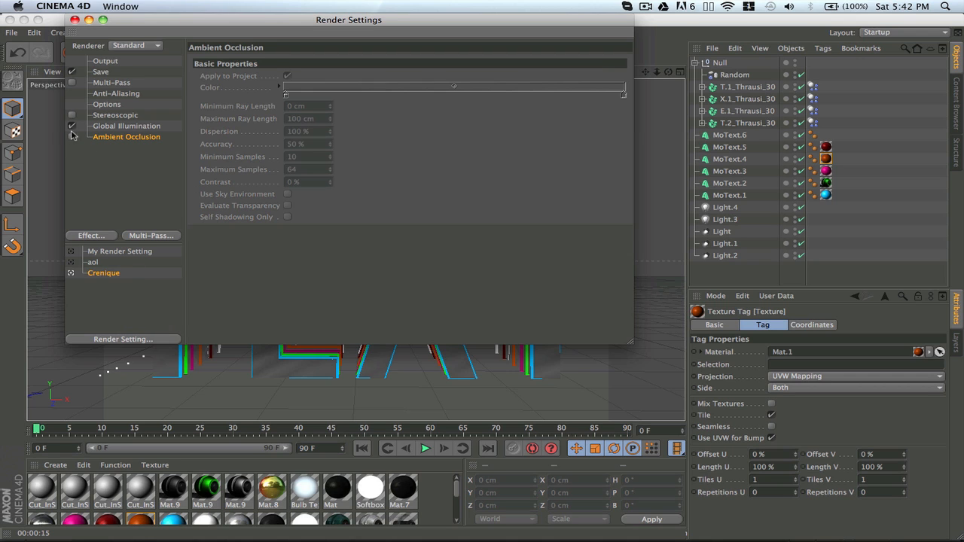
Add the Cel Renderer effect with edges enabled, a white edge colour and a black background colour
click(101, 235)
click(145, 311)
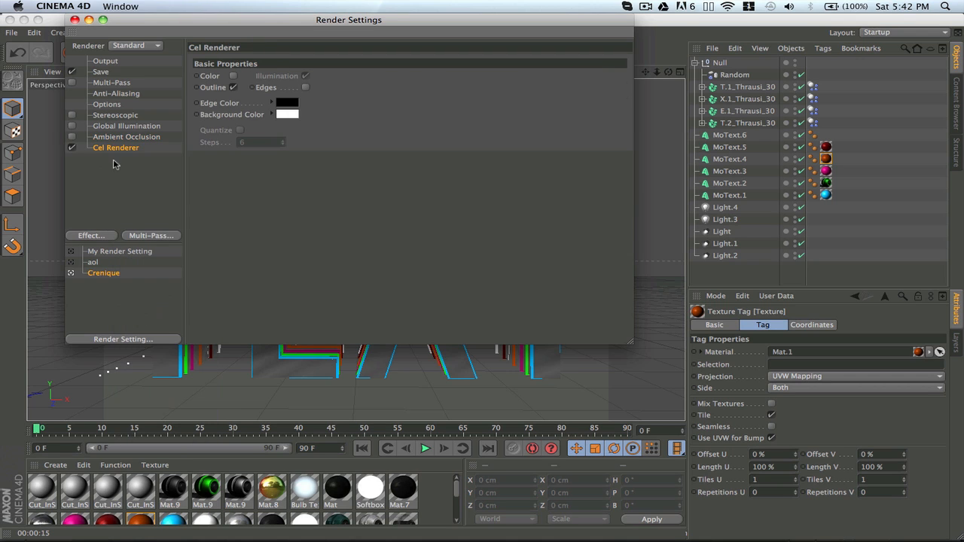
click(287, 114)
click(317, 151)
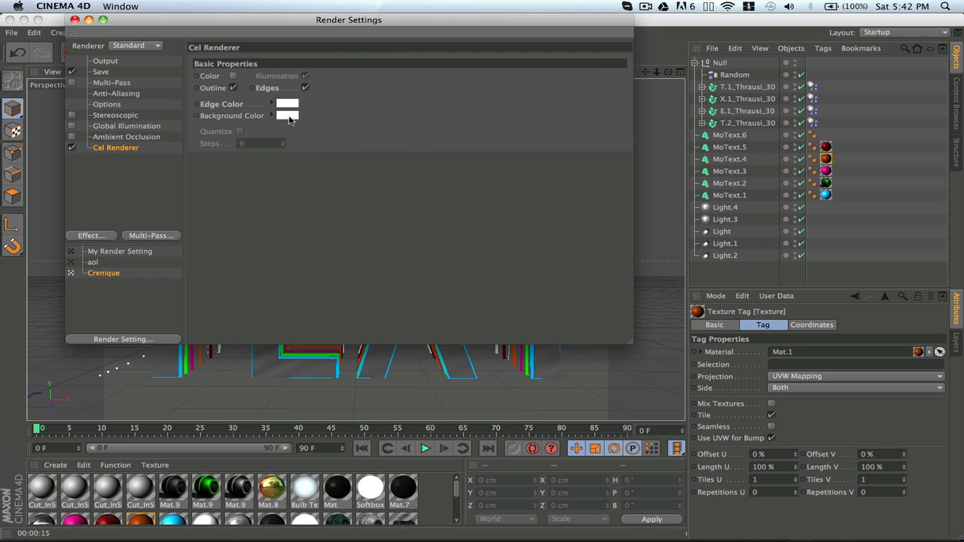
click(294, 116)
drag(258, 103, 260, 143)
click(316, 164)
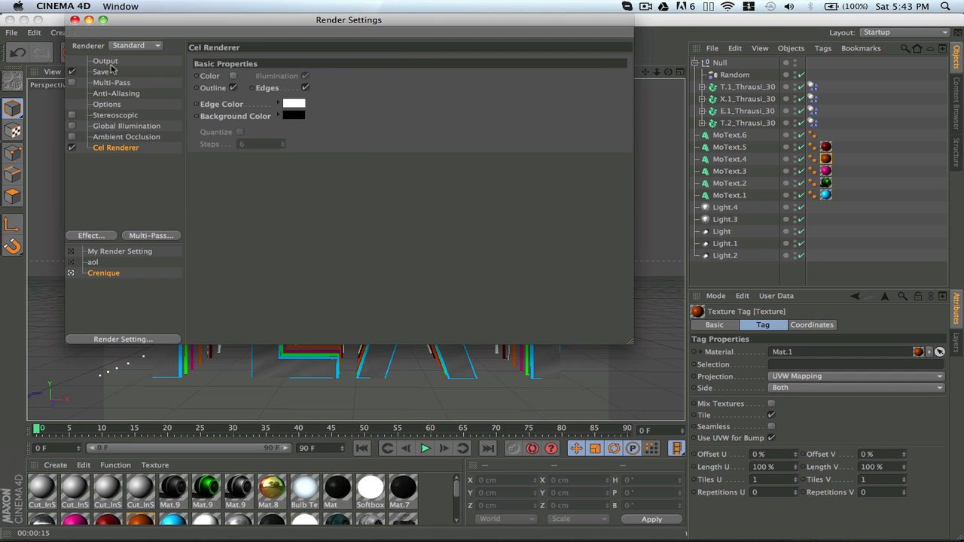
Close the render settings and render the scene to the Picture Viewer without overwriting Interfaced c4d 3.png
click(75, 19)
click(327, 53)
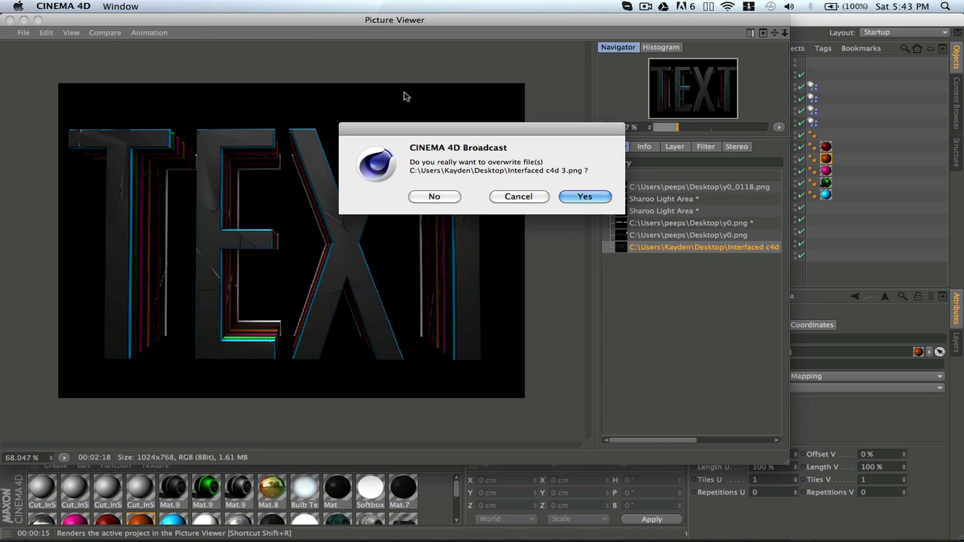
click(457, 198)
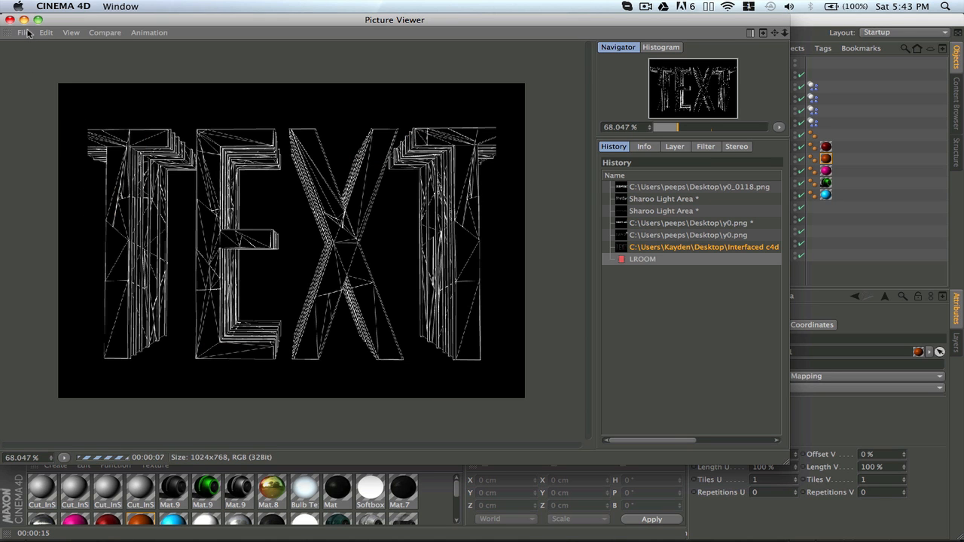
Save the outline render as an 8-bit PNG still image with alpha channel, named TEXT CR
click(24, 33)
click(41, 63)
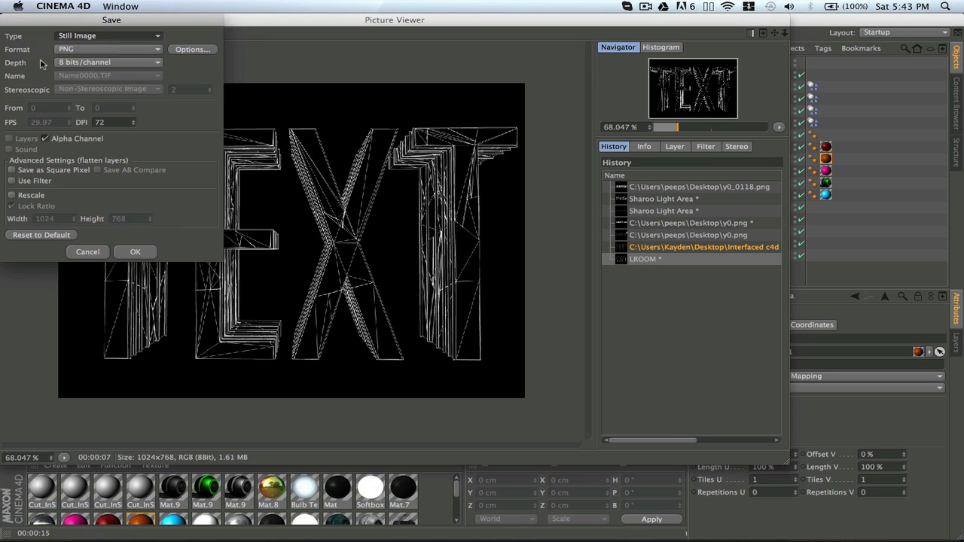
click(134, 249)
text(TEXT C4)
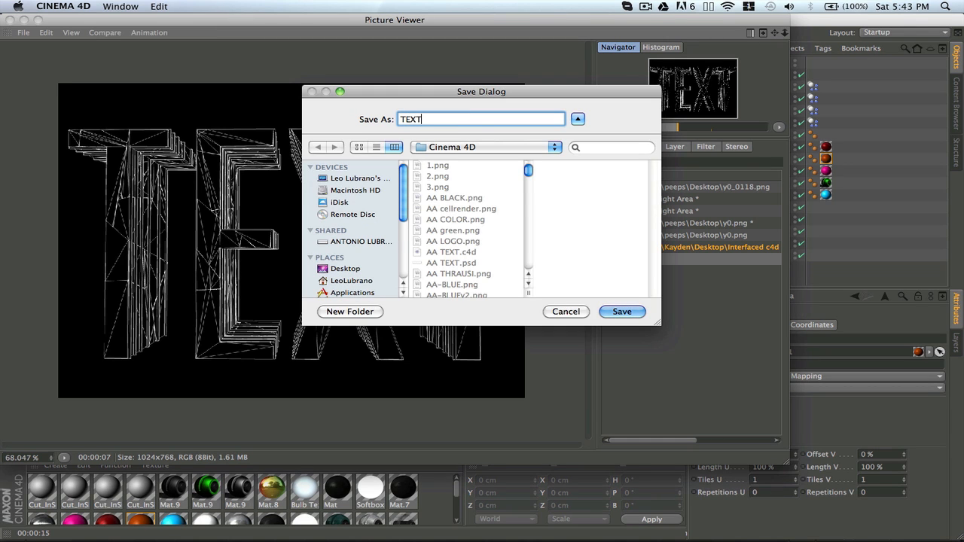
key(Return)
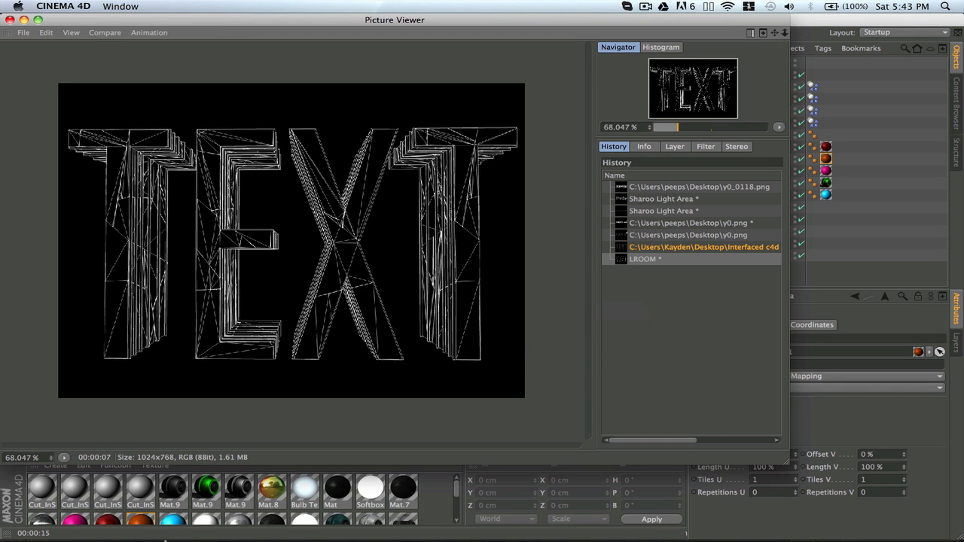
Switch to Photoshop and open the outline render TEXT CR.png
click(353, 511)
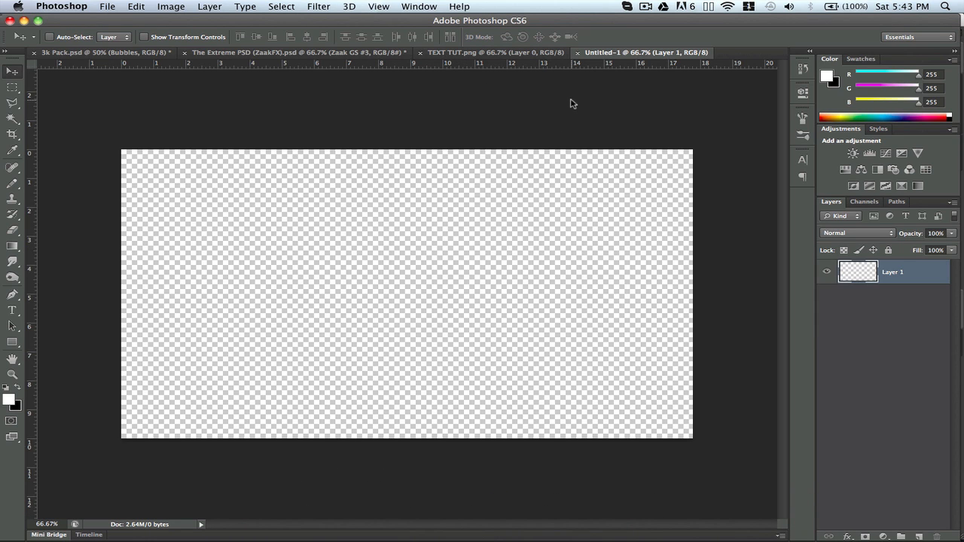
key(super+o)
double_click(396, 140)
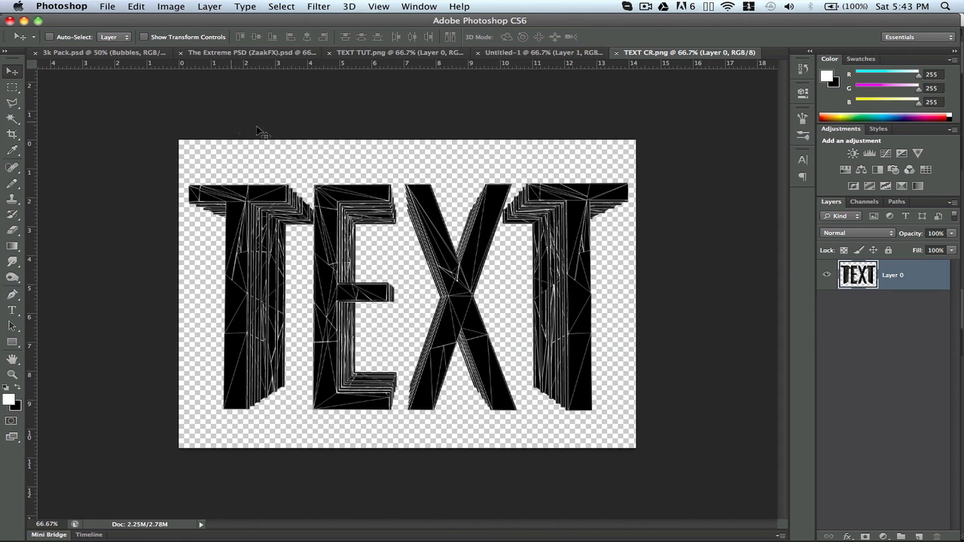
Place the outline render and the TEXT TUT.png render in the Untitled-1 document, with the outline layer above the coloured one
mouse_move(445, 232)
mouse_down()
mouse_move(478, 103)
mouse_move(537, 54)
mouse_move(414, 196)
mouse_move(548, 45)
mouse_move(511, 57)
mouse_move(425, 157)
mouse_move(444, 226)
mouse_up()
click(425, 49)
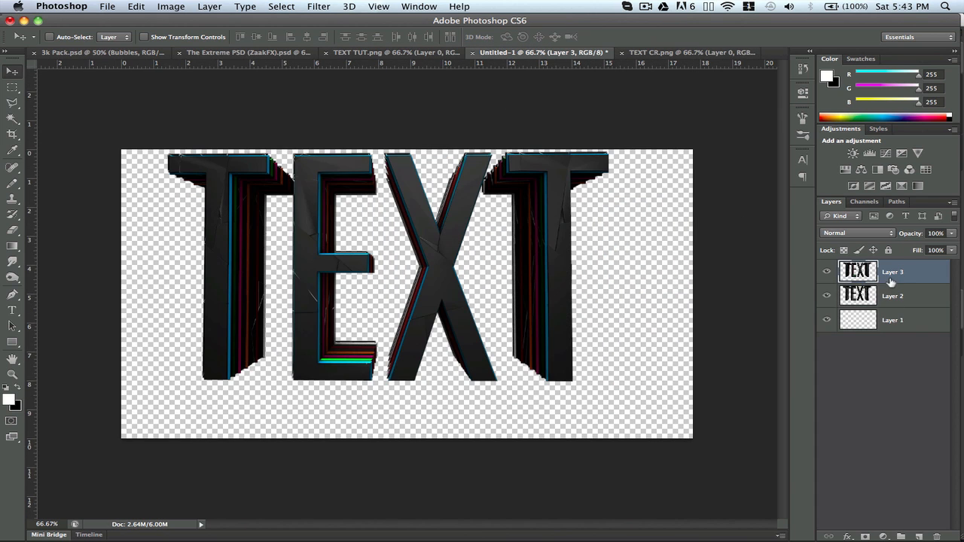
drag(891, 280, 893, 307)
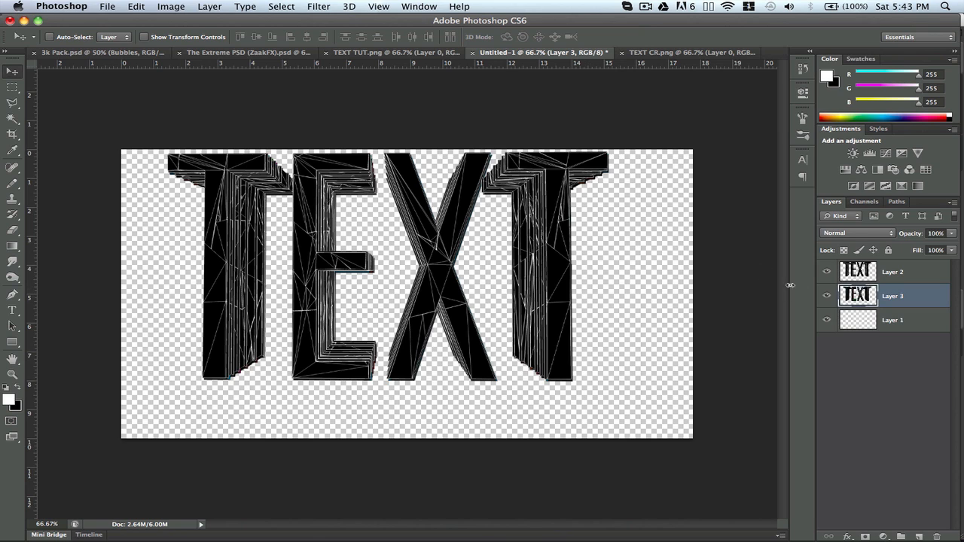
Set the blend mode of both Layer 3 and Layer 2 to Screen
click(849, 232)
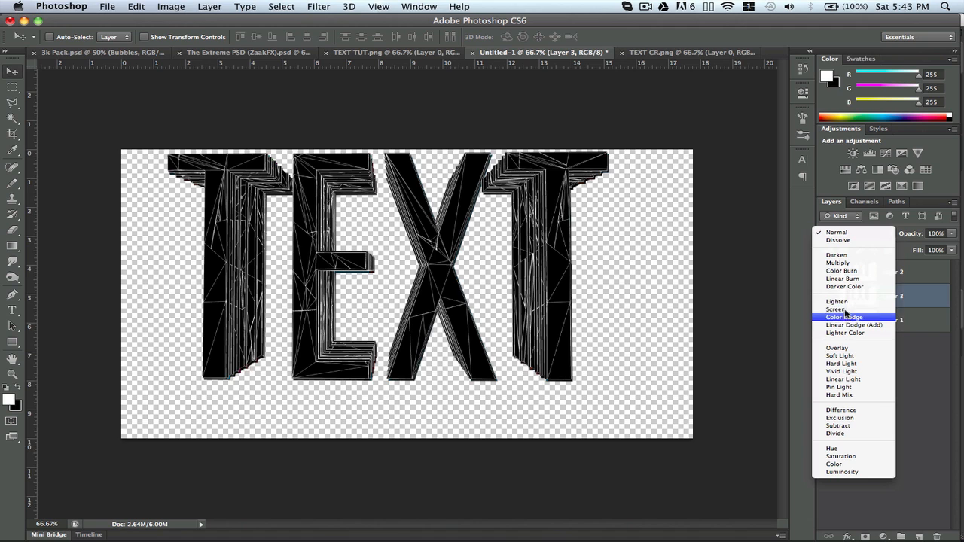
click(842, 309)
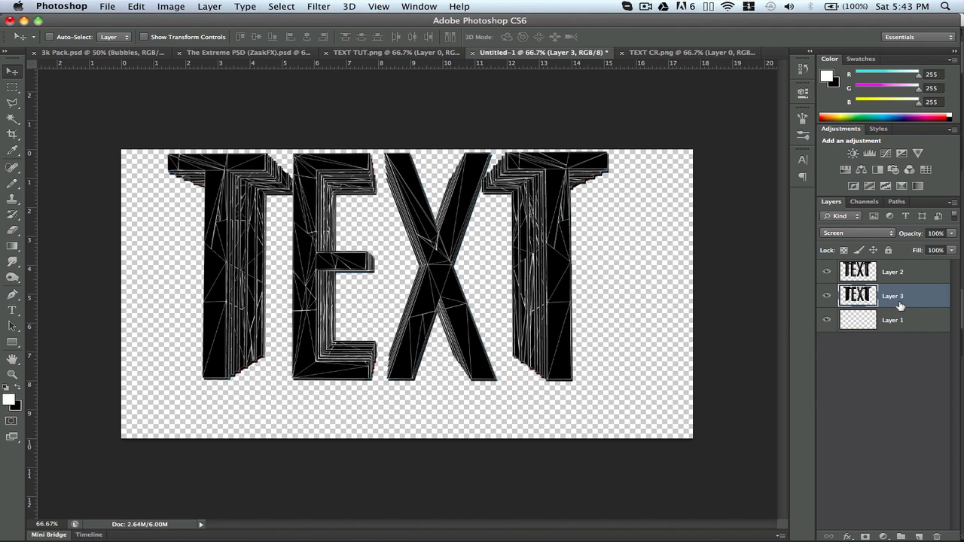
click(891, 278)
click(854, 233)
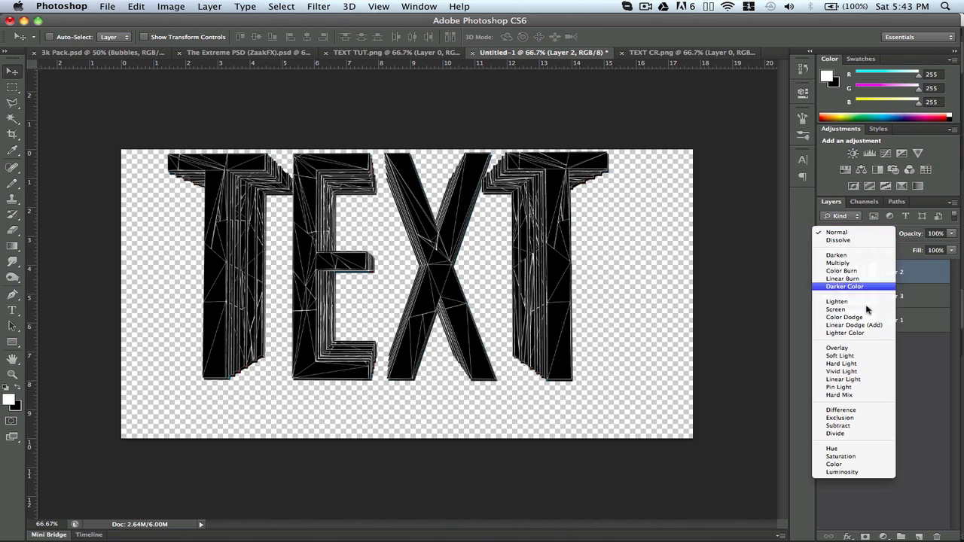
click(867, 310)
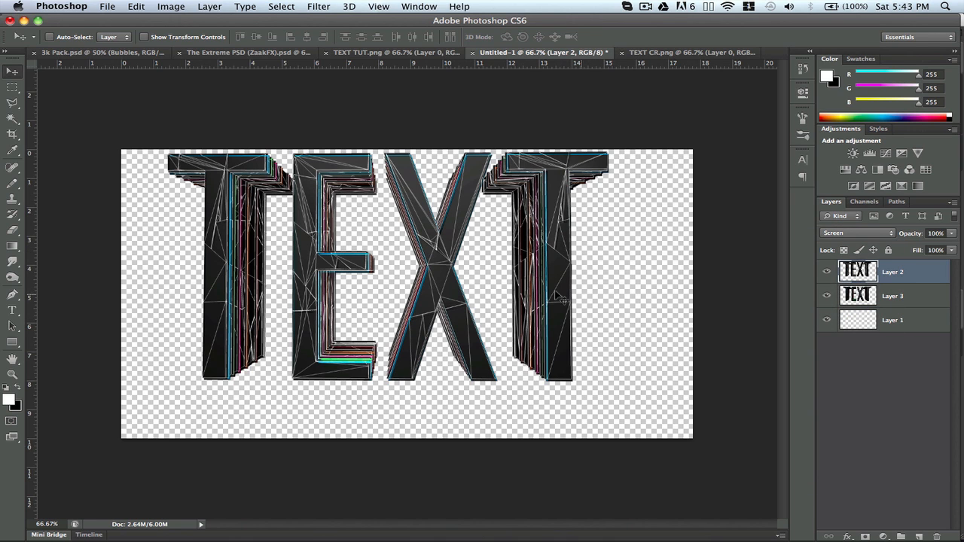
Try Layer 2 at 44% opacity, compare it with the layer hidden, and restore 100% opacity
click(953, 234)
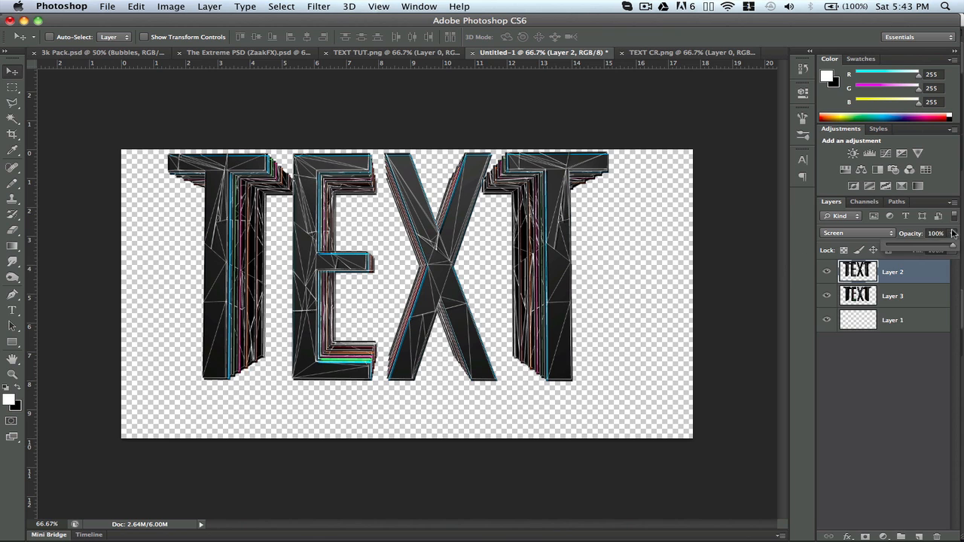
drag(932, 241, 916, 247)
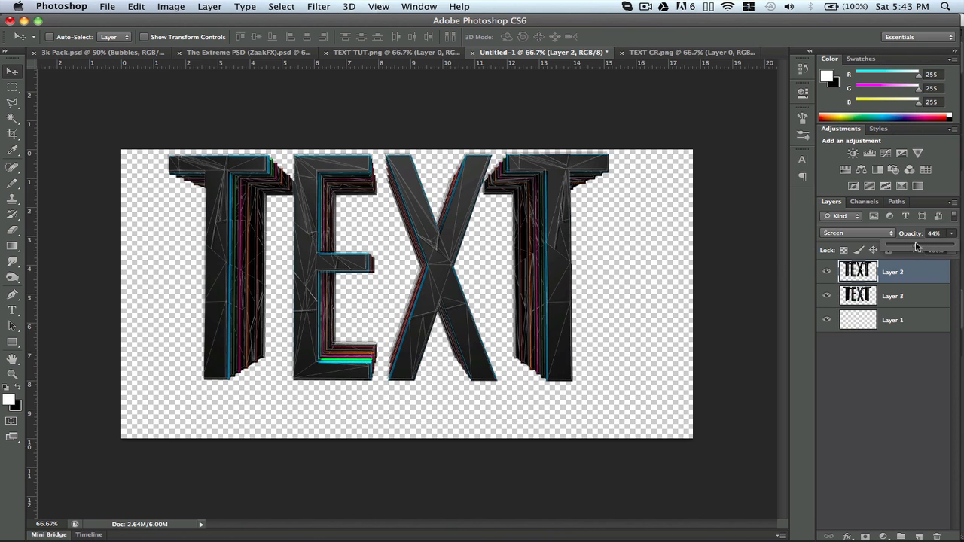
click(827, 272)
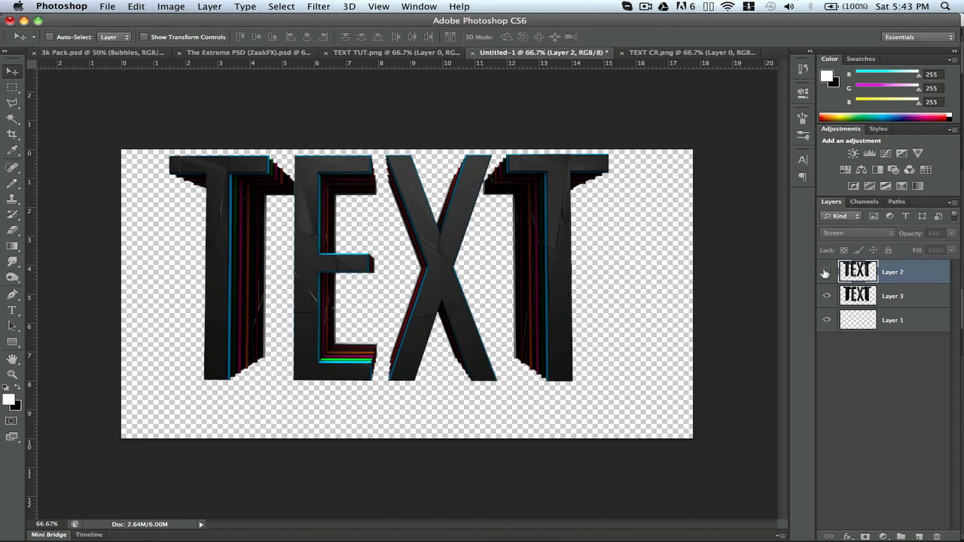
click(826, 272)
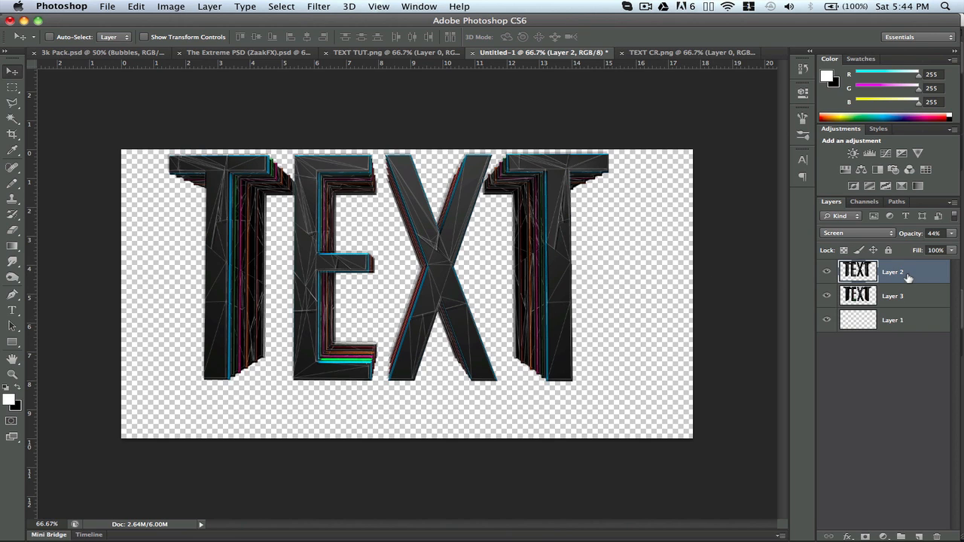
click(952, 234)
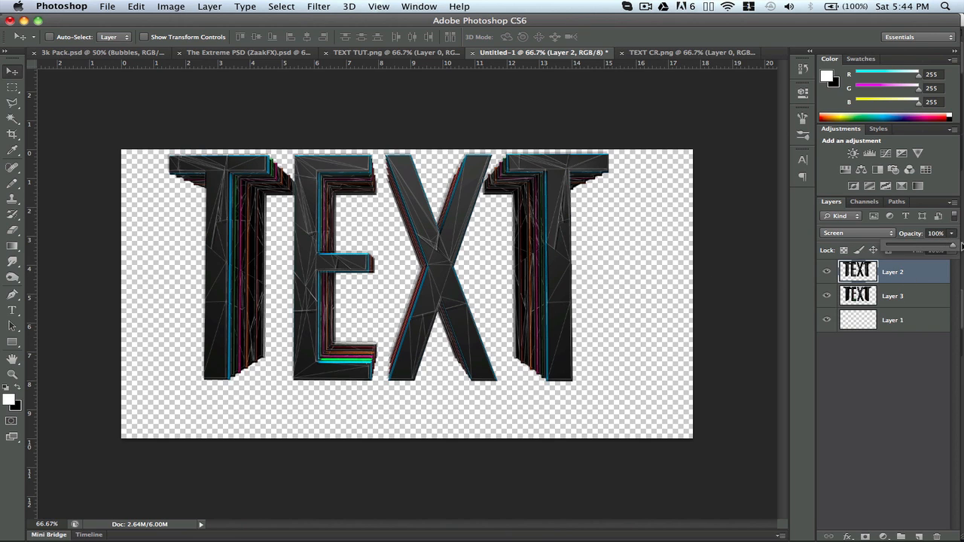
click(954, 247)
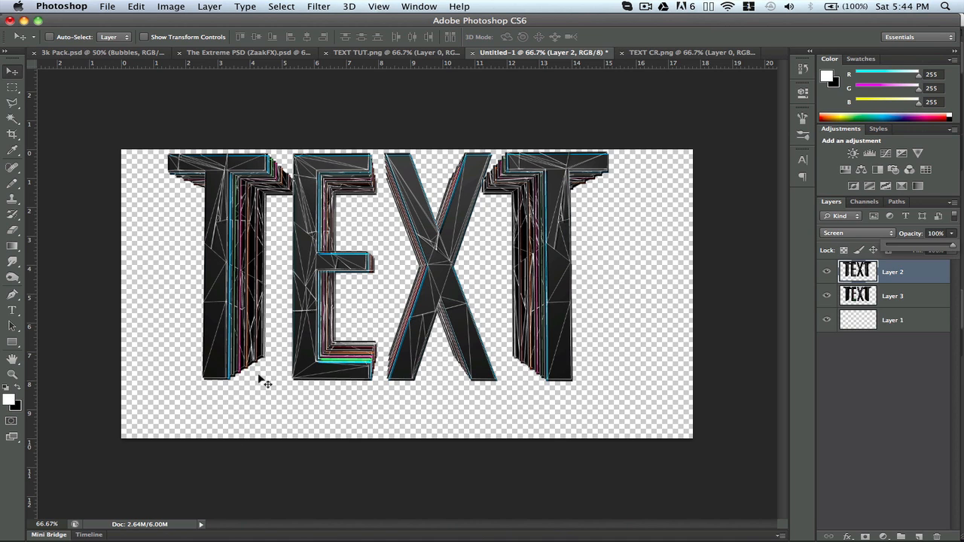
Choose the Eraser tool and set its soft brush to a size of 165 px
click(12, 230)
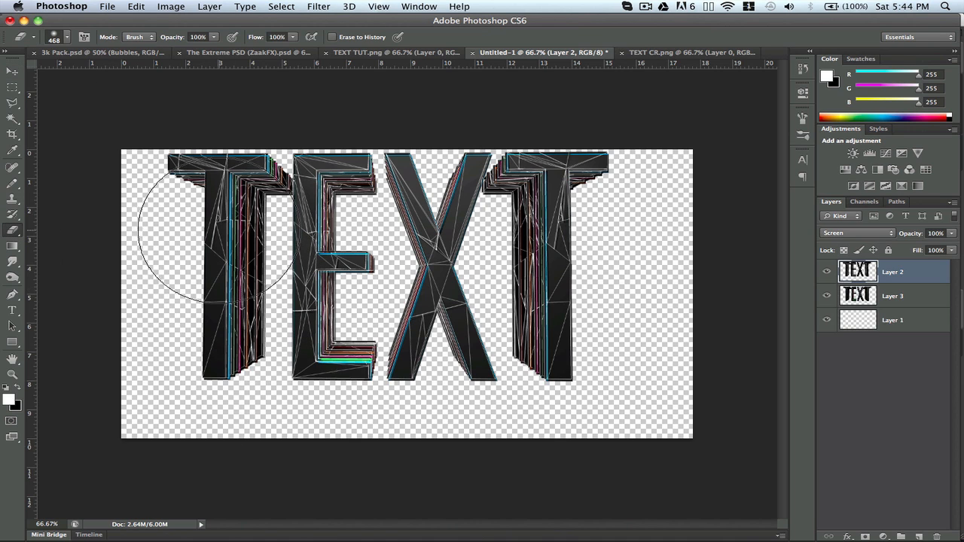
click(57, 37)
drag(119, 74, 105, 75)
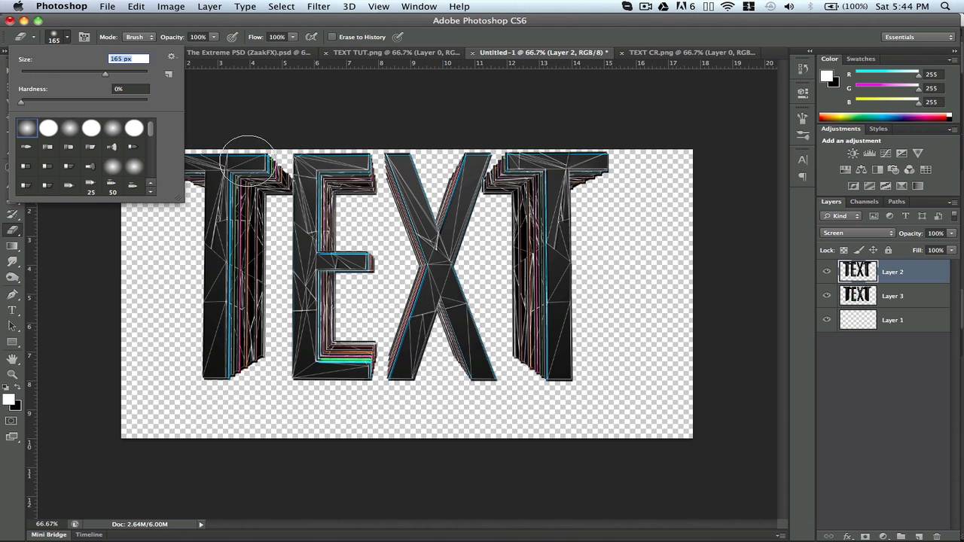
click(252, 98)
Lower the outline layer's opacity to 37% and merge it down into Layer 3
click(951, 233)
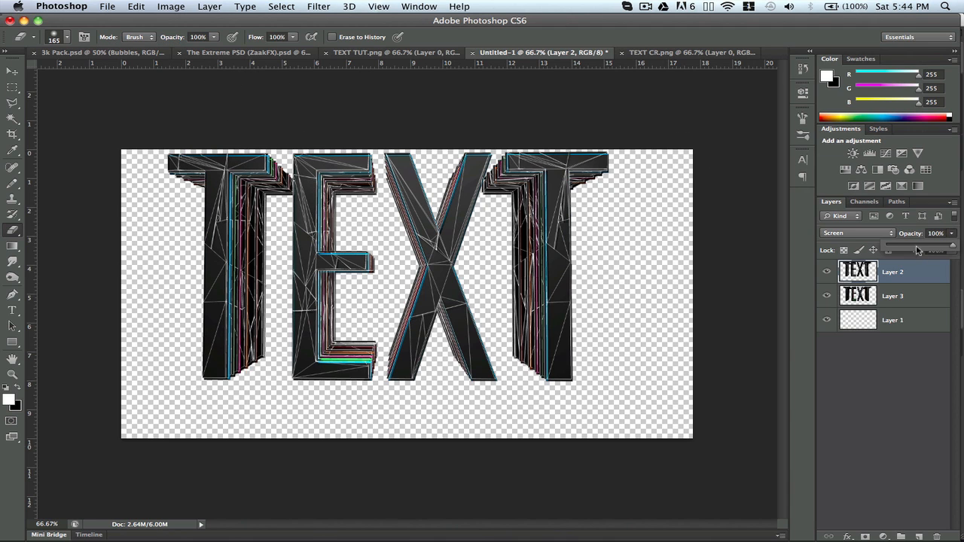
click(917, 248)
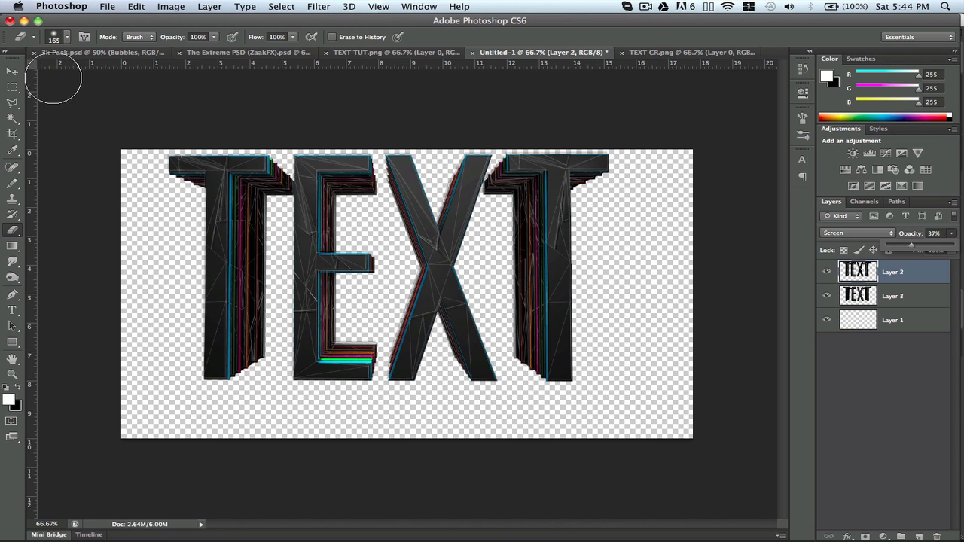
click(14, 72)
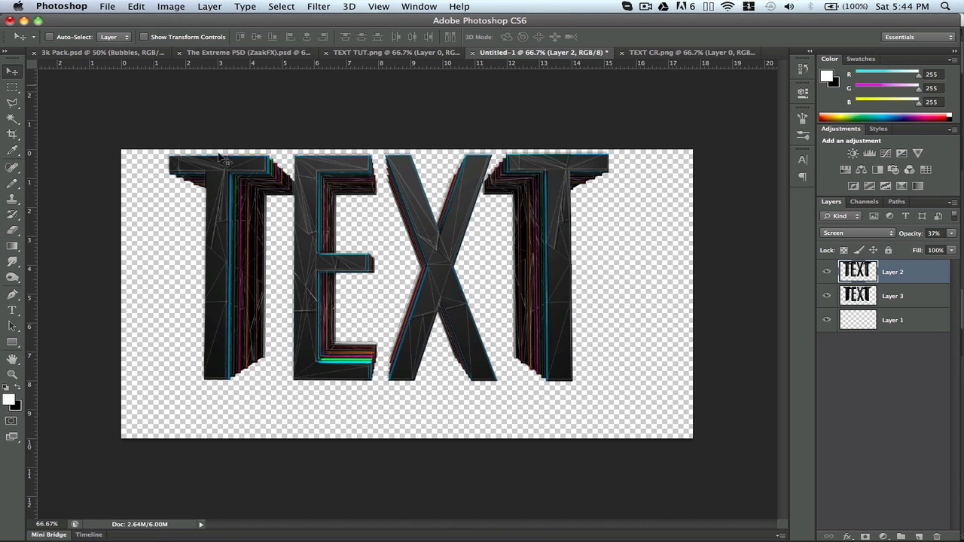
right_click(917, 282)
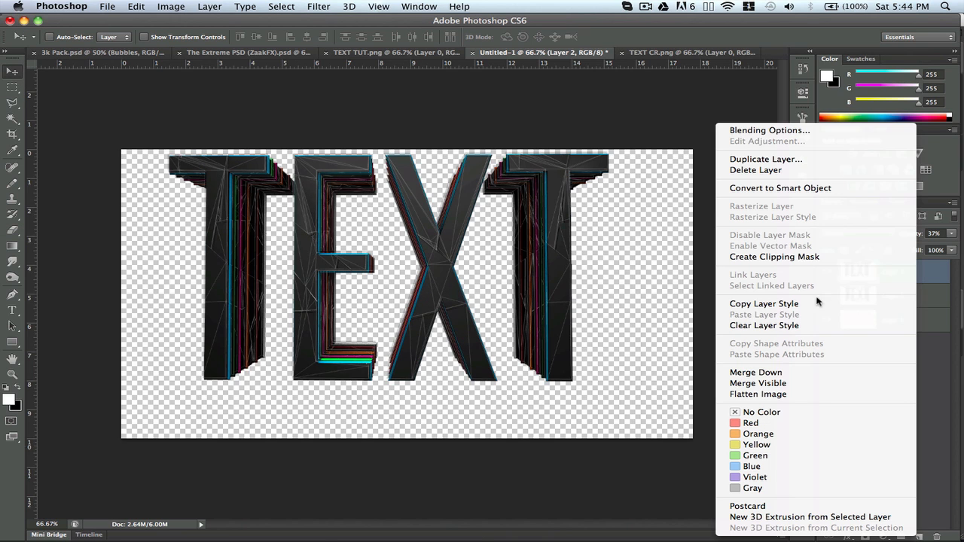
click(790, 372)
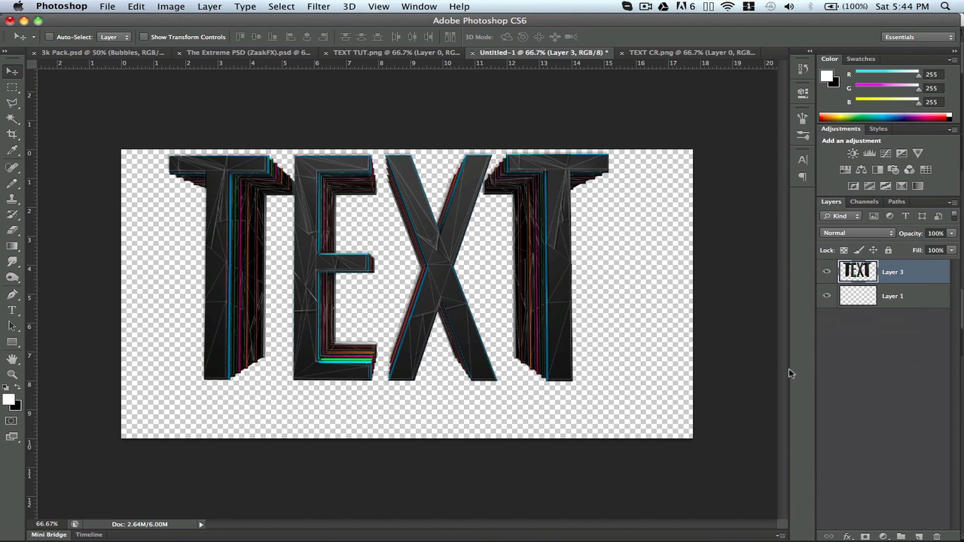
Copy the black wireframe render from TEXT CR.png into the Untitled-1 document as a layer above Layer 3
click(369, 54)
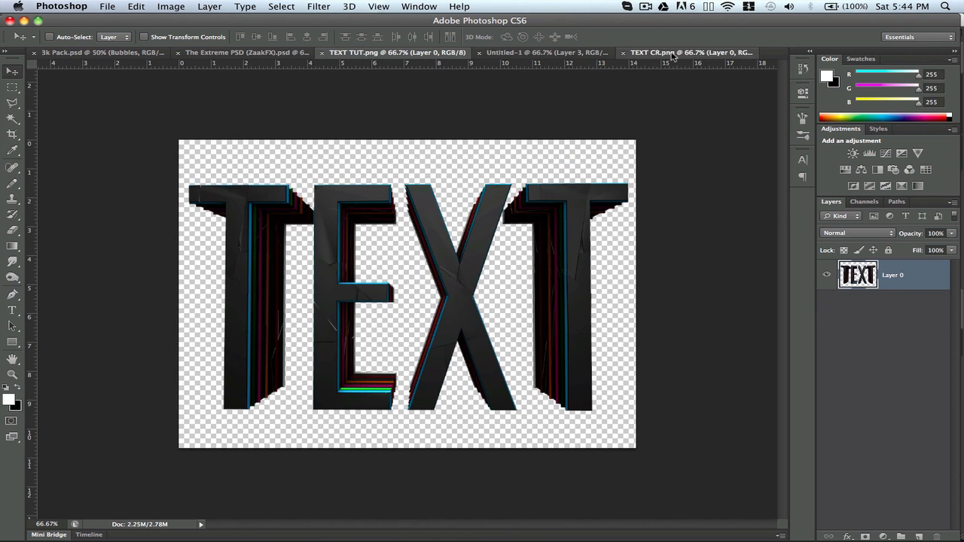
click(673, 54)
drag(462, 244, 486, 253)
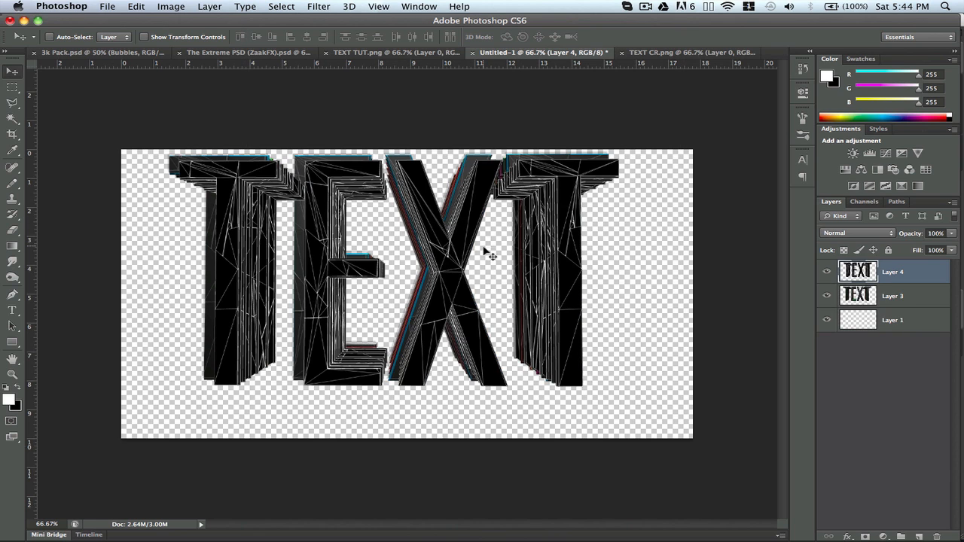
Centre Layer 3 horizontally and vertically on the whole canvas, and clear the selection
click(895, 296)
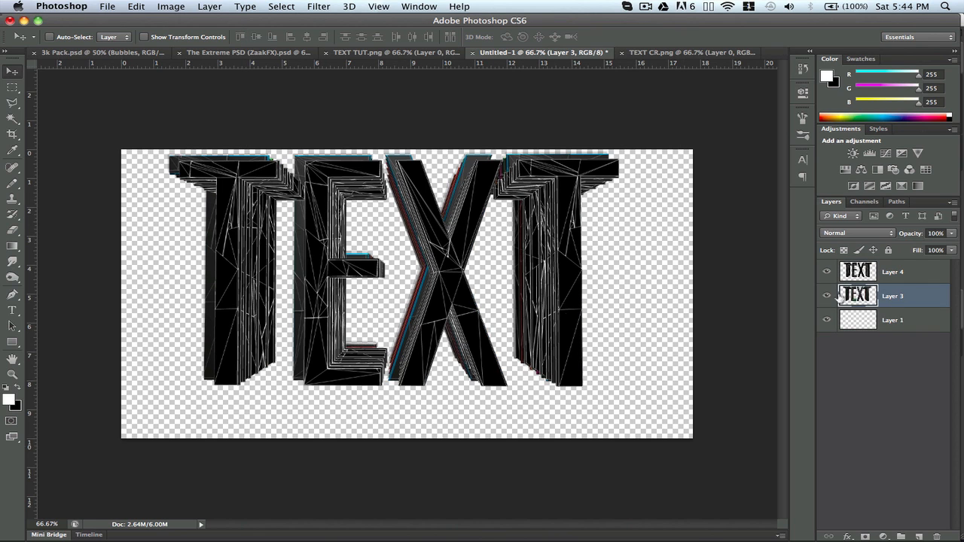
key(super+a)
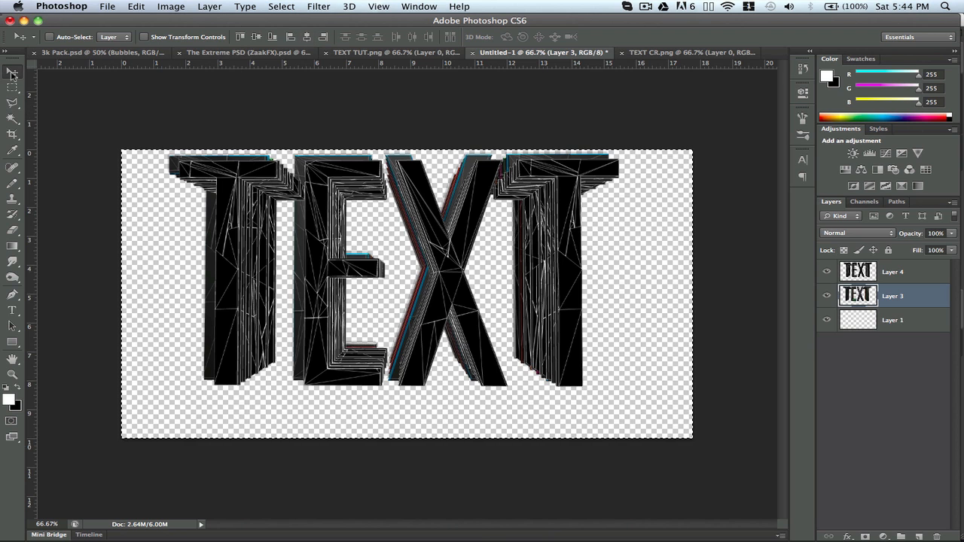
click(307, 37)
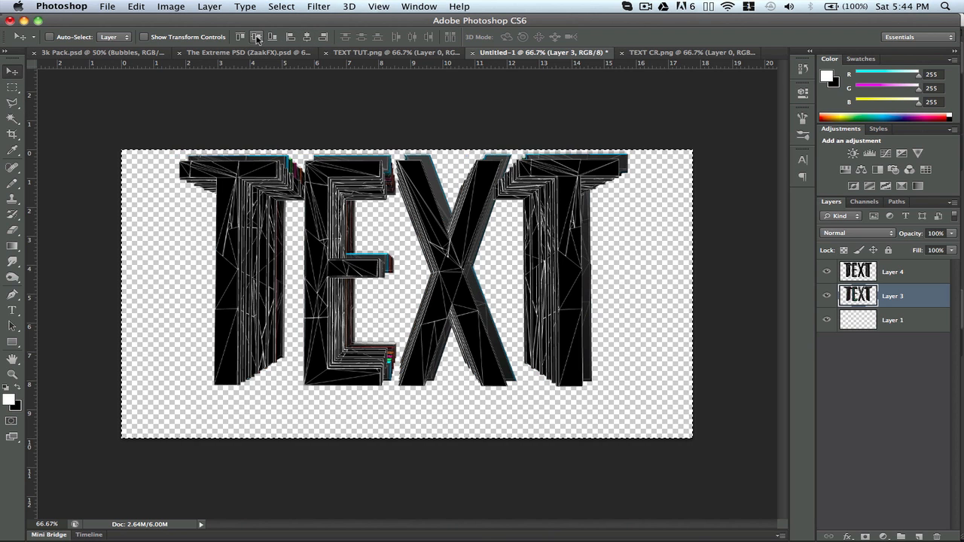
click(259, 37)
key(ctrl+d)
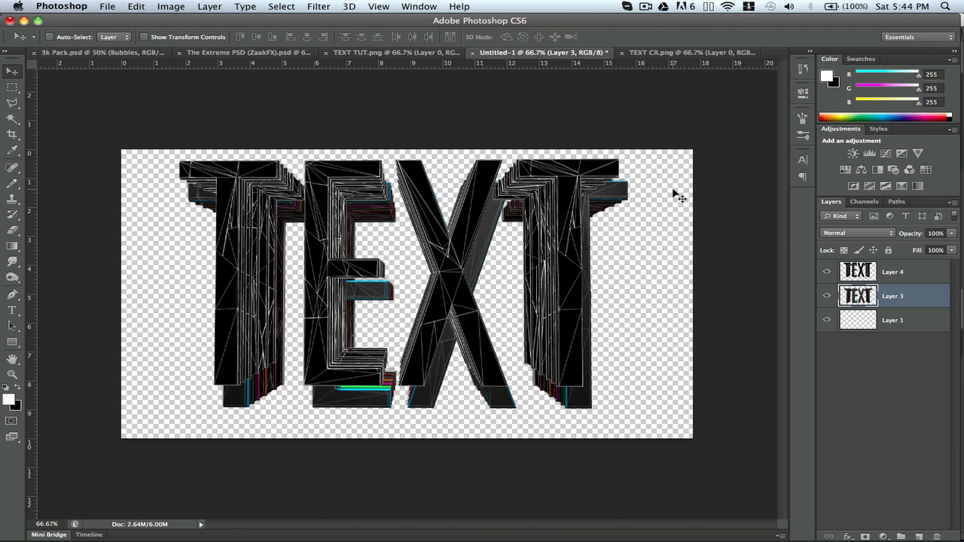
Place Layer 4 beneath Layer 3, scale it to about 111%, and centre it at X 640 px, Y 360 px
drag(886, 272, 849, 306)
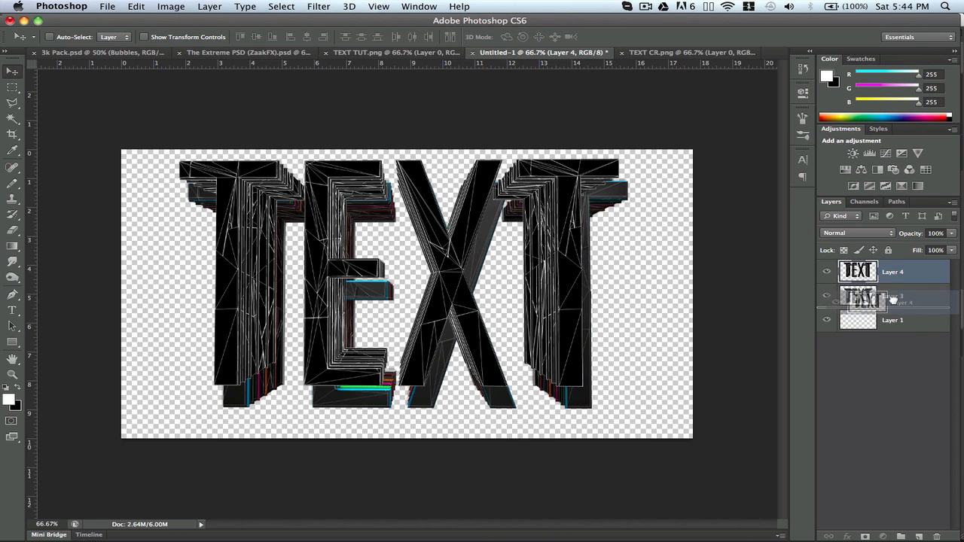
key(ctrl+t)
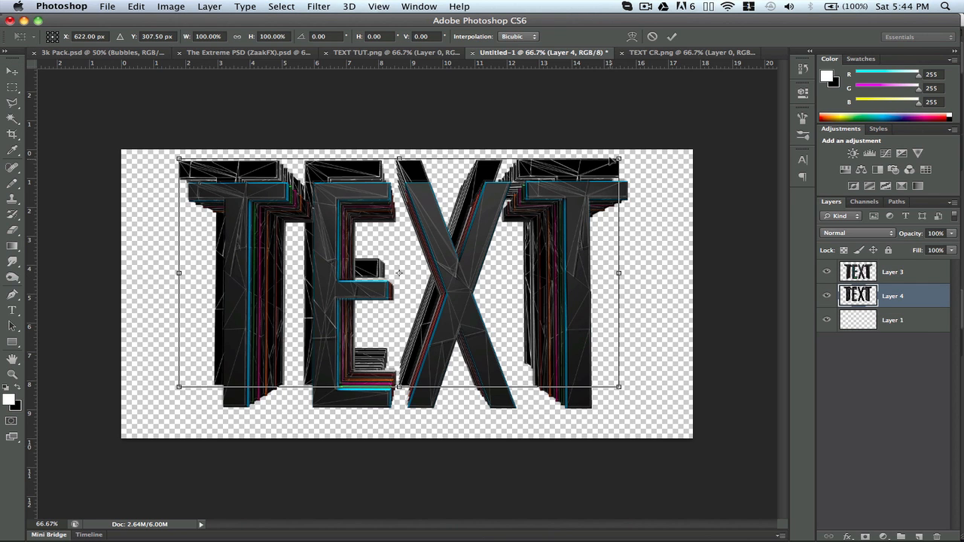
drag(618, 159, 669, 136)
drag(467, 289, 455, 320)
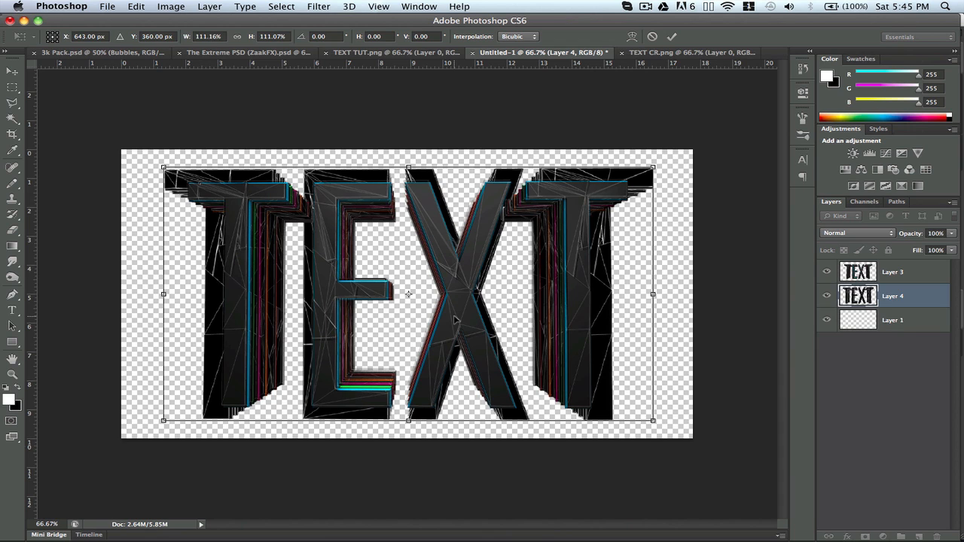
key(Left)
key(Left)
key(Left)
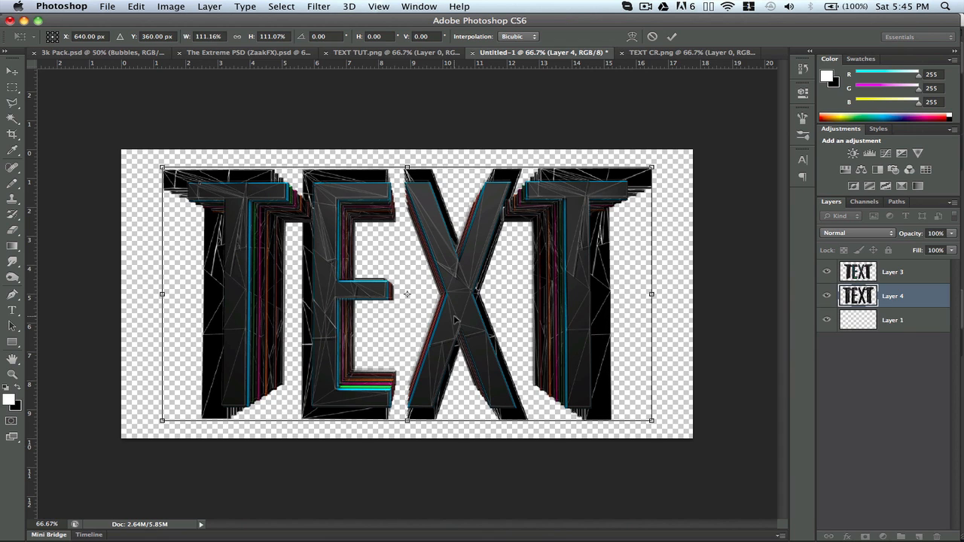
key(Left)
key(Right)
key(Return)
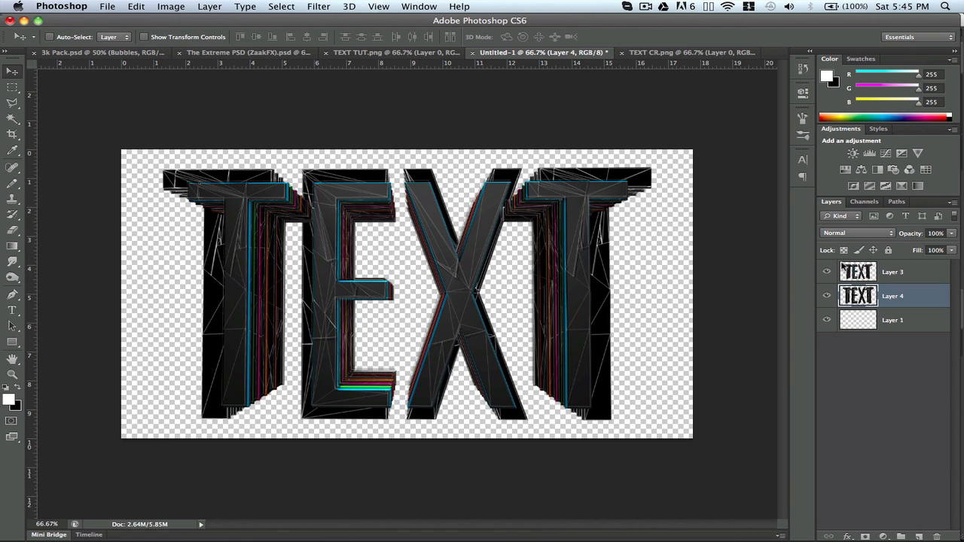
Set Layer 4's blend mode to Screen and fill Layer 1 with black
click(953, 233)
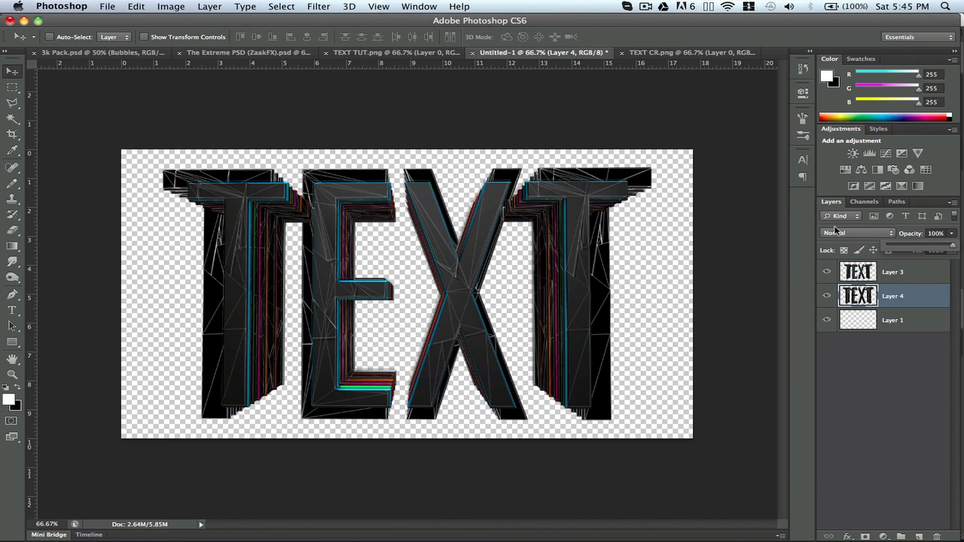
click(835, 232)
click(847, 312)
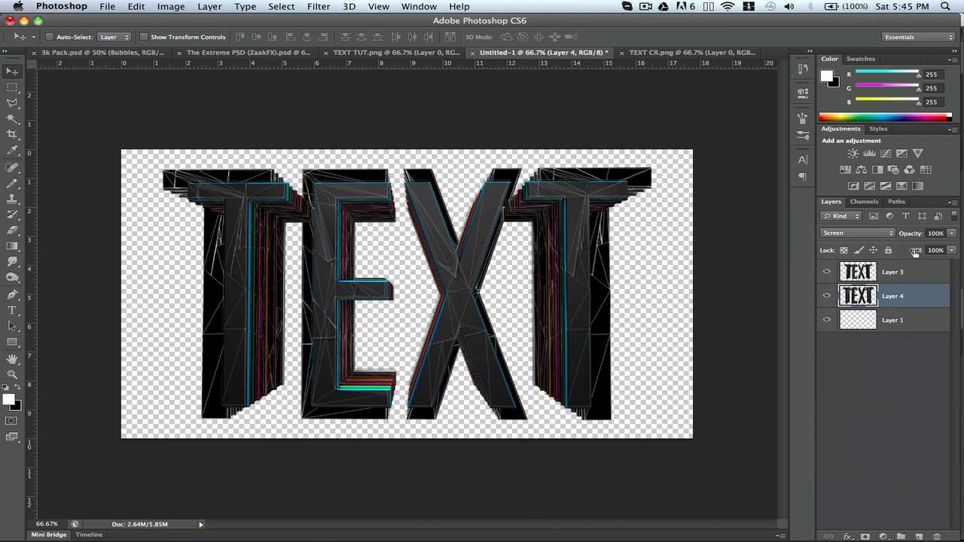
click(912, 325)
key(super+BackSpace)
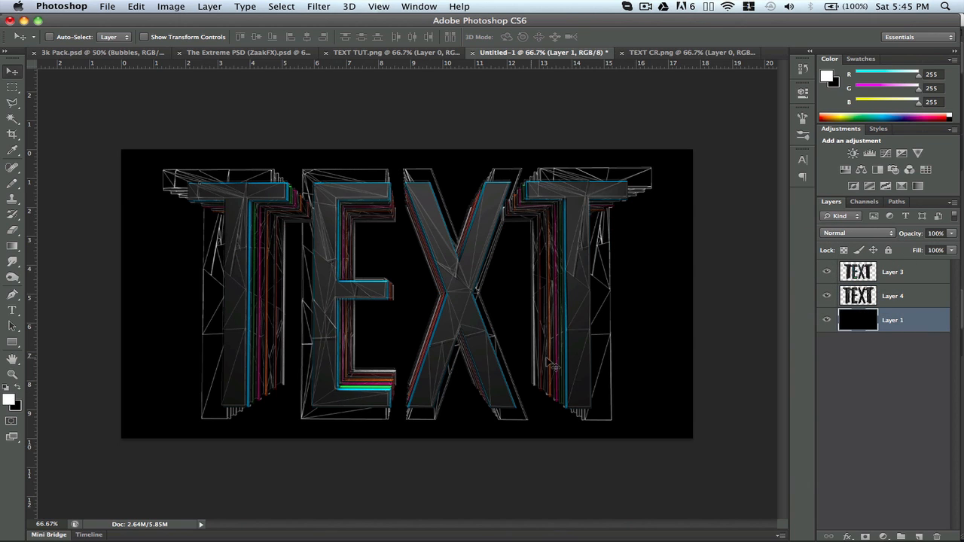
Lower Layer 4's opacity to 38%
click(918, 294)
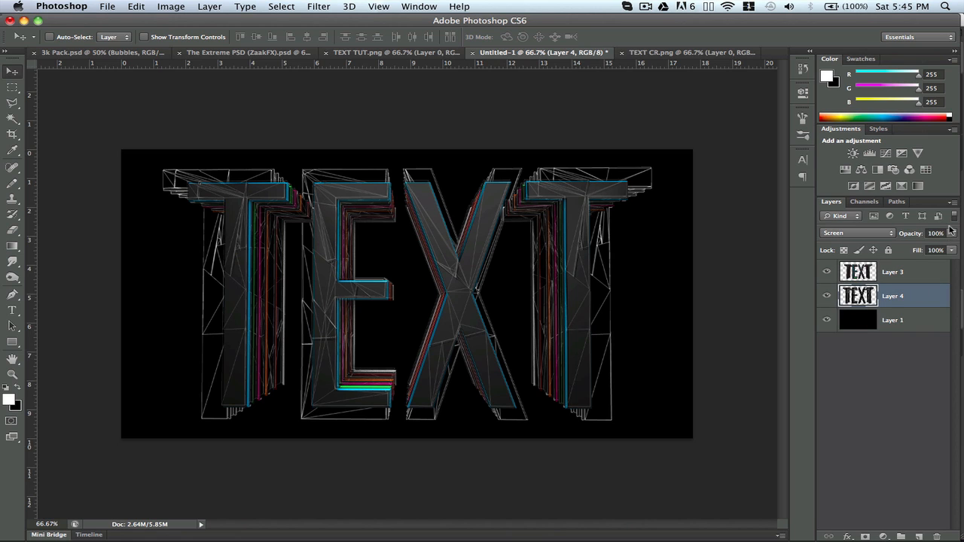
click(952, 233)
click(922, 248)
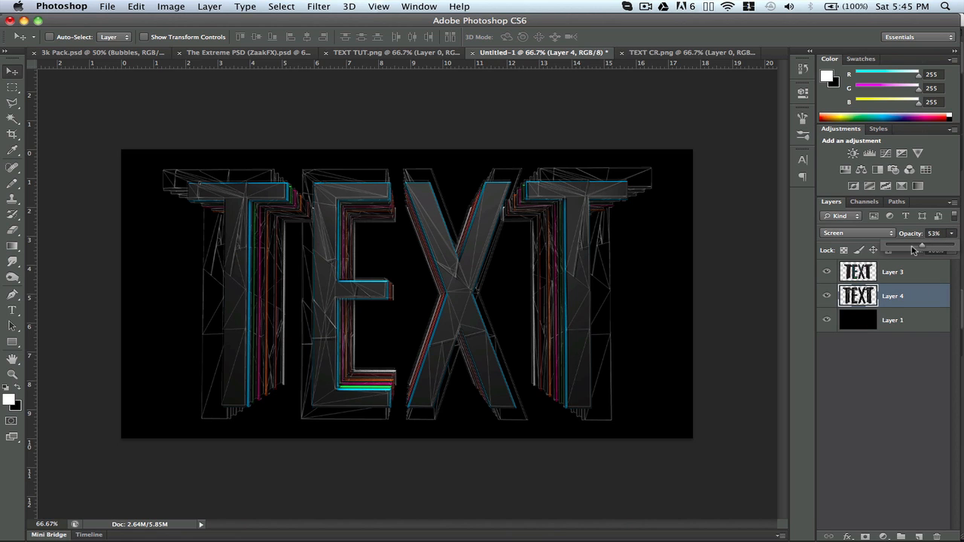
click(913, 251)
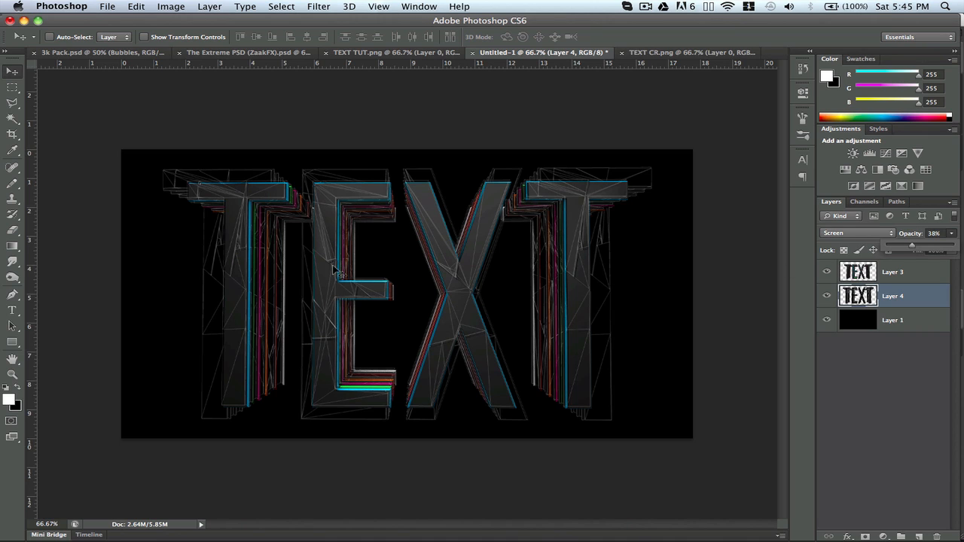
Try a light-to-dark grey radial gradient on Layer 1, drawn from the canvas centre out to a corner
click(889, 324)
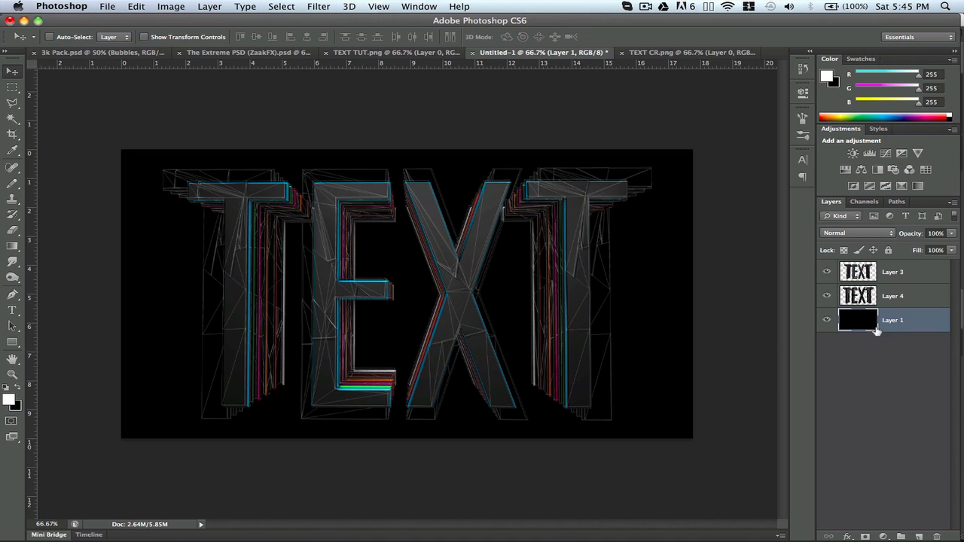
click(11, 248)
click(62, 244)
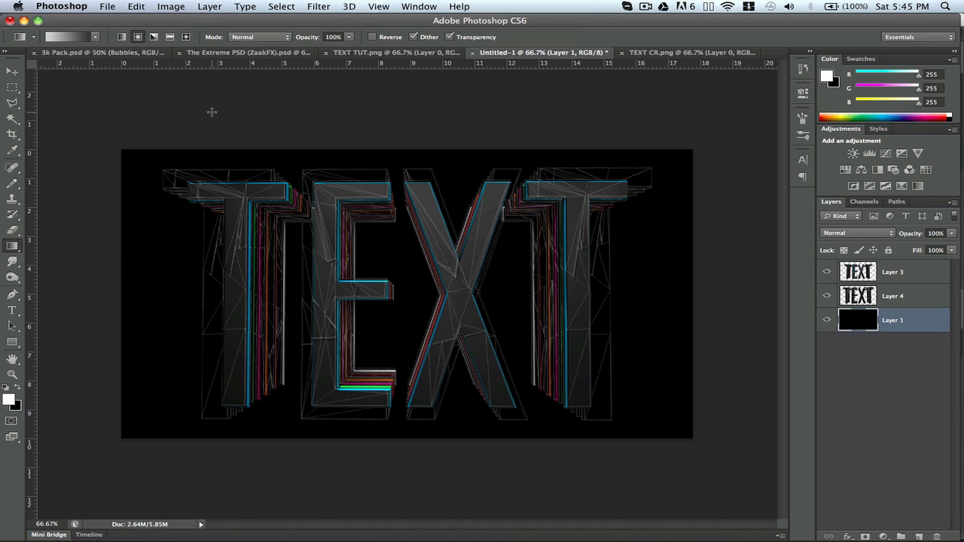
click(69, 38)
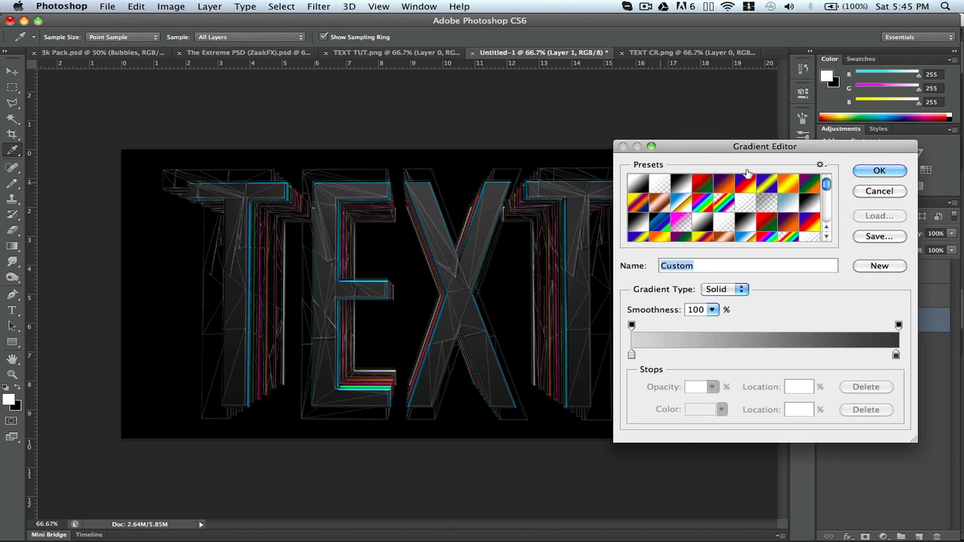
click(881, 171)
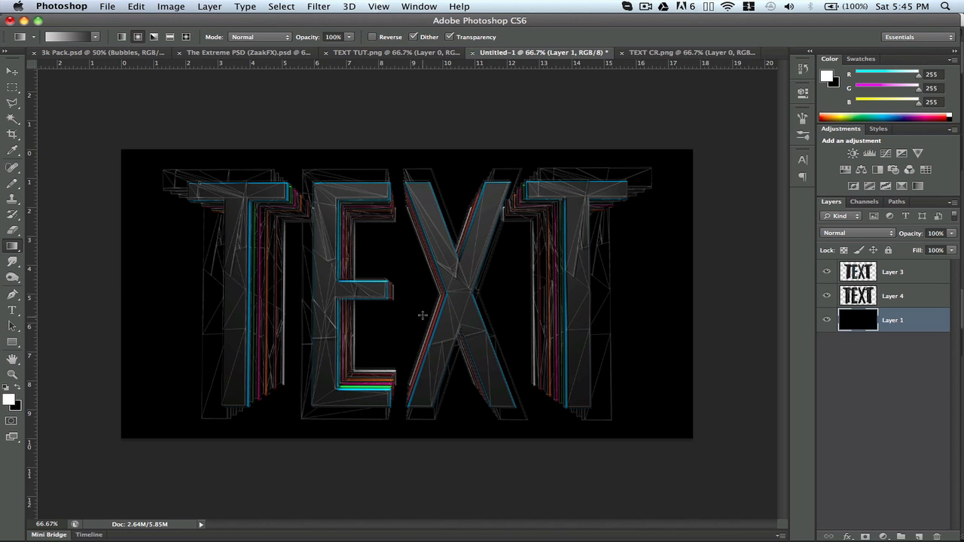
drag(431, 300, 117, 147)
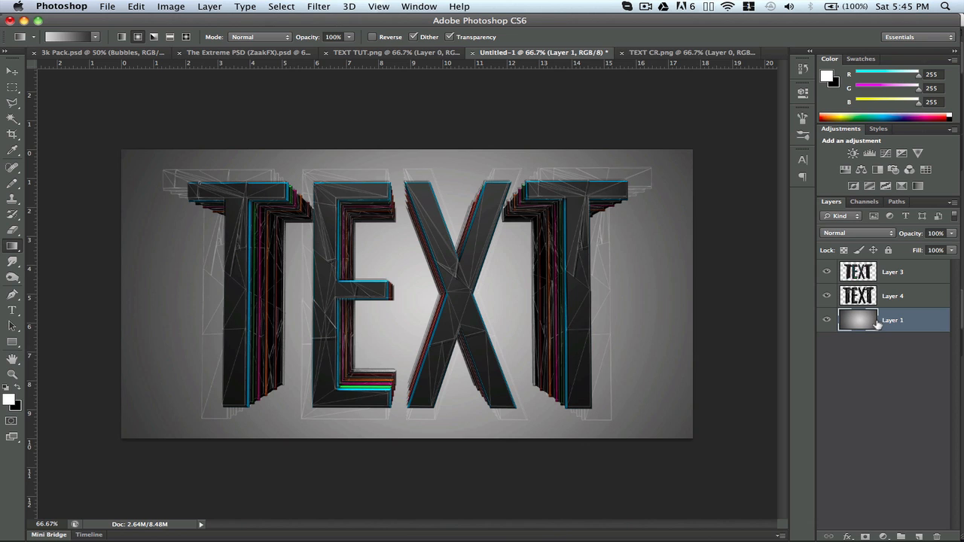
Delete Layer 1 and add a new empty layer beneath Layer 4
key(BackSpace)
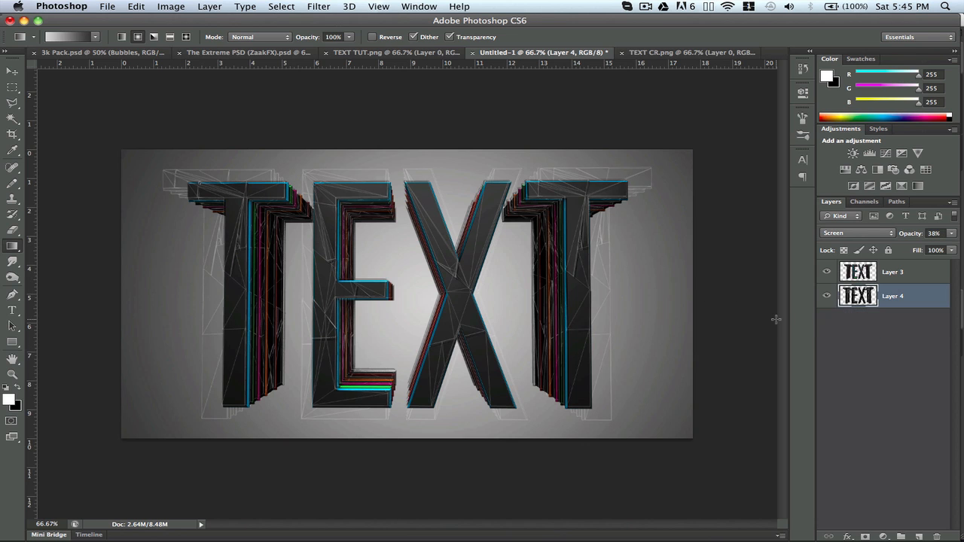
super+click(921, 536)
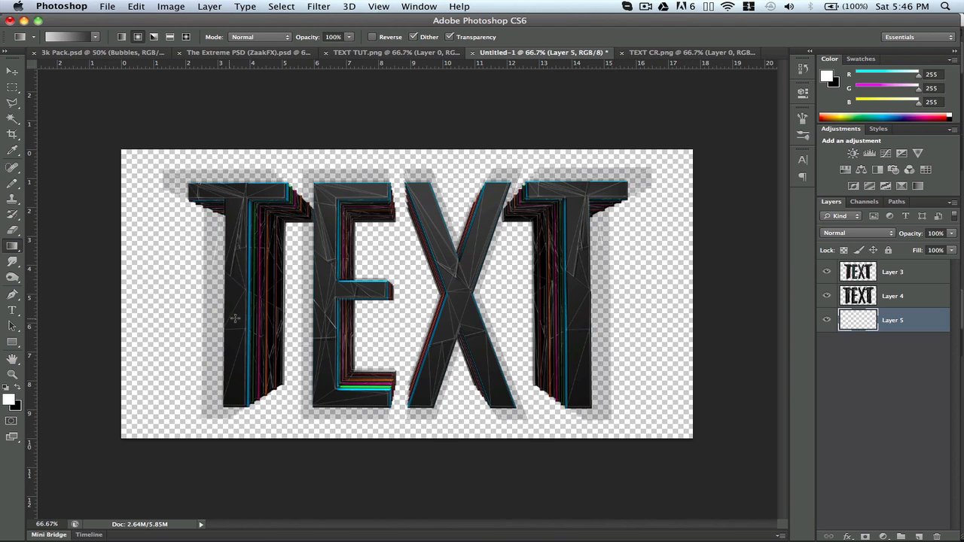
Set the background colour to pure red and fill Layer 5 with it
click(18, 408)
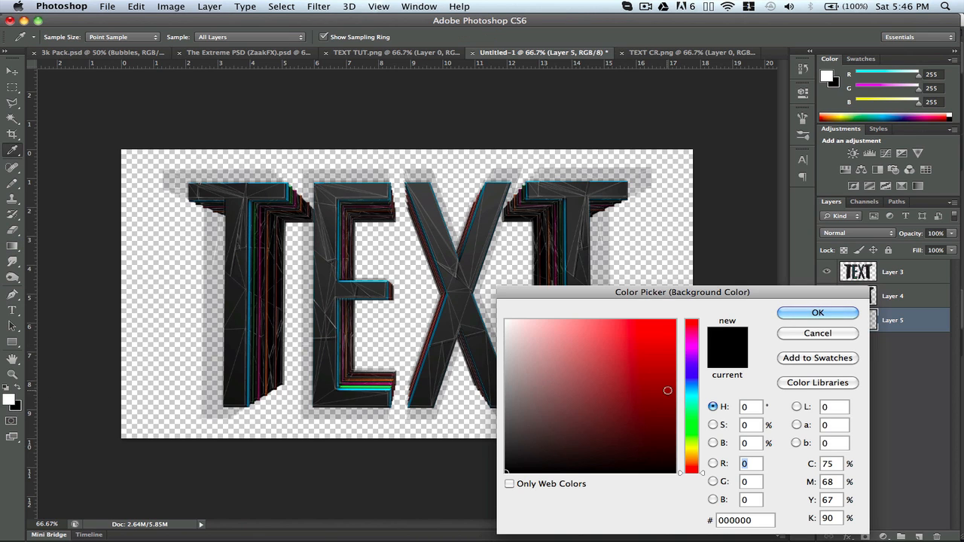
click(658, 388)
drag(658, 388, 676, 320)
click(817, 312)
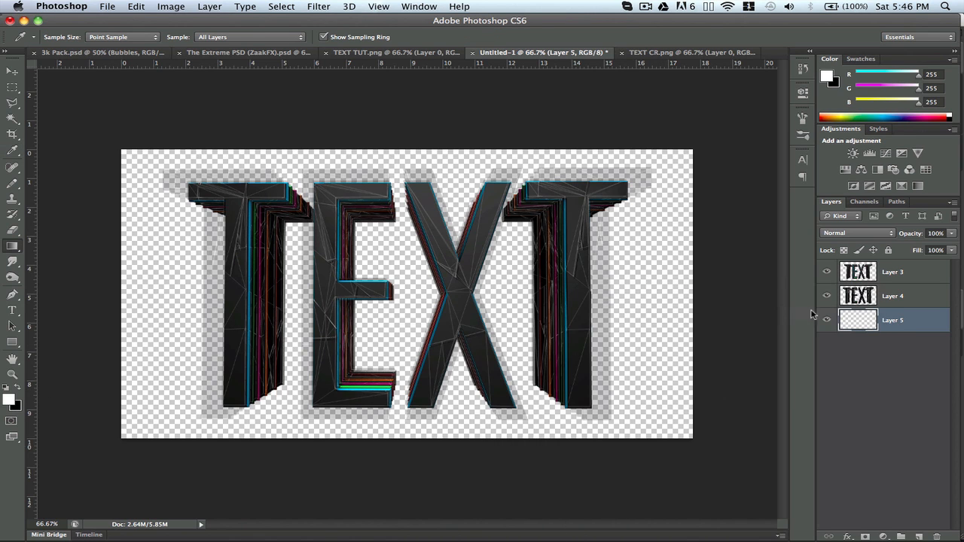
key(g)
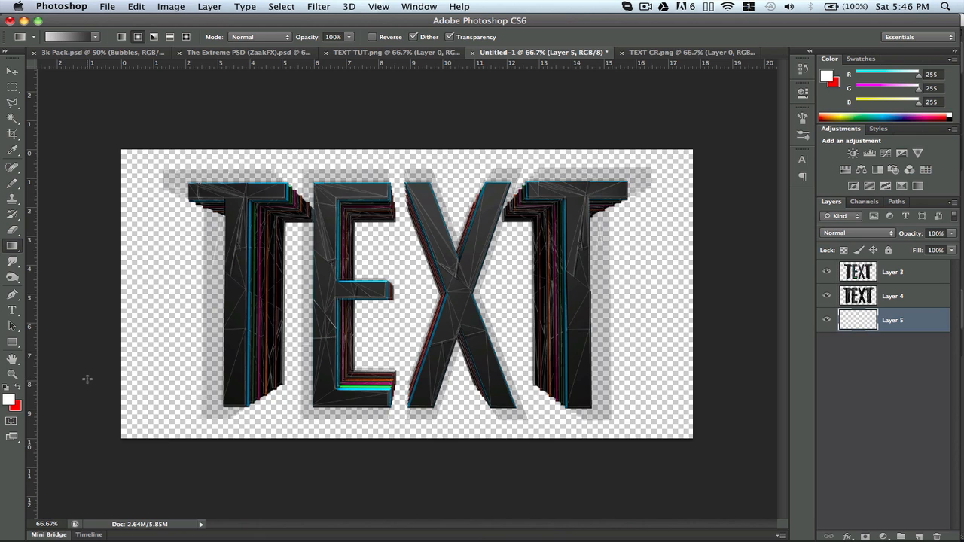
key(super+BackSpace)
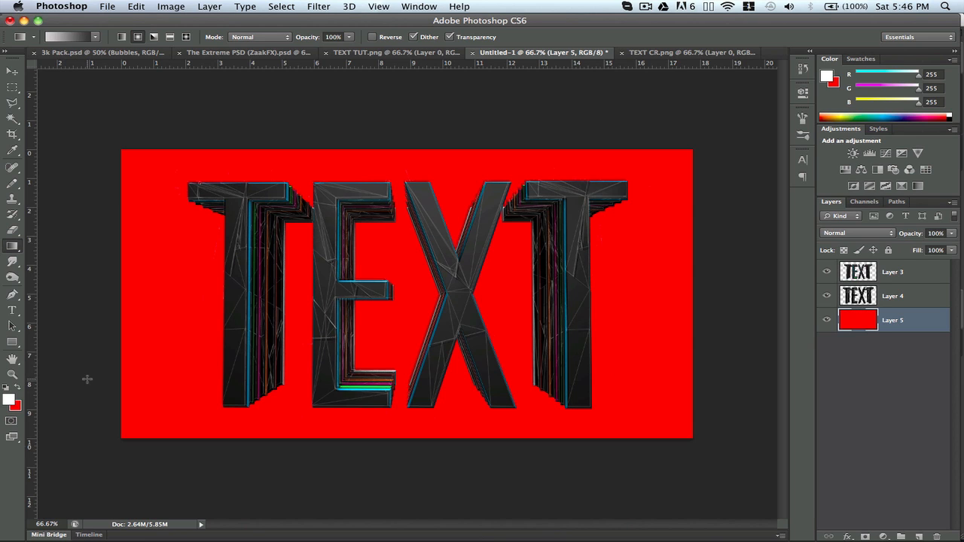
Reset the colours to white foreground and black background, and fill Layer 5 with black
click(7, 386)
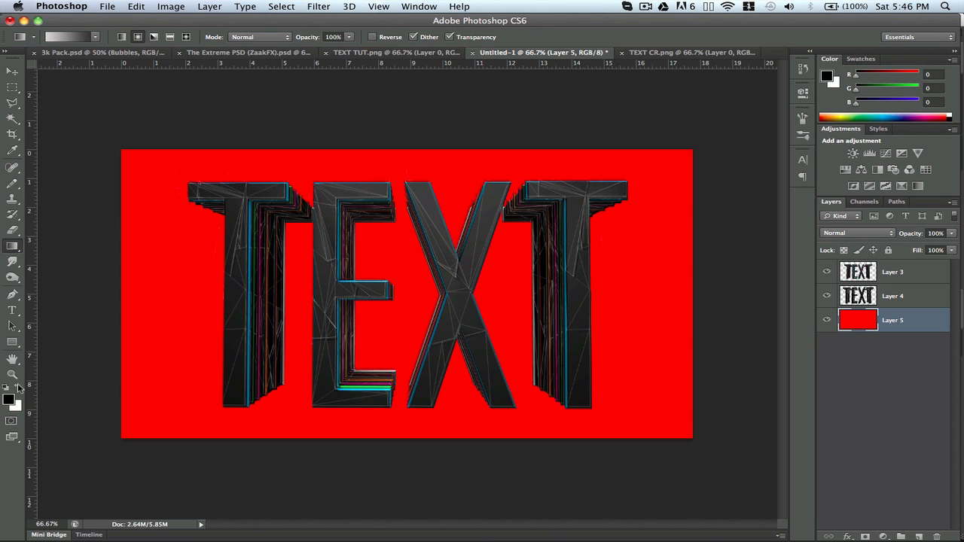
click(17, 387)
key(super+BackSpace)
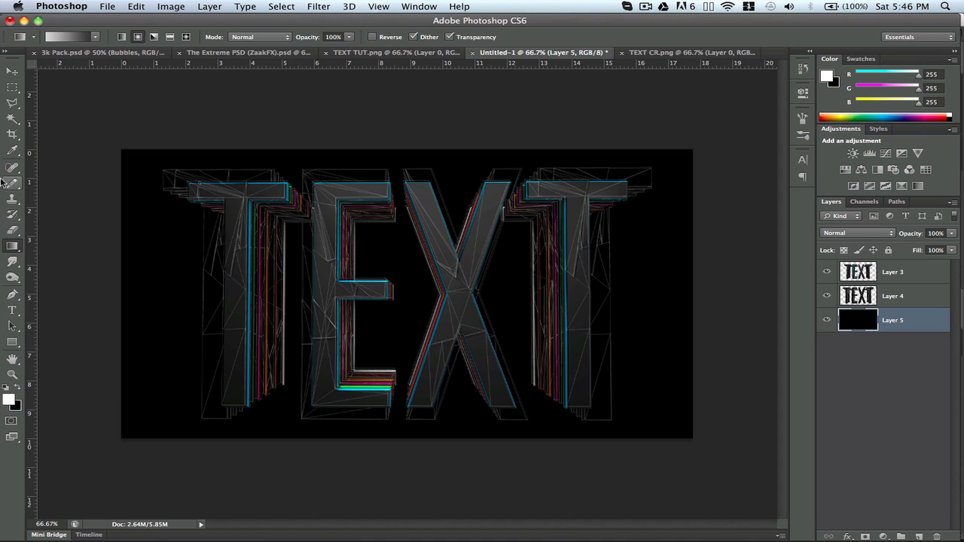
On a new layer above Layer 5, paint a white glow at the canvas centre with a soft round brush of 1436 px and 0% hardness
click(919, 536)
click(13, 184)
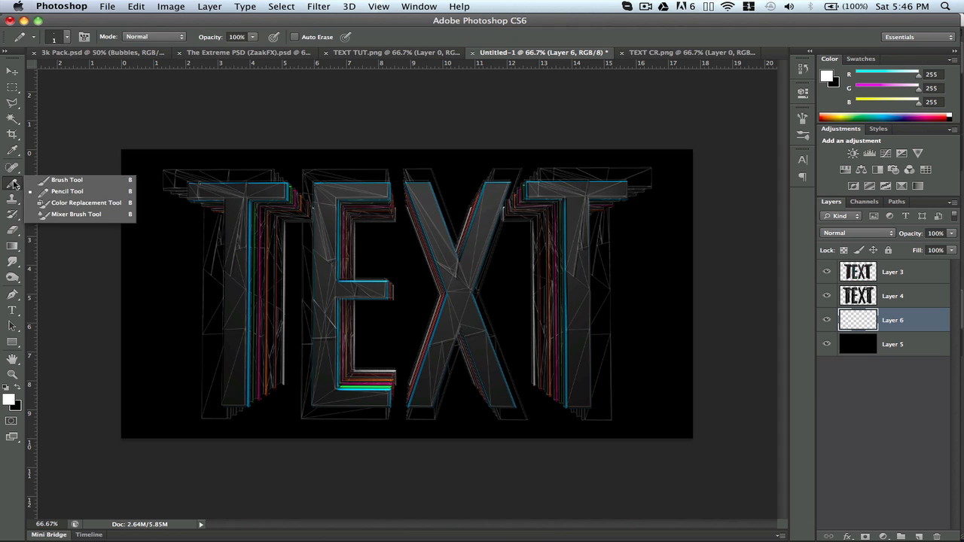
click(47, 180)
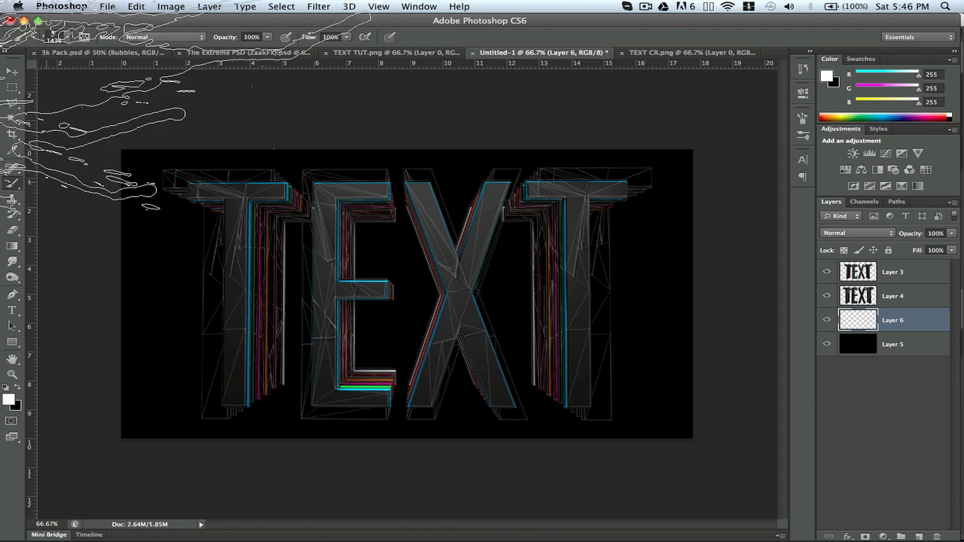
click(64, 42)
click(27, 128)
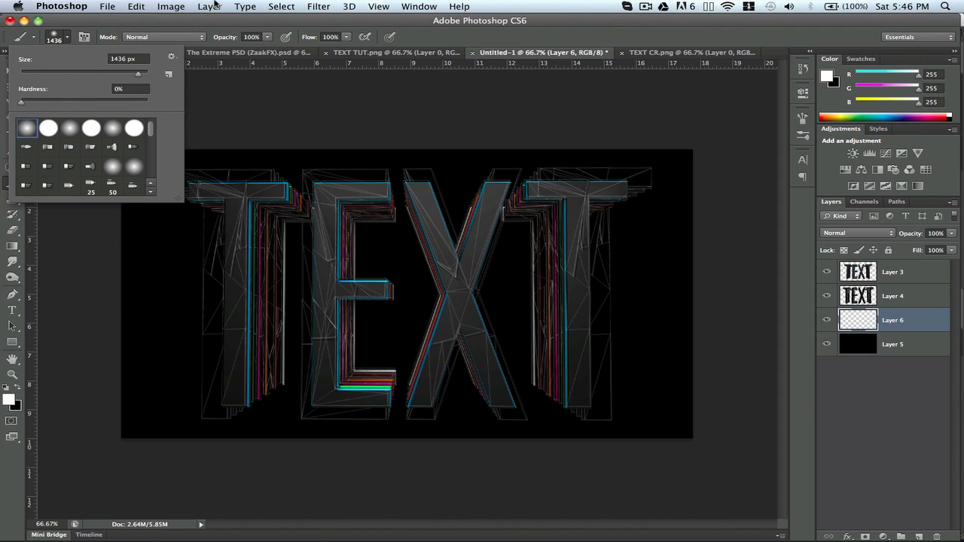
click(83, 21)
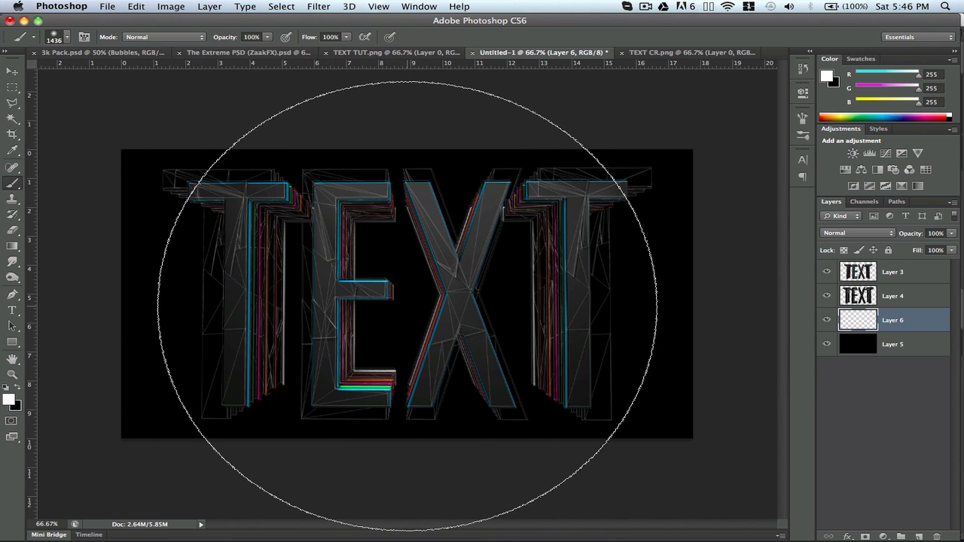
click(407, 305)
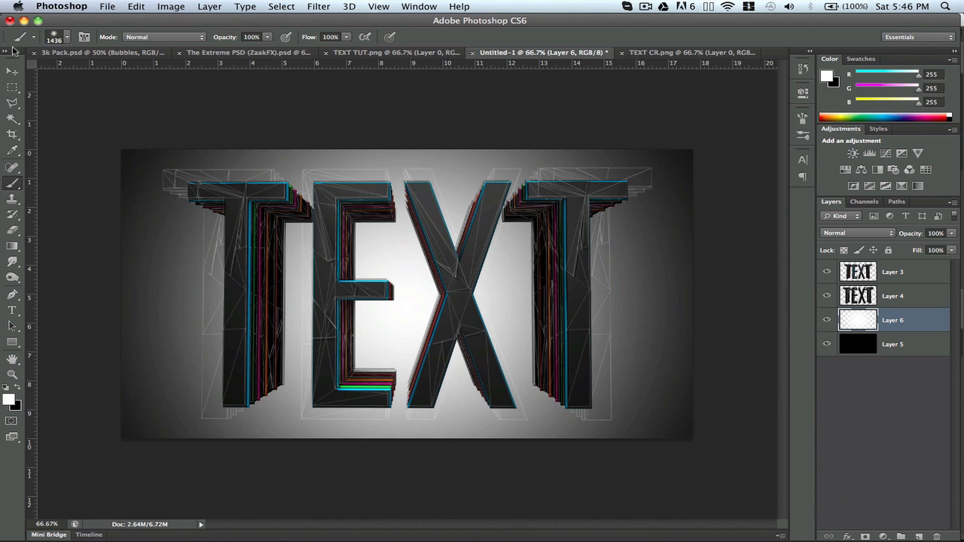
Delete Layer 6 and fill Layer 5 with a white-to-black radial gradient running from the canvas centre past its upper-left corner
click(12, 71)
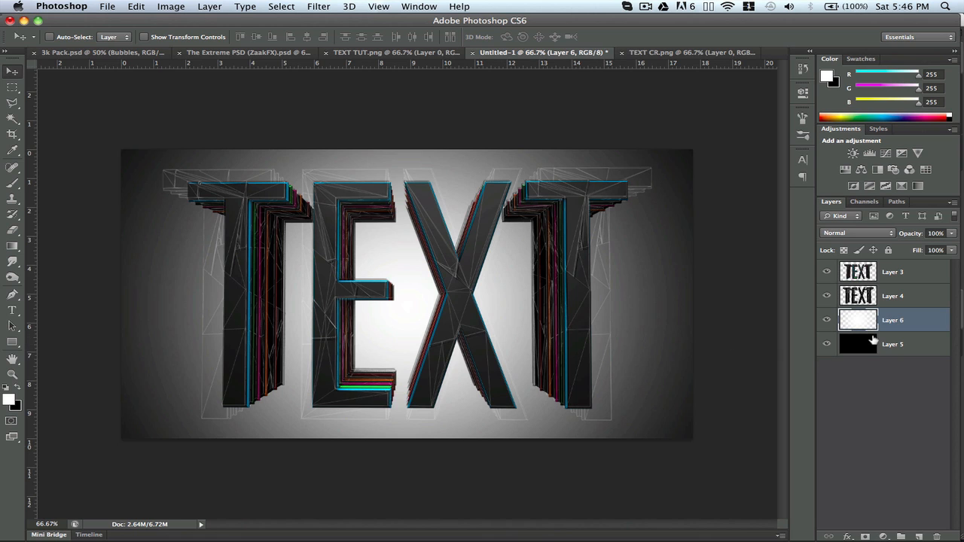
key(Delete)
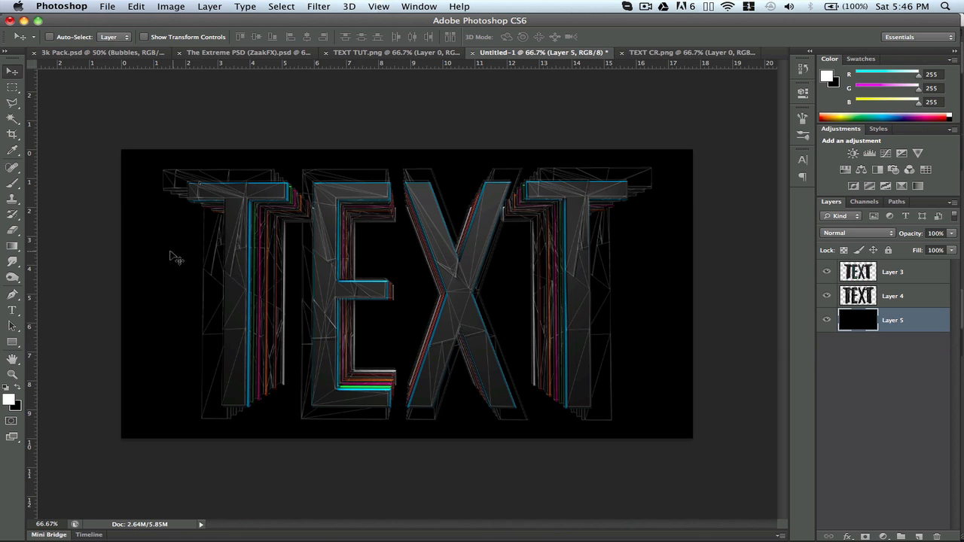
click(12, 246)
drag(409, 291, 140, 153)
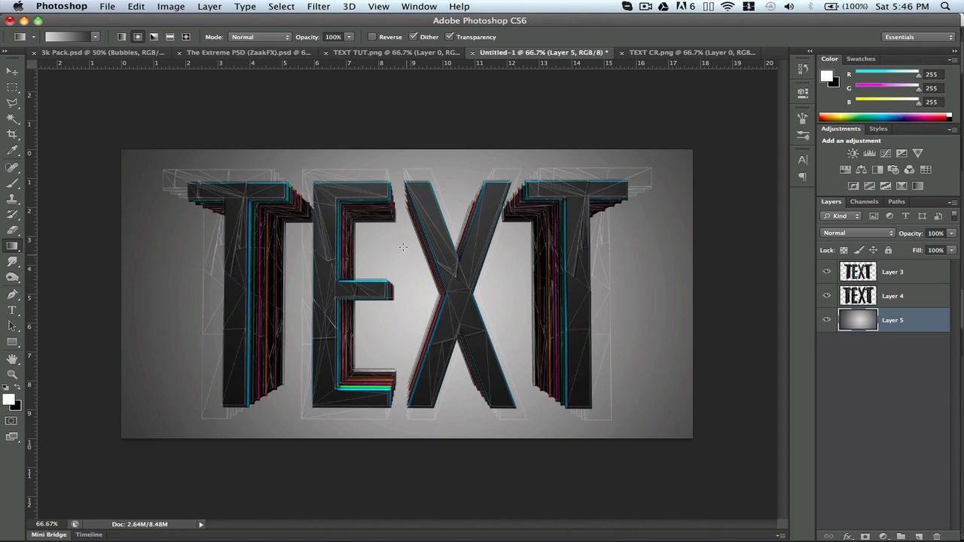
click(317, 5)
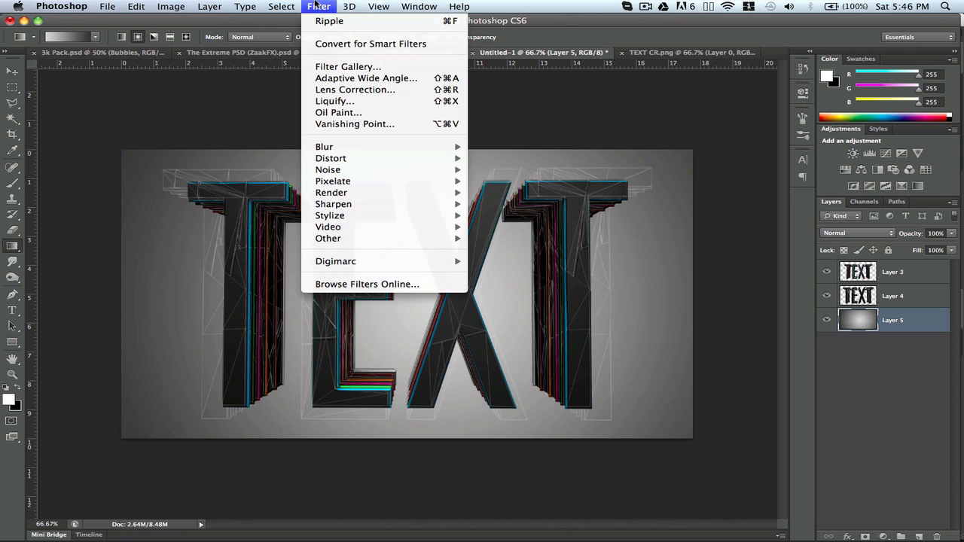
mouse_move(342, 193)
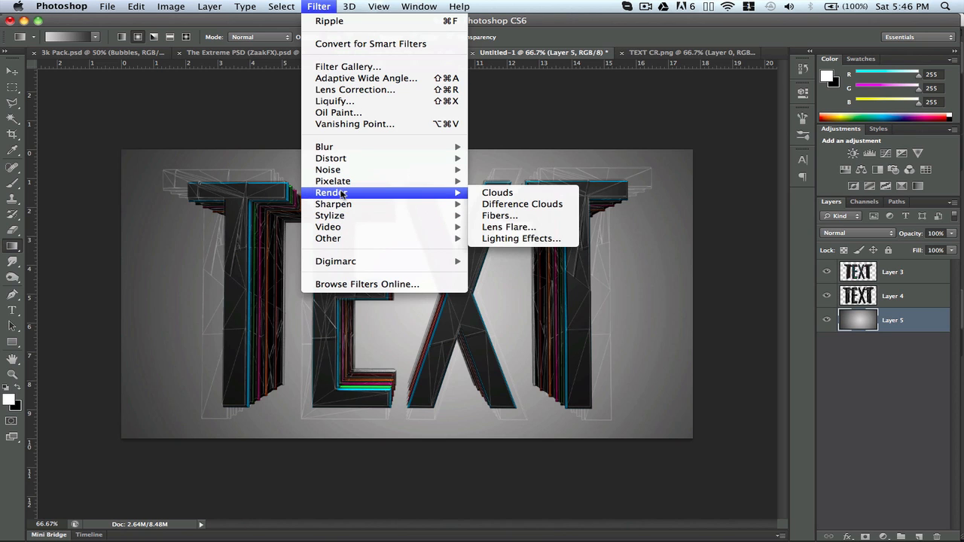
click(512, 238)
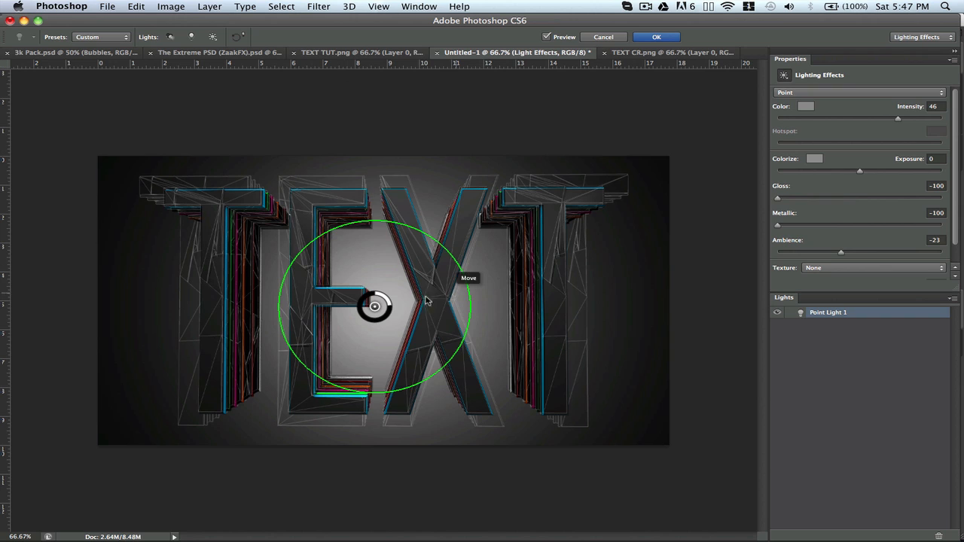
drag(374, 307, 398, 308)
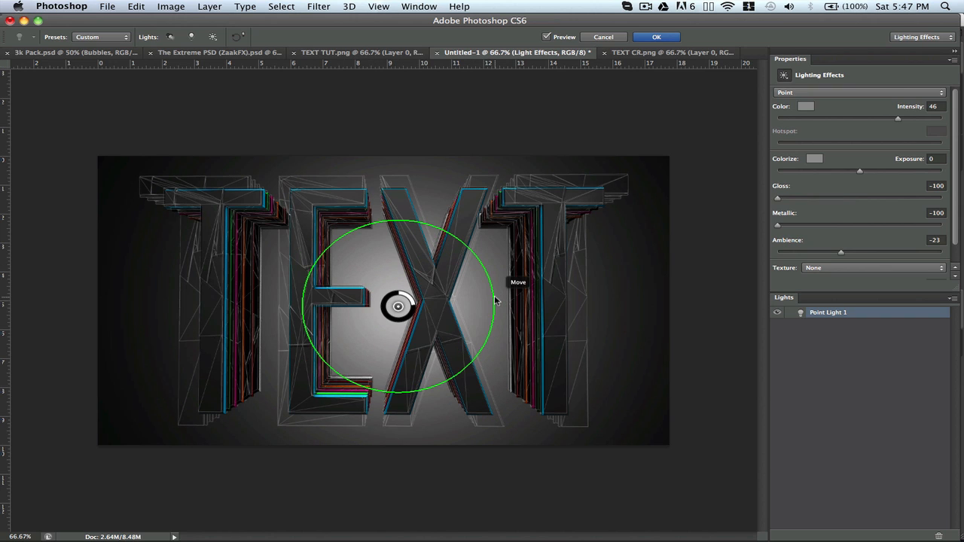
drag(504, 300, 513, 300)
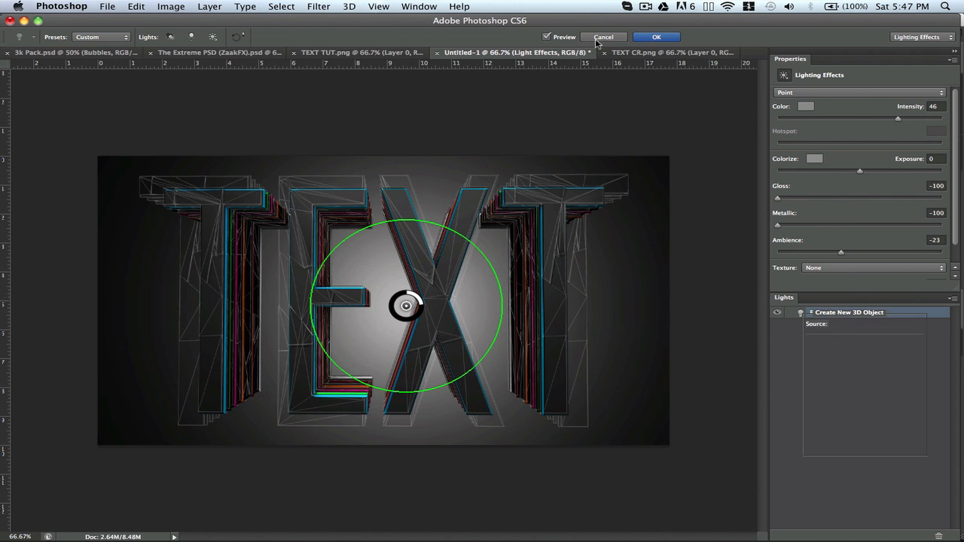
click(597, 40)
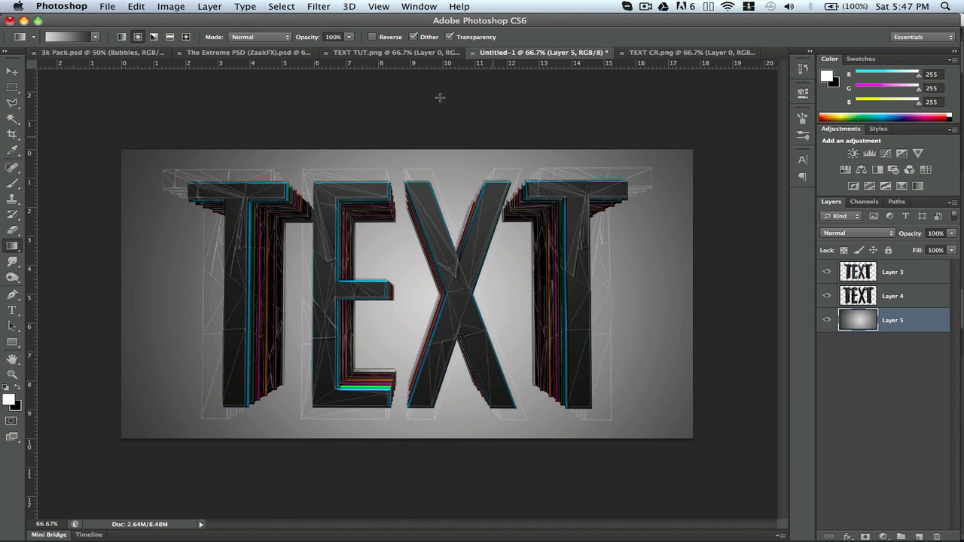
Switch to Finder, close the render viewer window lying behind it, and return to the Photoshop composition
mouse_move(188, 536)
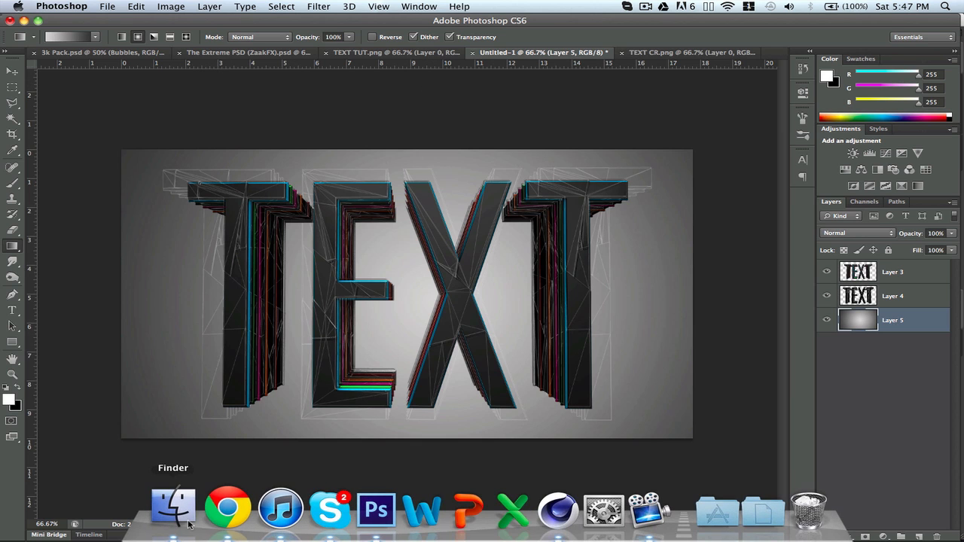
click(178, 505)
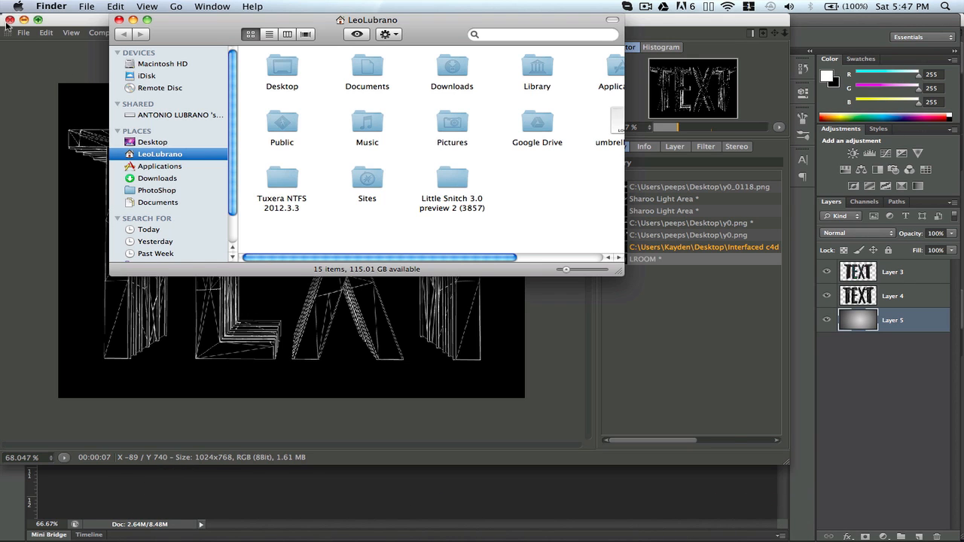
click(10, 20)
click(74, 210)
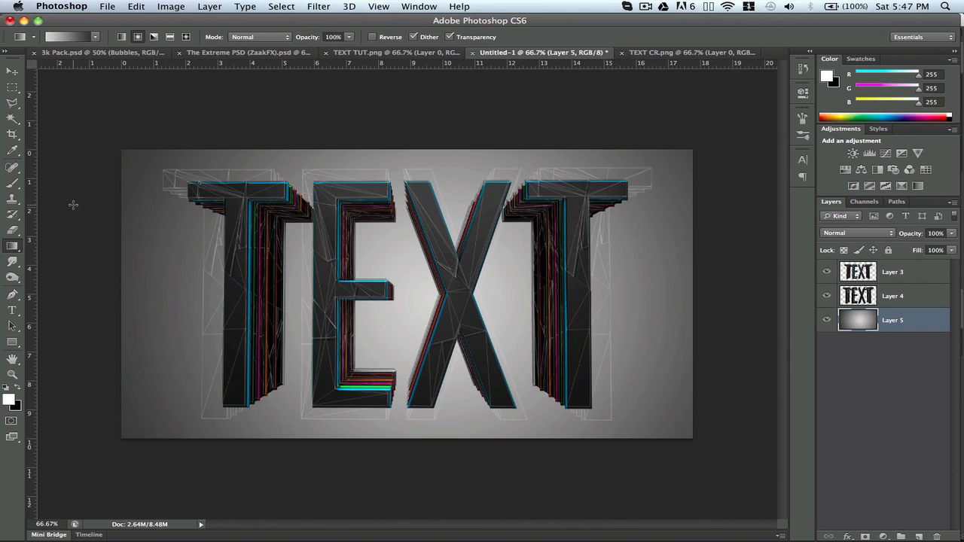
Switch to Finder and open the Overlays folder inside the Graphics folder of the PhotoShop directory
click(179, 509)
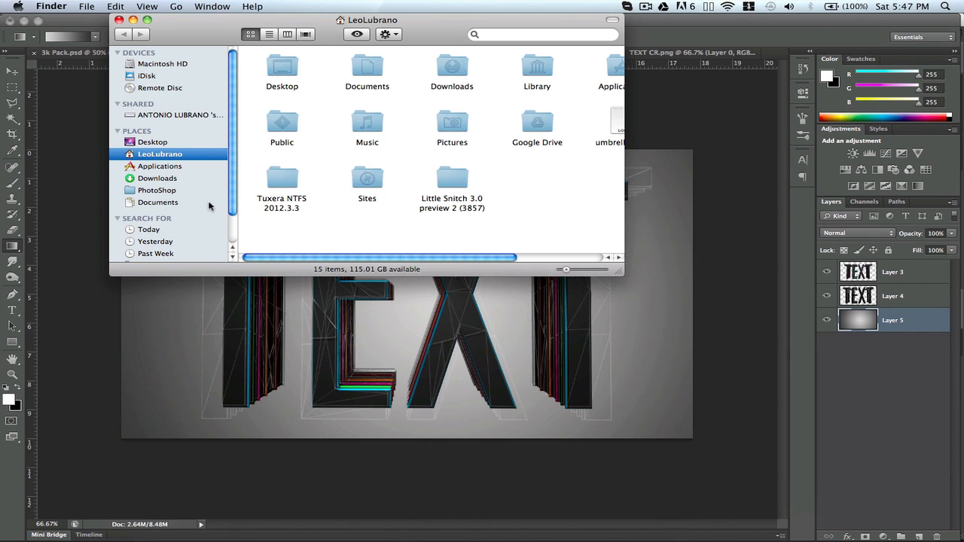
click(155, 191)
scroll(325, 156, down, 10)
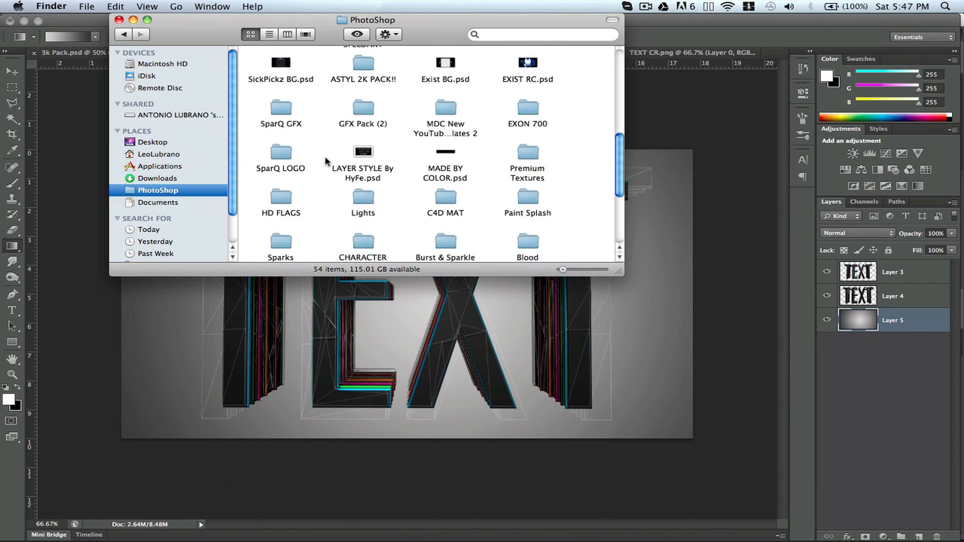
scroll(324, 161, down, 1)
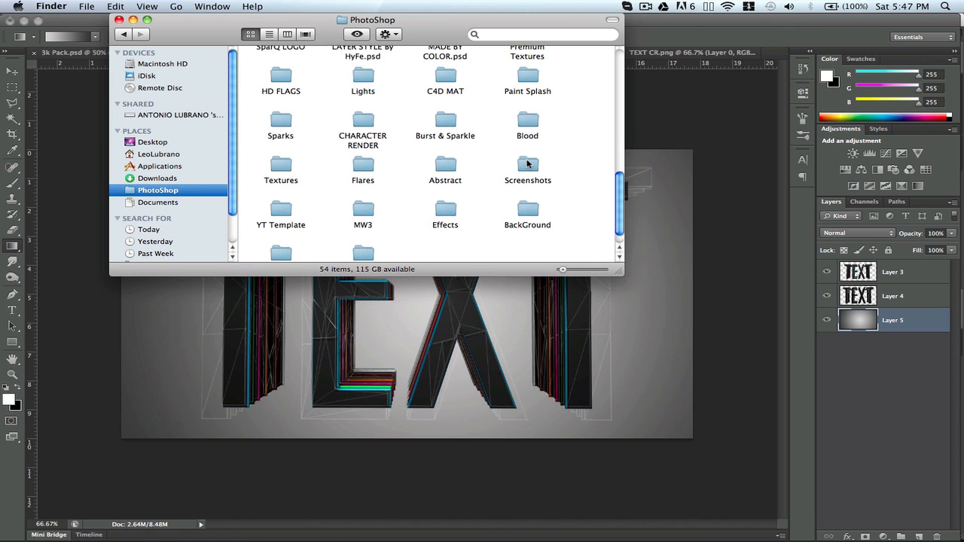
double_click(527, 163)
key(super+bracketleft)
double_click(278, 232)
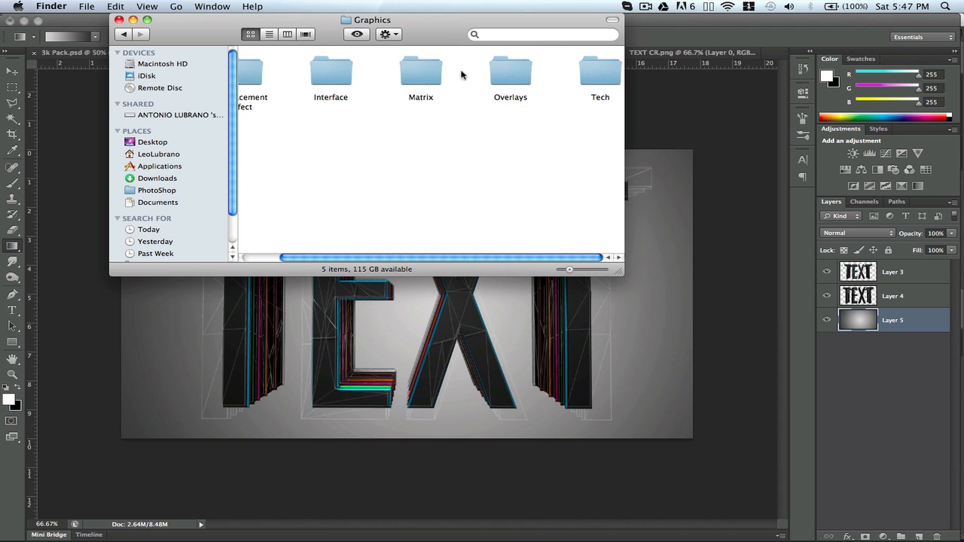
double_click(521, 70)
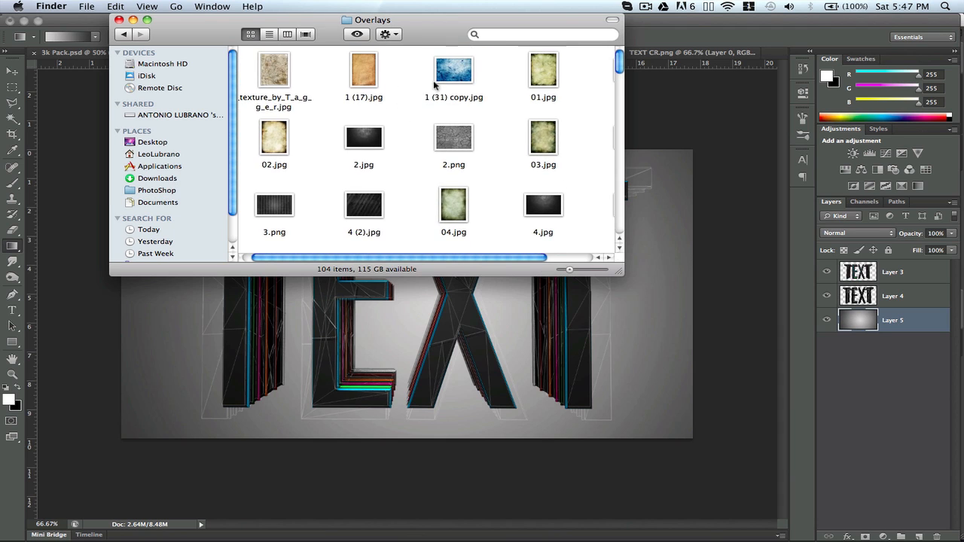
Browse the Overlays textures and preview 17.png, 15.jpg and the two grey grunge texture images
scroll(569, 149, down, 3)
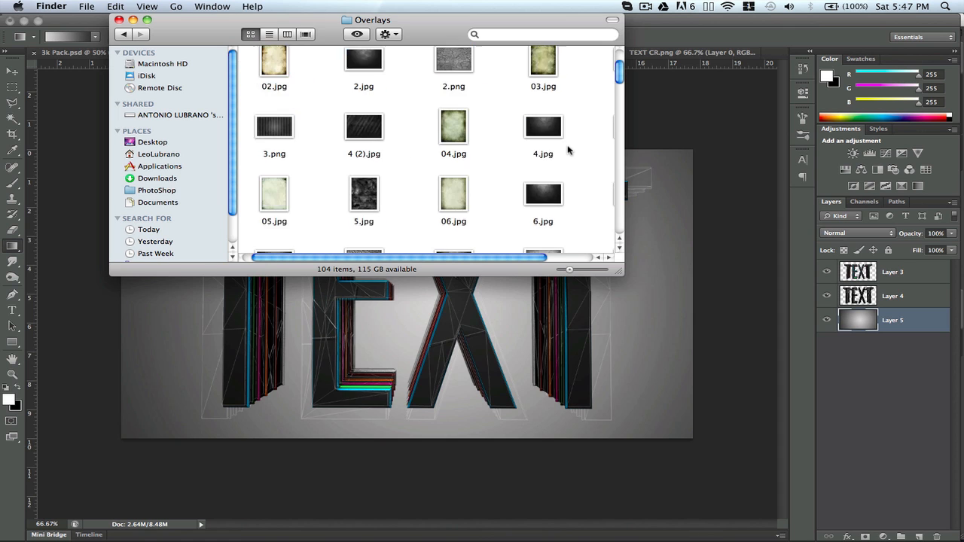
scroll(569, 149, down, 5)
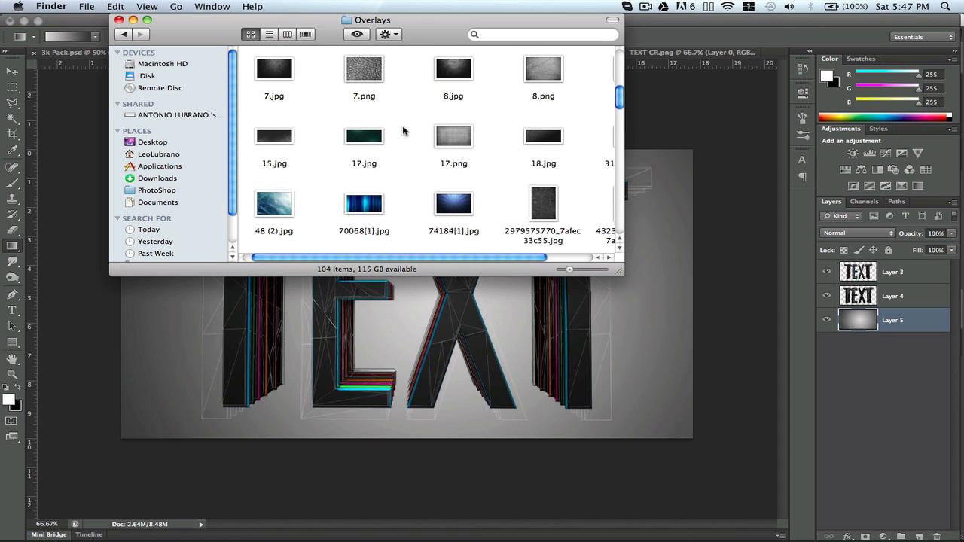
double_click(441, 140)
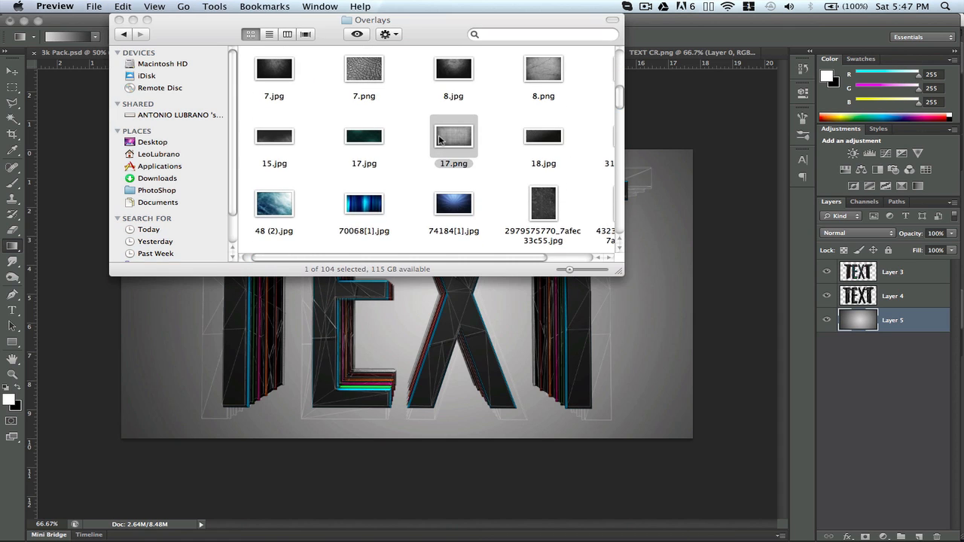
key(super+w)
click(274, 139)
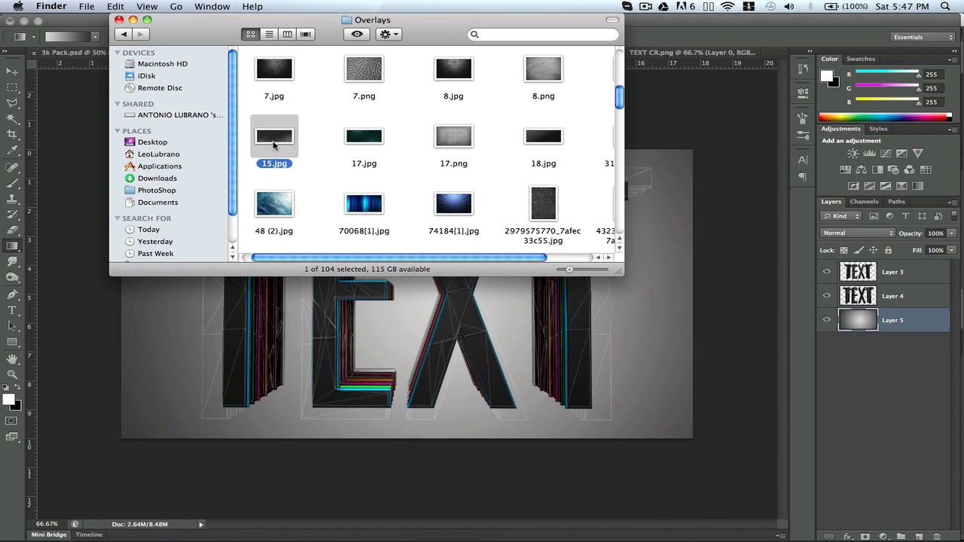
double_click(274, 146)
key(super+w)
scroll(332, 156, down, 3)
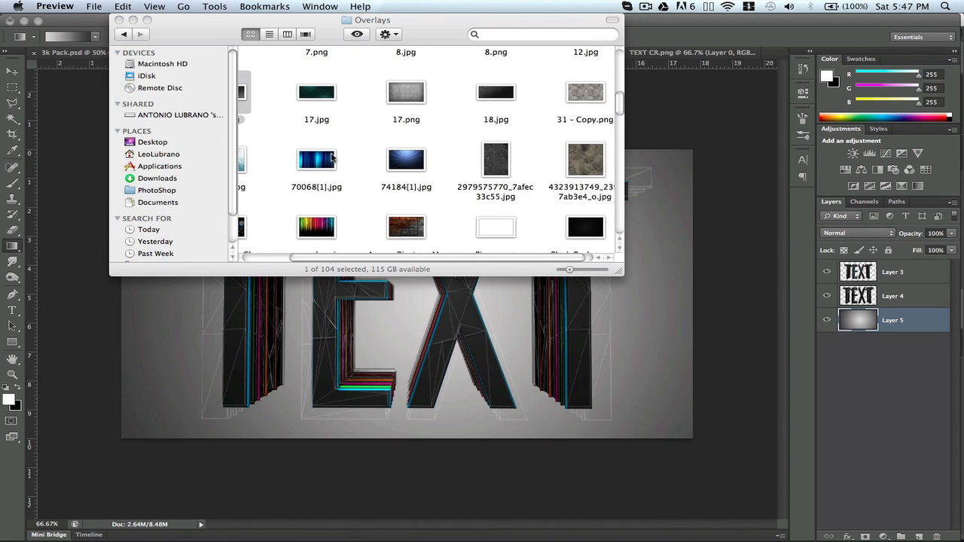
scroll(476, 160, down, 5)
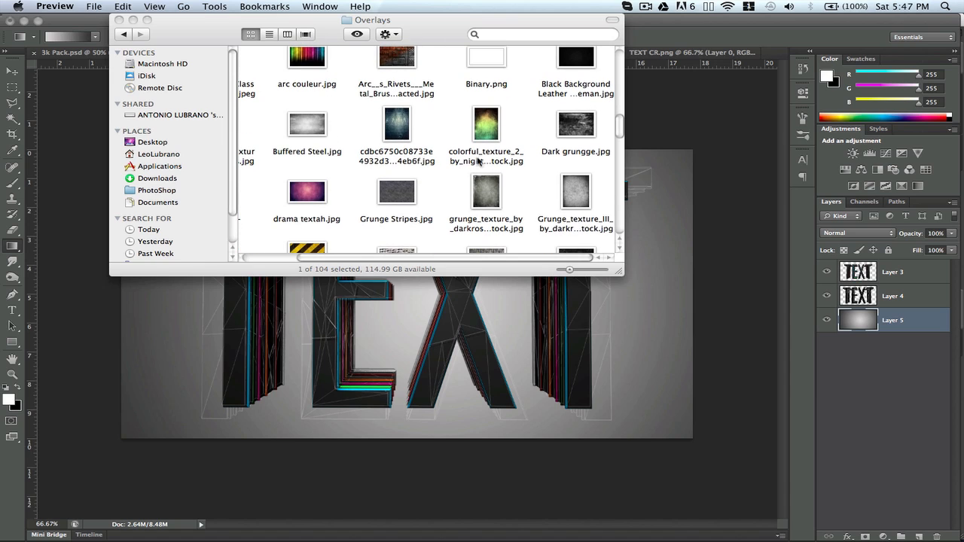
double_click(578, 187)
key(super+w)
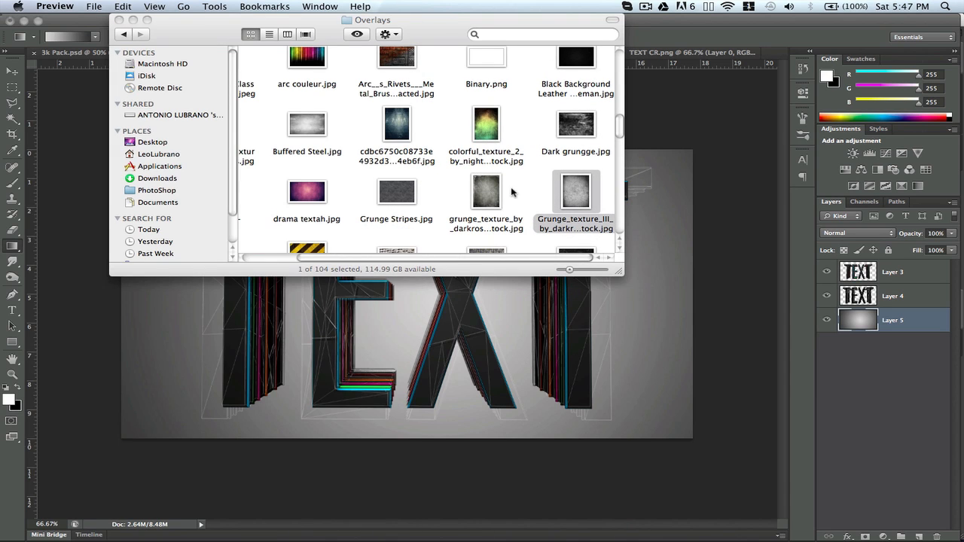
double_click(483, 187)
key(super+w)
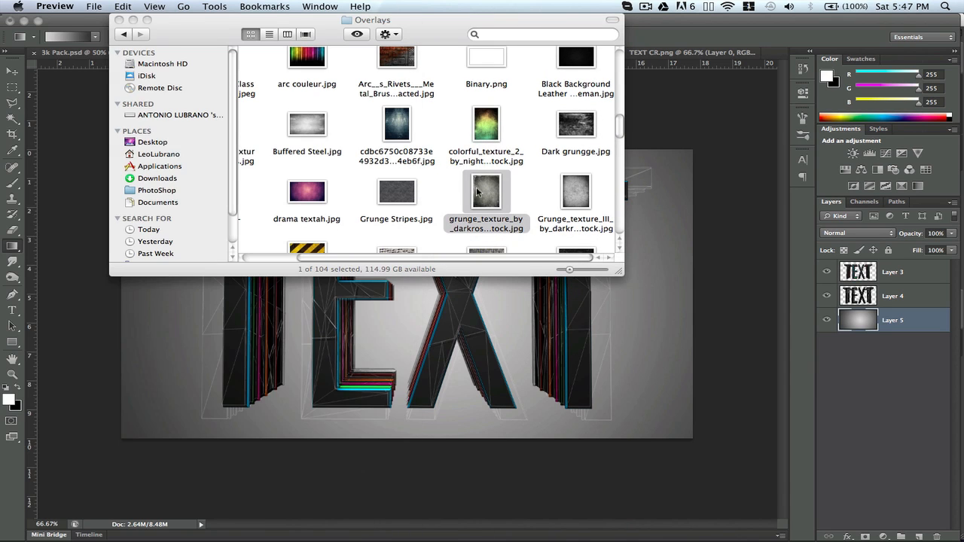
Place the Grunge_texture_III image into the Photoshop composition above Layer 5 and rotate it 90° counter-clockwise
click(374, 190)
drag(570, 197, 485, 390)
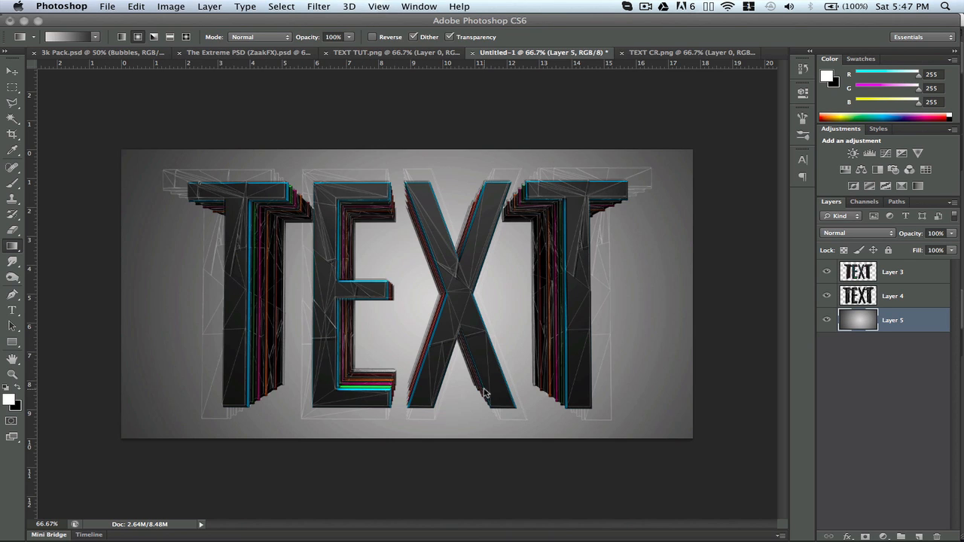
right_click(427, 355)
click(474, 480)
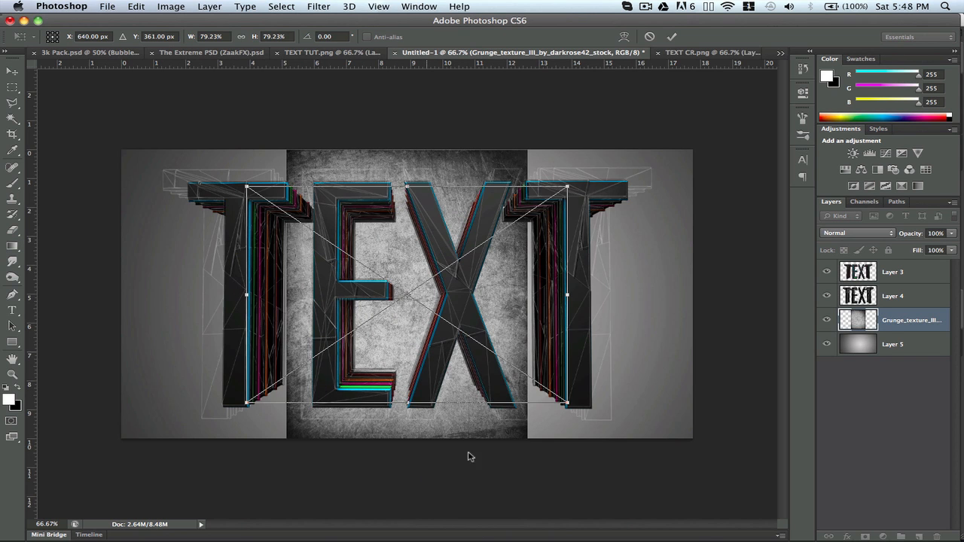
Enlarge the placed texture to about 104.75%, align it with the canvas height, stretch it wider across the lettering, and commit the placement
drag(428, 376, 363, 350)
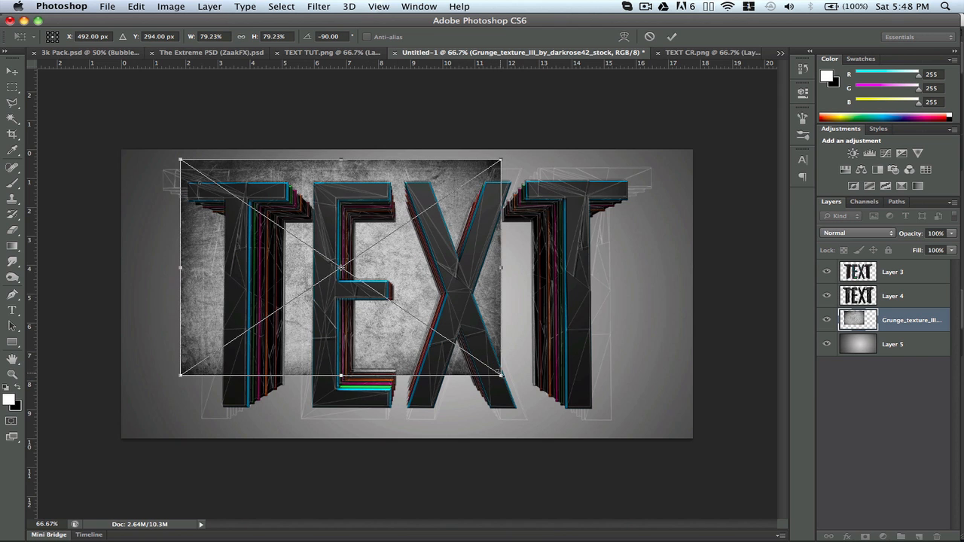
shift+drag(501, 374, 628, 414)
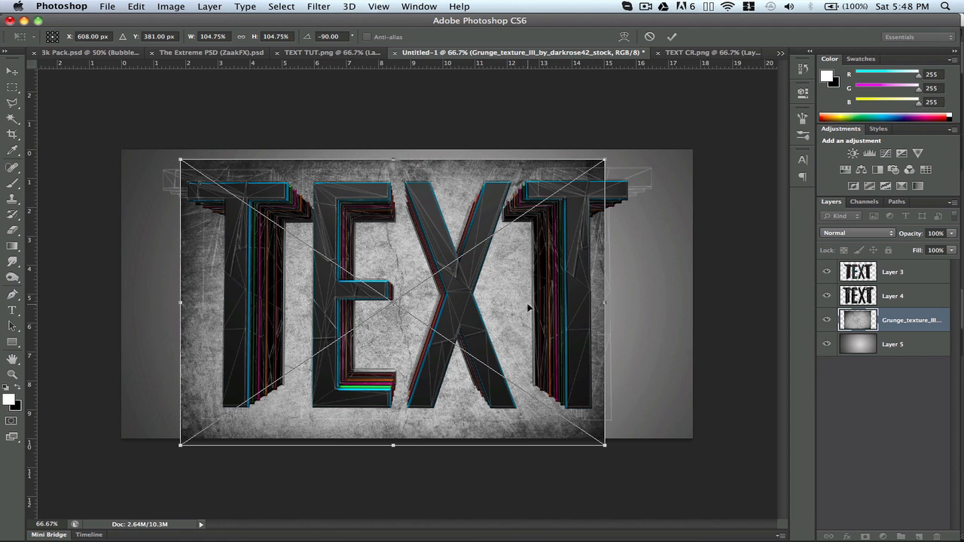
drag(529, 308, 527, 300)
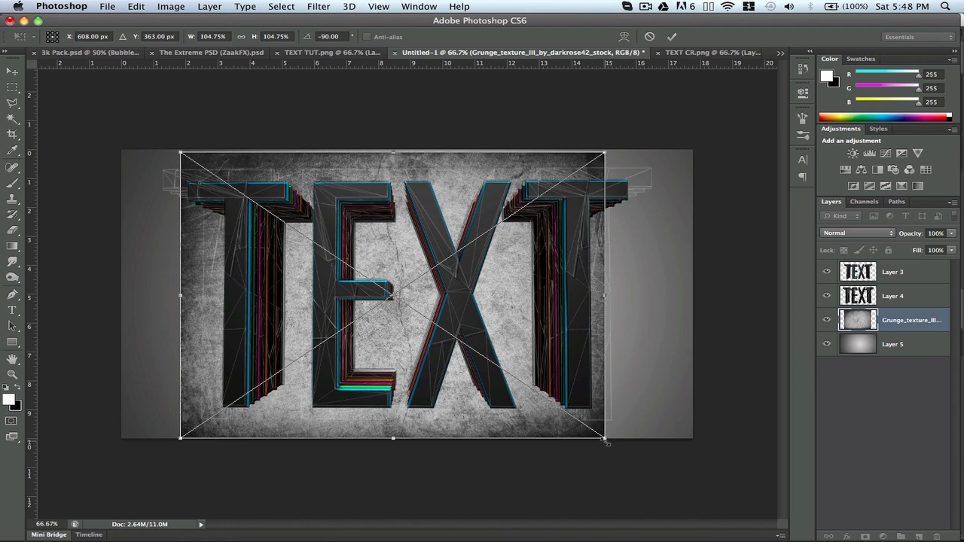
drag(607, 443, 633, 449)
key(Return)
key(g)
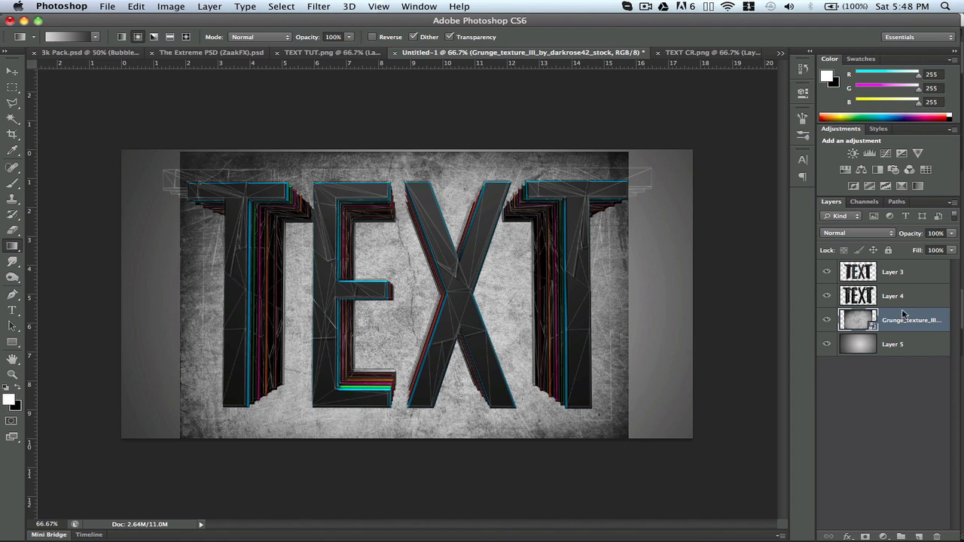
Move the grunge texture layer above Layer 3, clip it to that layer, and set its blend mode to Overlay
drag(934, 321, 904, 274)
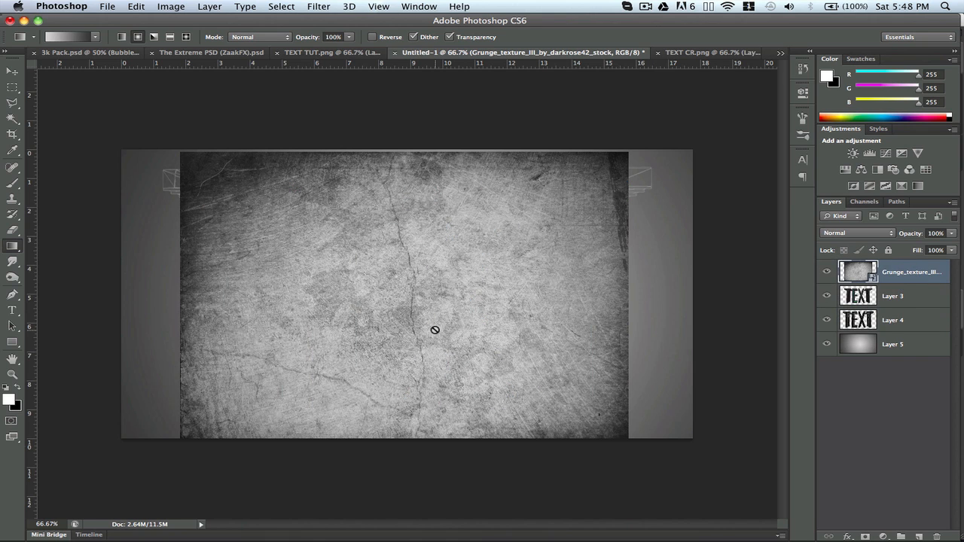
alt+click(909, 280)
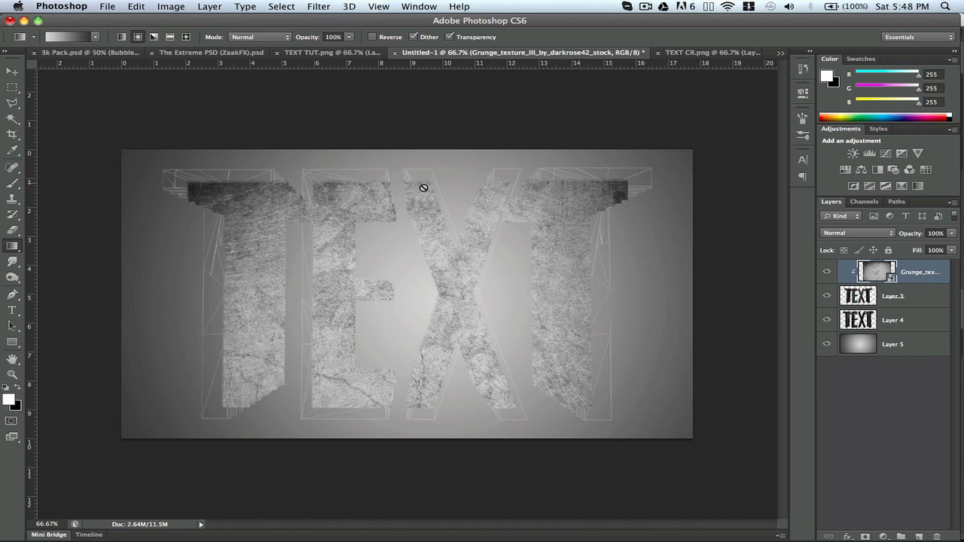
click(872, 235)
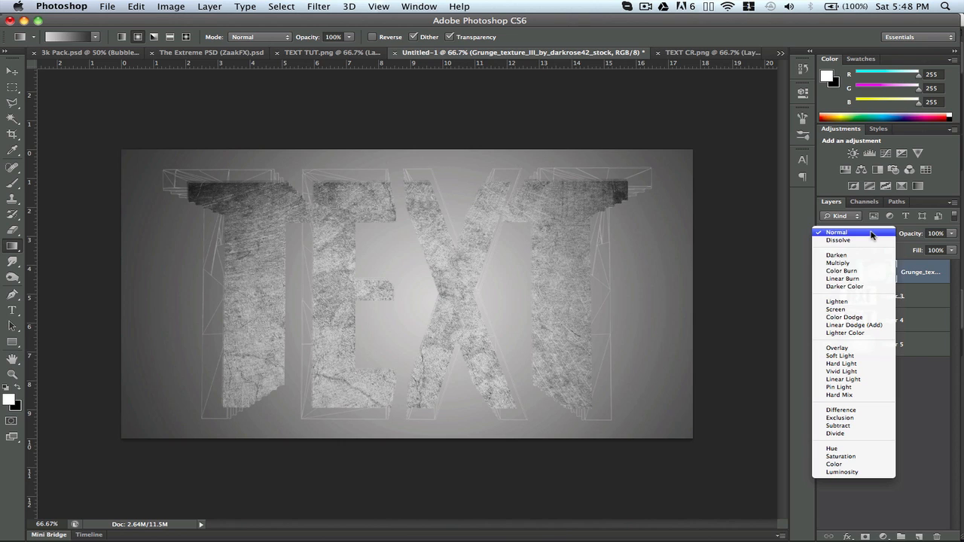
click(867, 348)
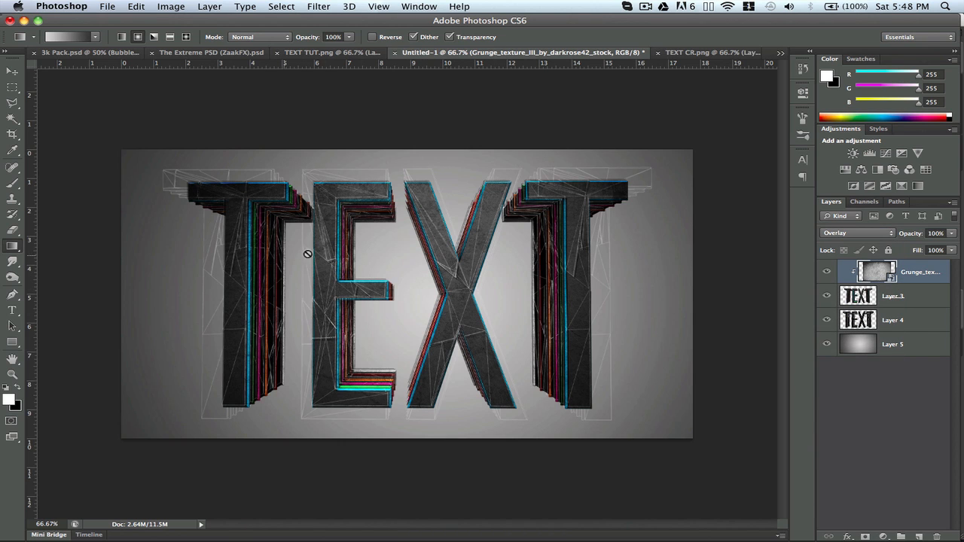
Compare the lettering with and without the grunge texture by toggling that layer's visibility
click(827, 273)
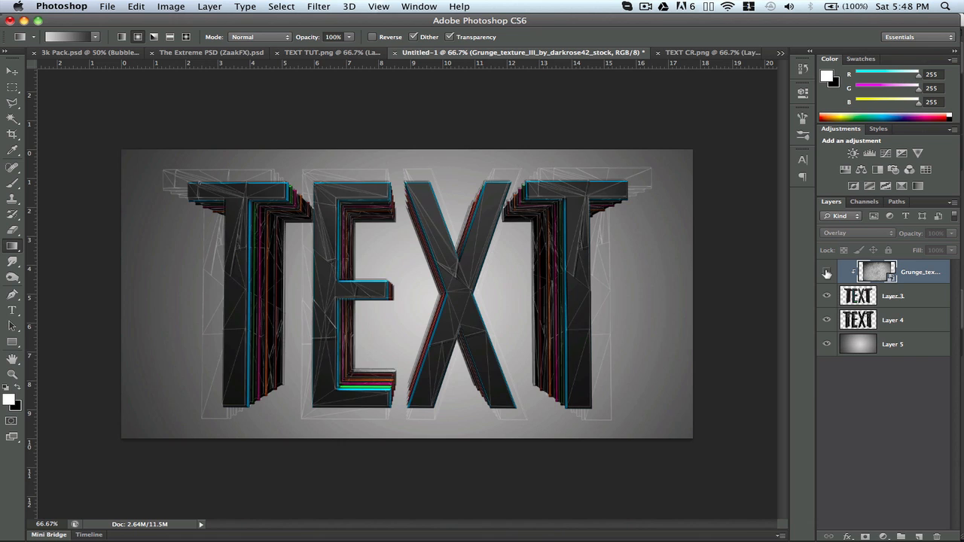
click(827, 273)
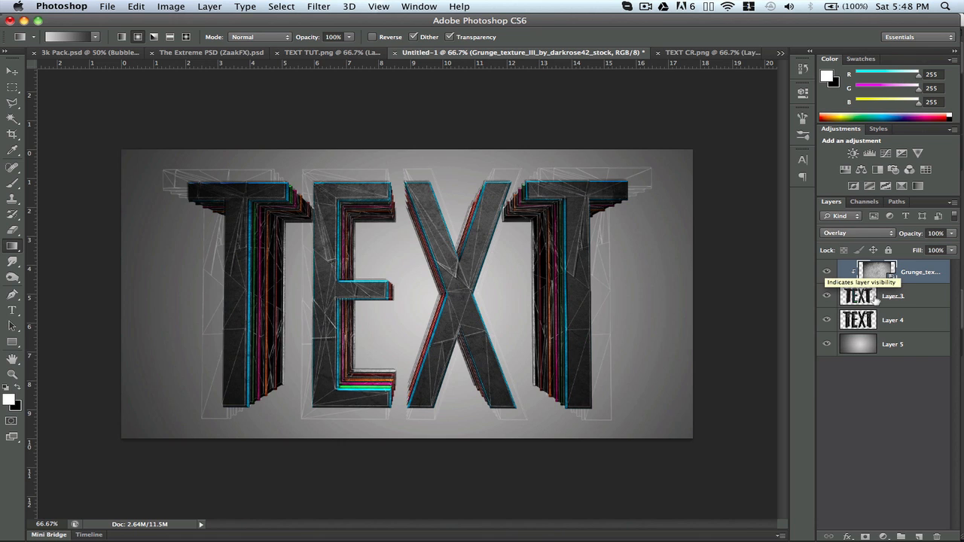
click(826, 275)
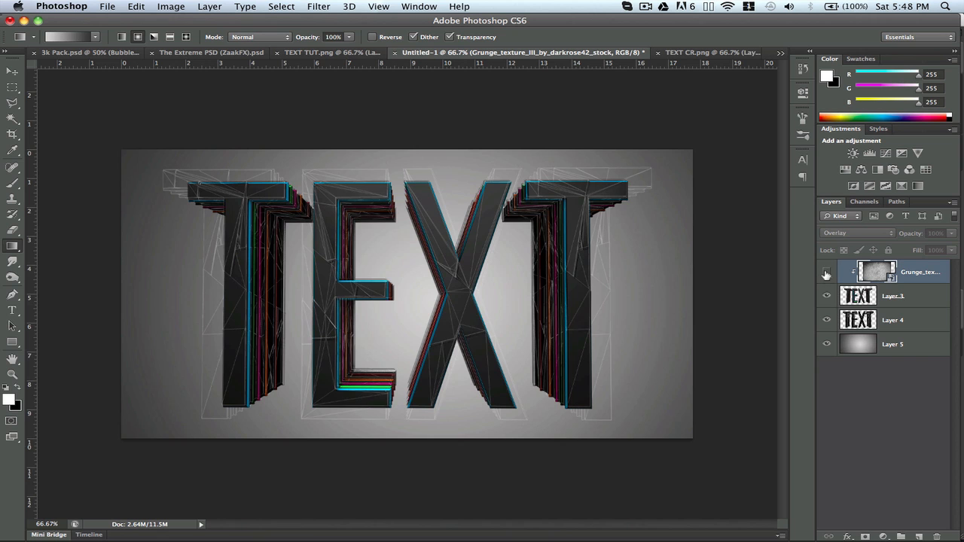
click(827, 274)
click(826, 274)
click(828, 274)
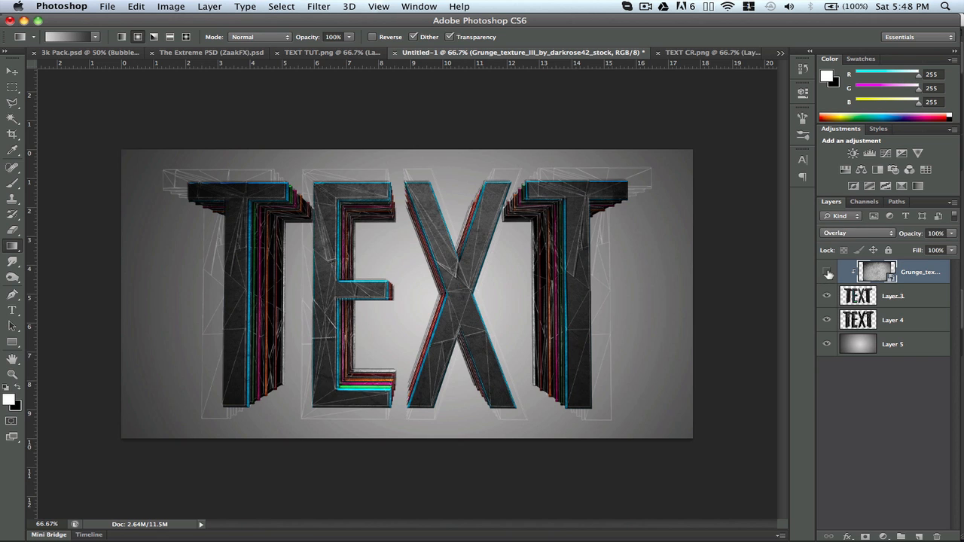
click(827, 274)
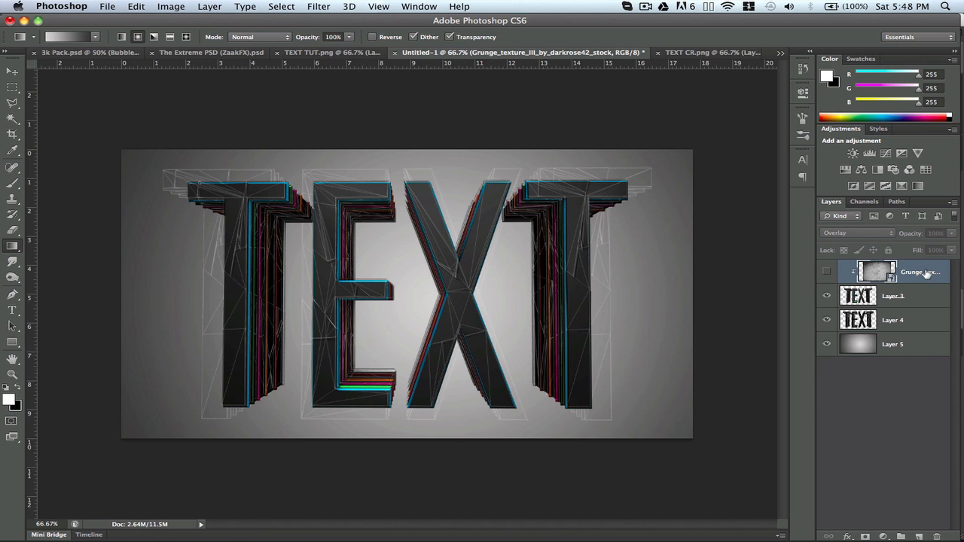
Show the grunge texture layer and lower its opacity to about 62%
click(827, 271)
click(954, 233)
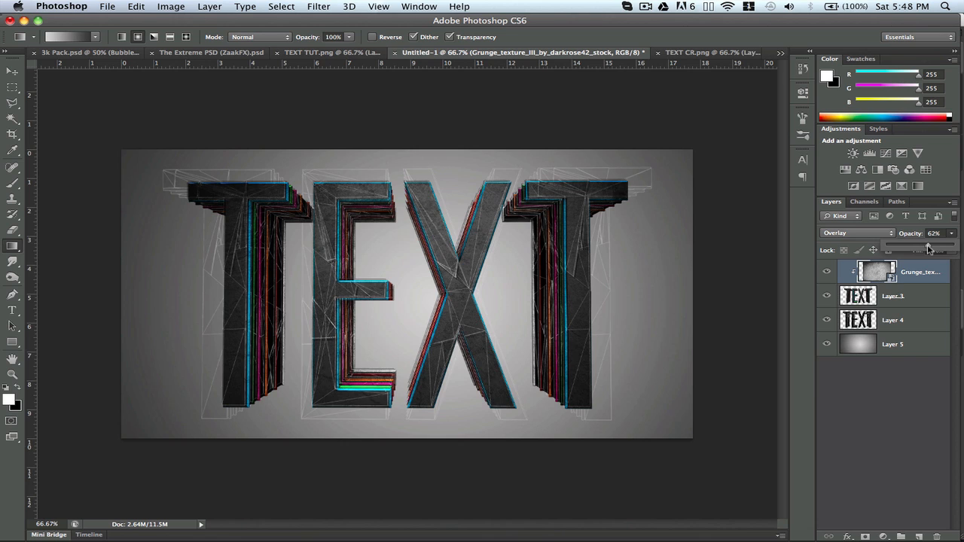
click(913, 302)
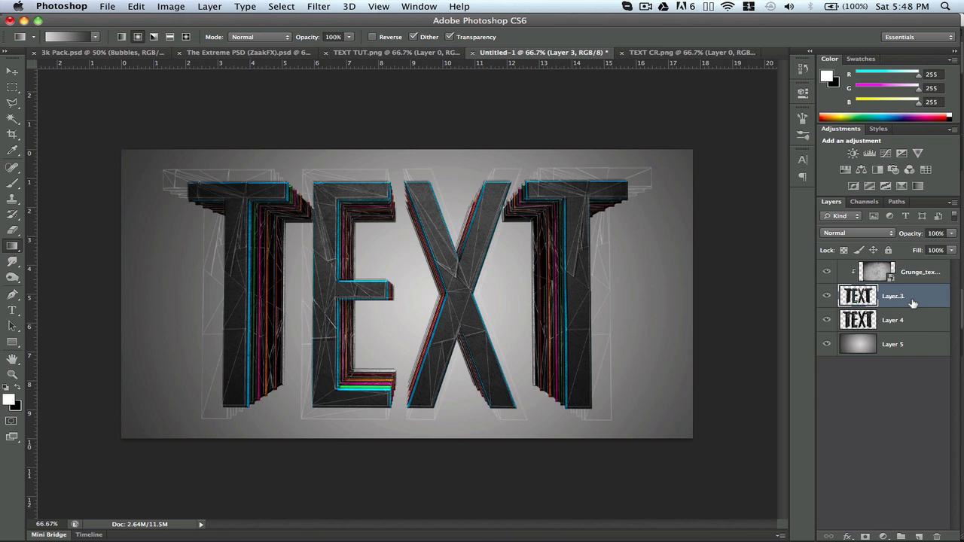
Add a Gradient Overlay to Layer 3 with Overlay blend mode, 62% opacity and a -90° angle
double_click(933, 302)
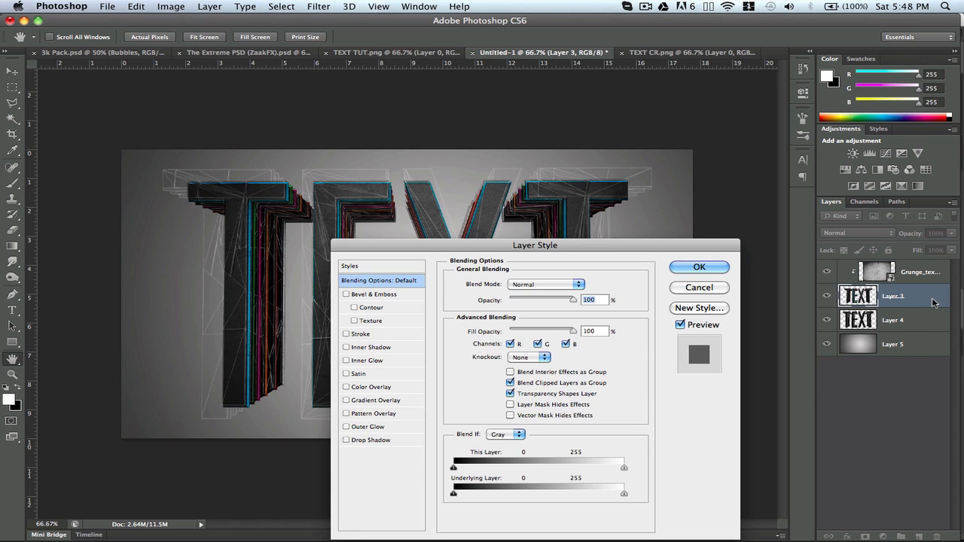
click(369, 400)
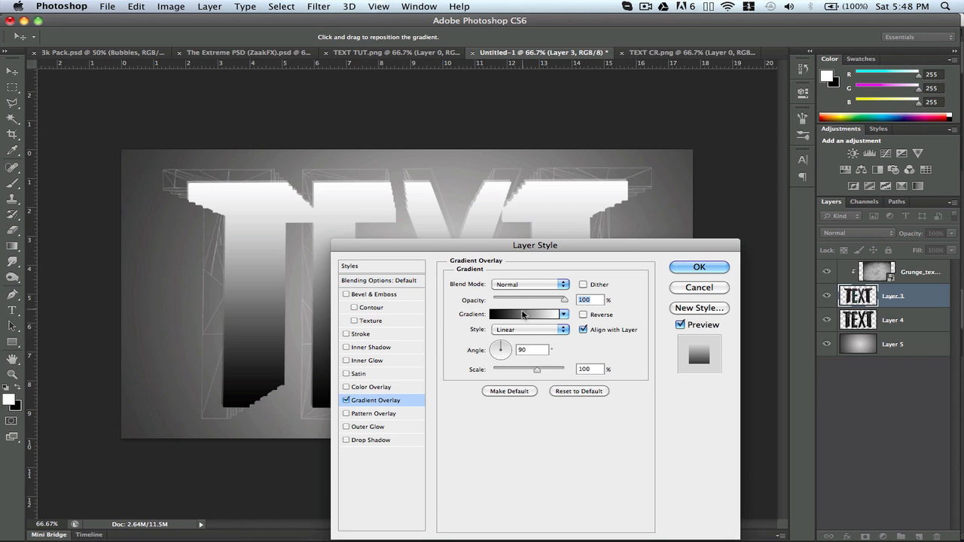
click(519, 285)
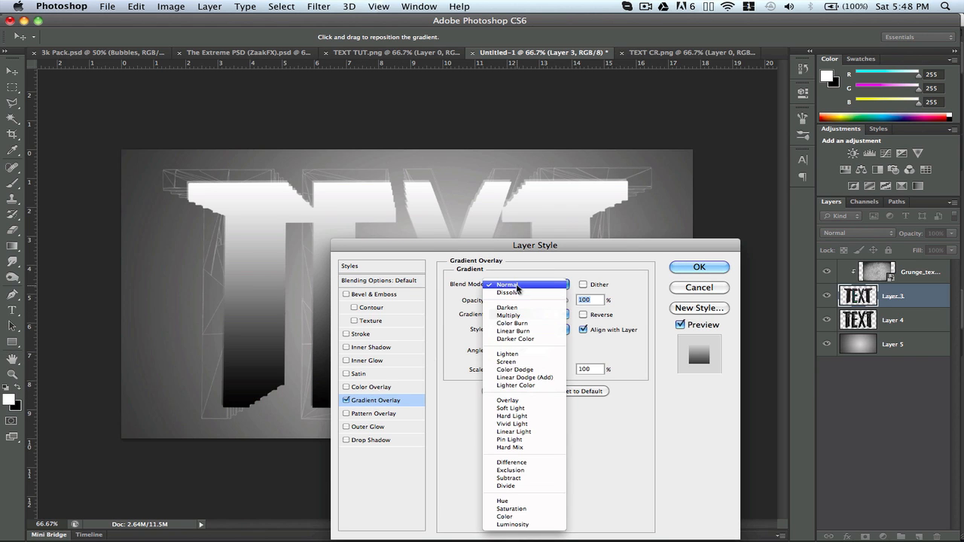
click(511, 401)
drag(592, 254, 727, 165)
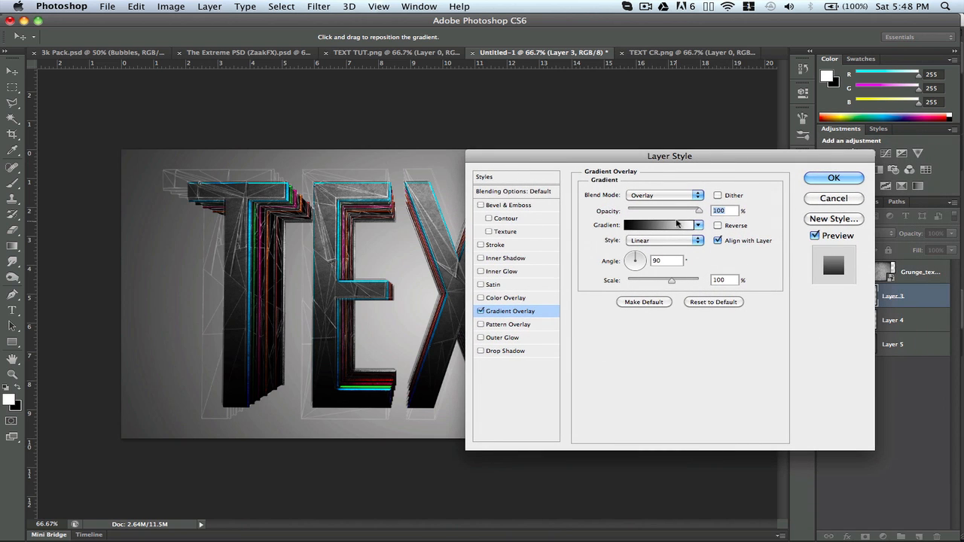
click(636, 271)
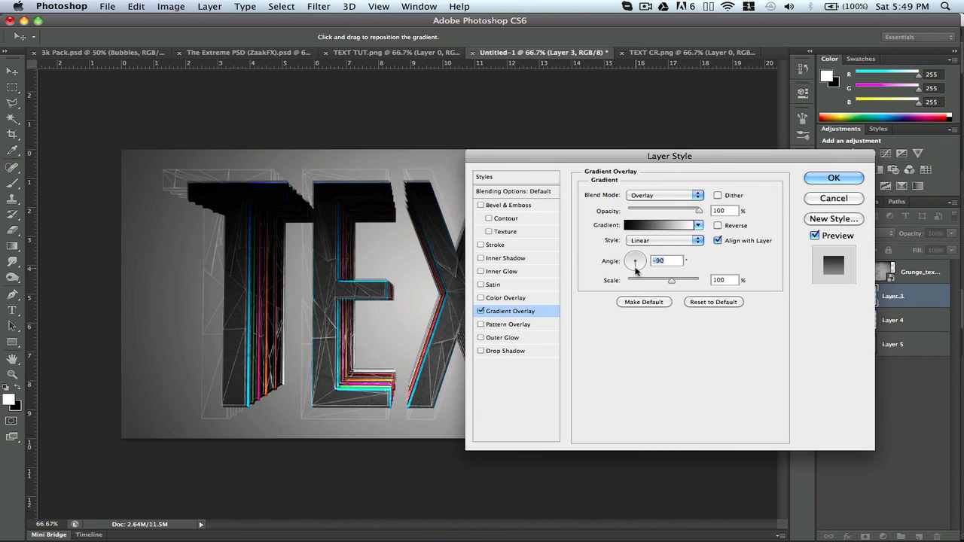
click(662, 209)
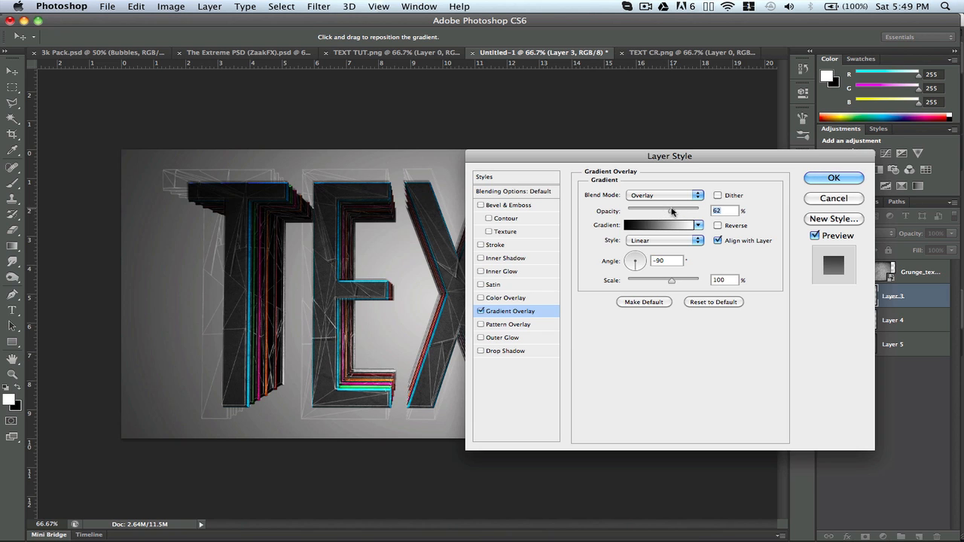
click(828, 178)
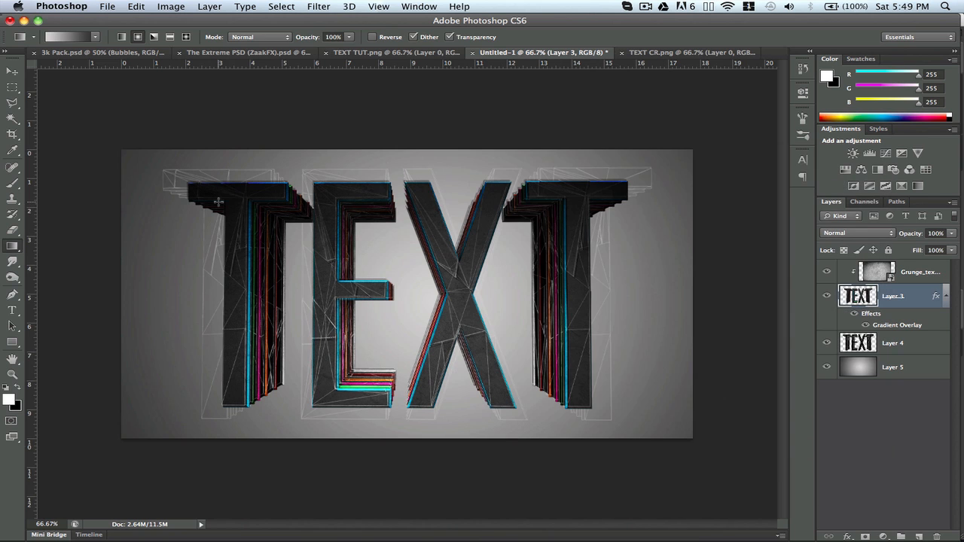
Switch to Finder, search for "flare" by file name, and browse the images in the Flares folder
click(12, 70)
mouse_move(194, 518)
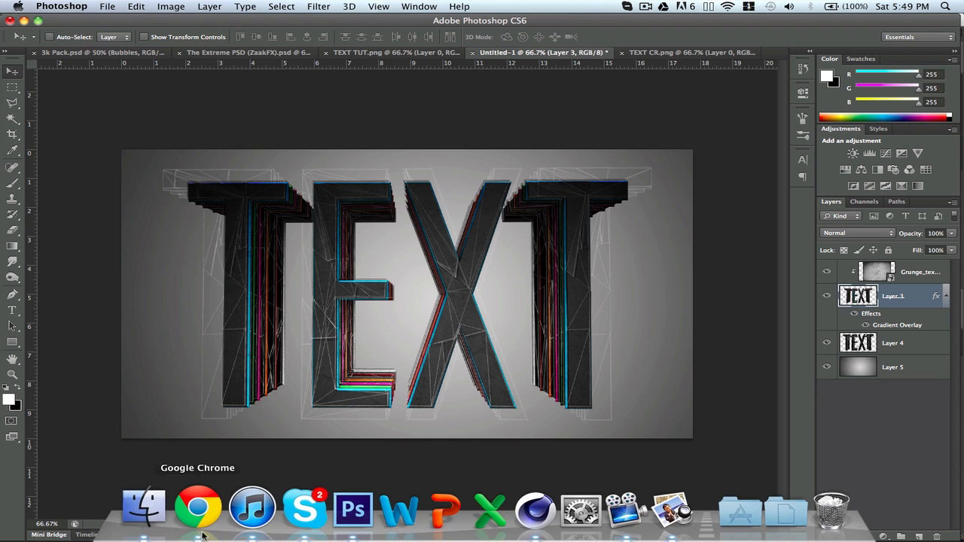
click(154, 518)
click(484, 33)
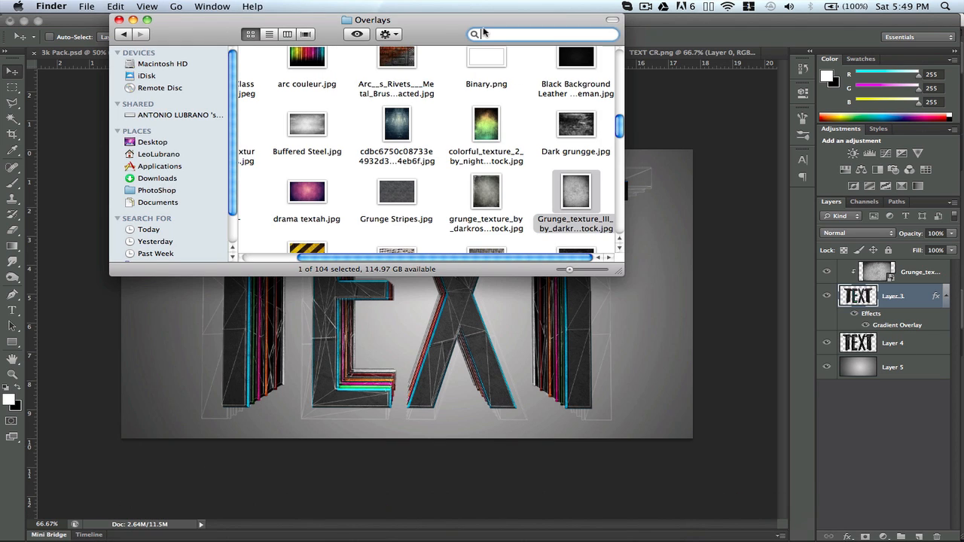
text(flare)
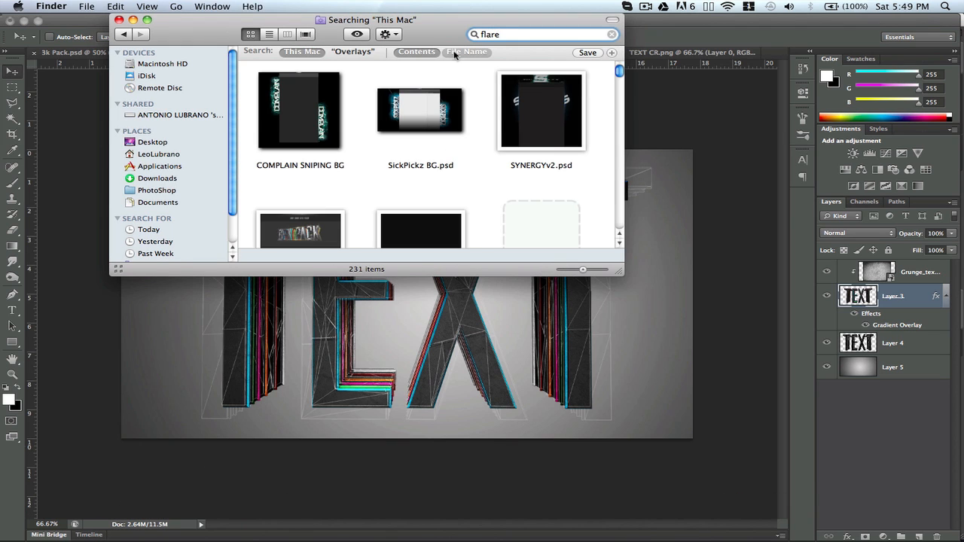
click(455, 53)
double_click(416, 113)
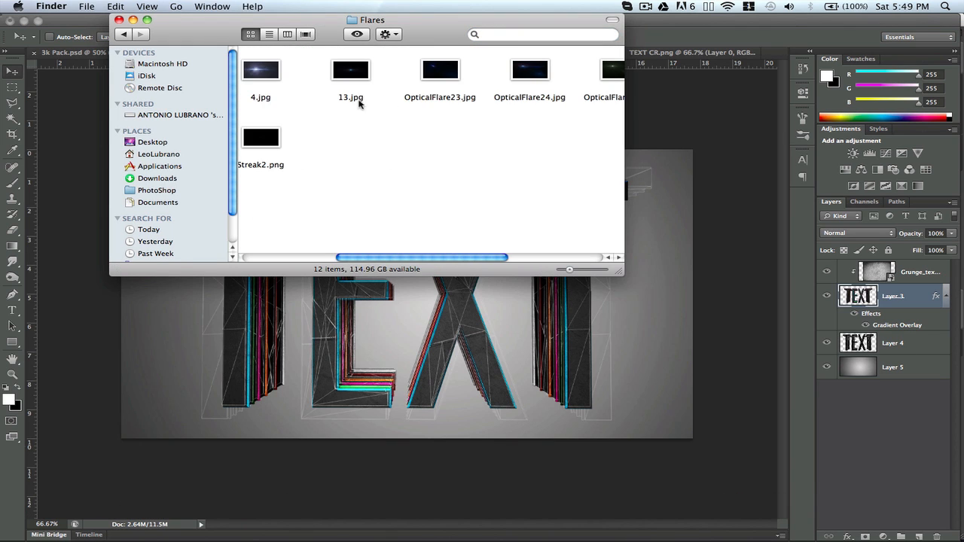
scroll(299, 79, right, 5)
scroll(297, 80, left, 10)
Place 2.jpg into the Photoshop composition as the topmost layer and clip the grunge texture to Layer 3 again
drag(276, 76, 394, 513)
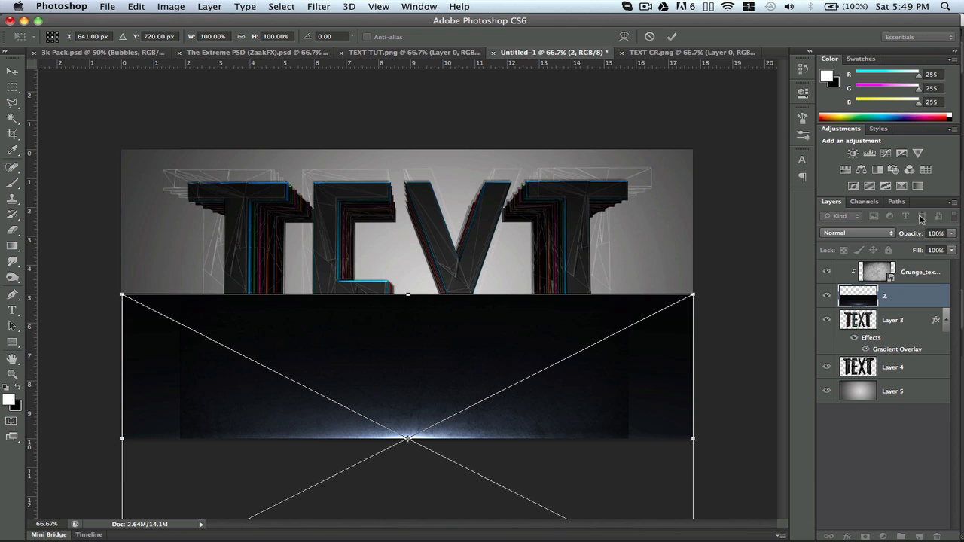
key(Return)
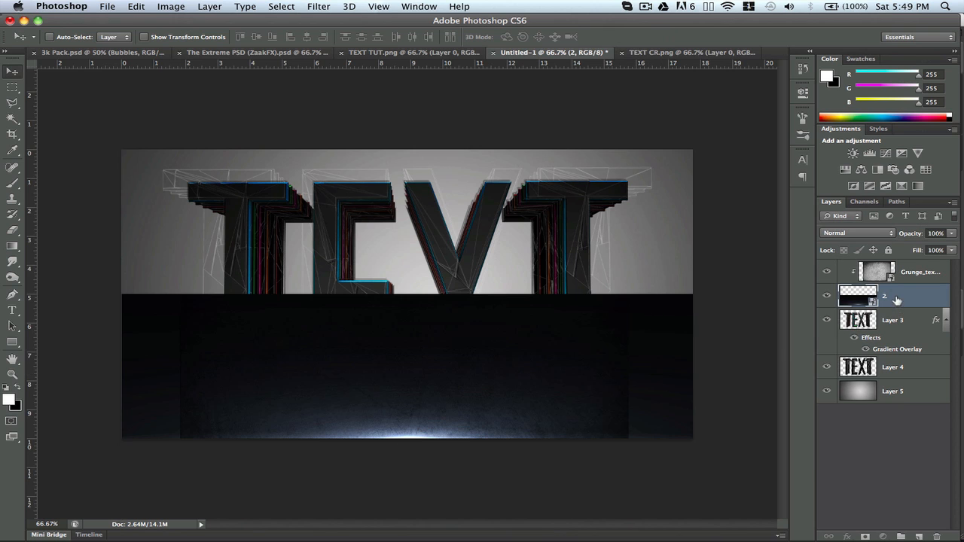
drag(896, 298, 901, 265)
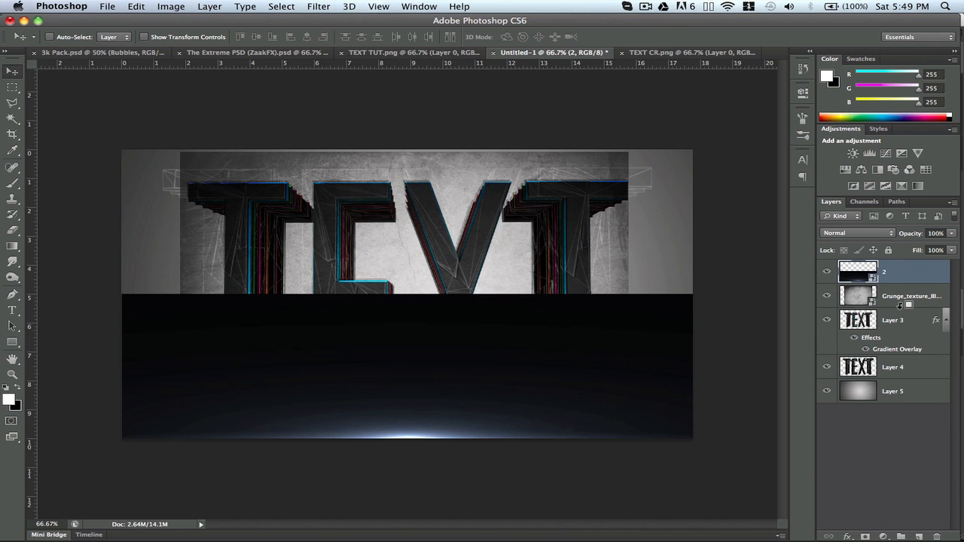
alt+click(898, 304)
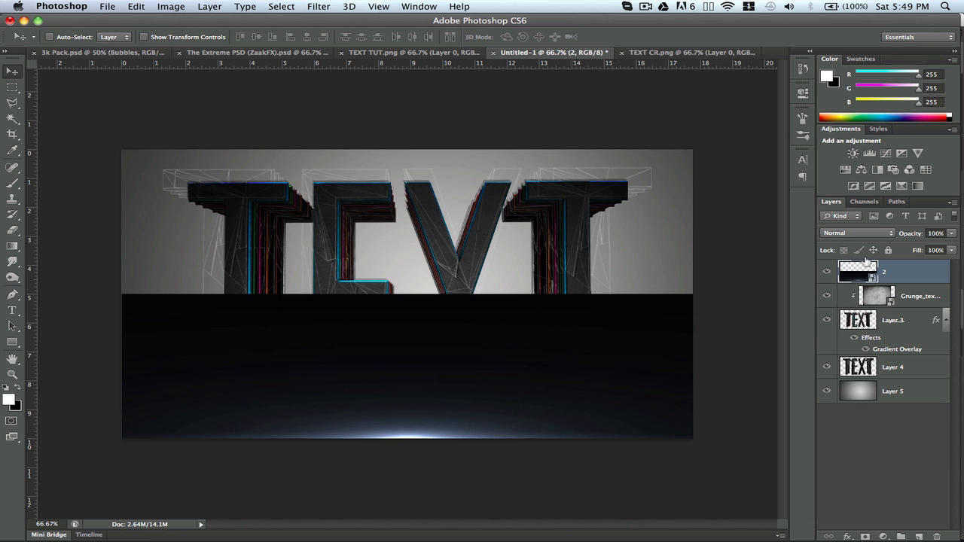
Set the flare layer's blend mode to Screen and move it up so the light streak sits along the letters' base
click(847, 234)
click(844, 310)
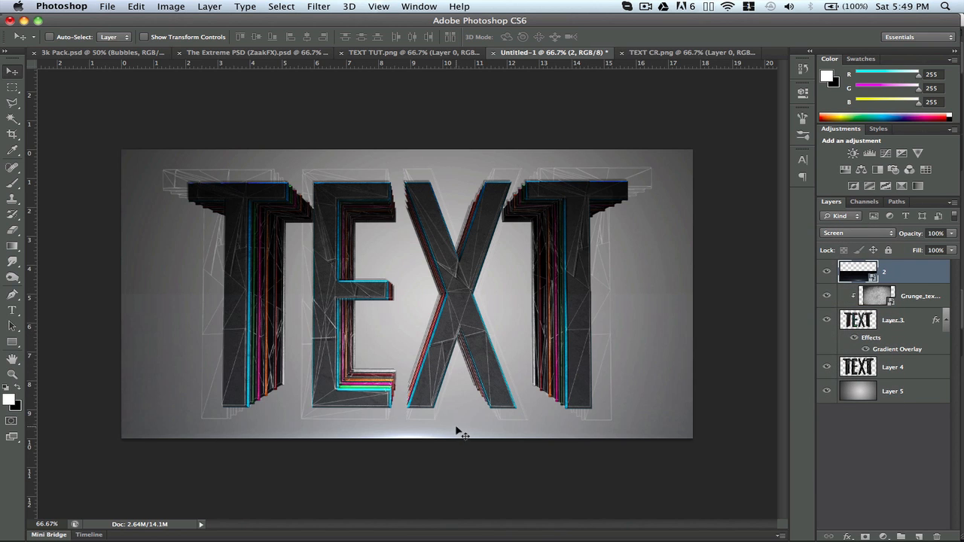
drag(457, 433, 457, 428)
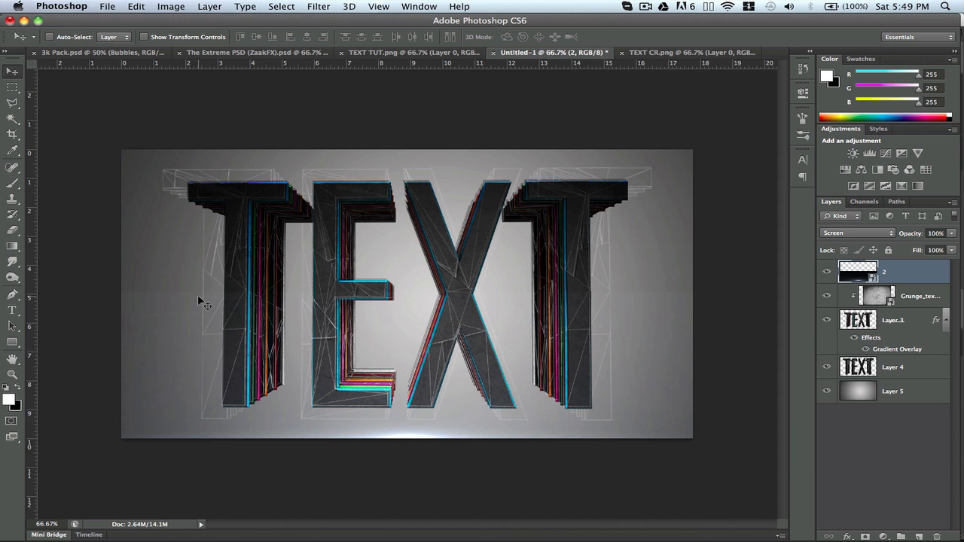
click(824, 276)
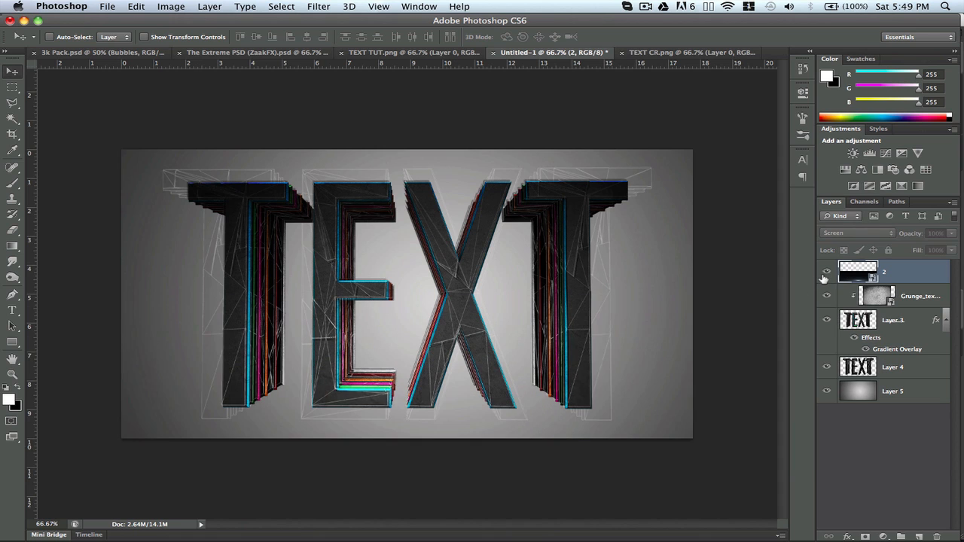
click(824, 275)
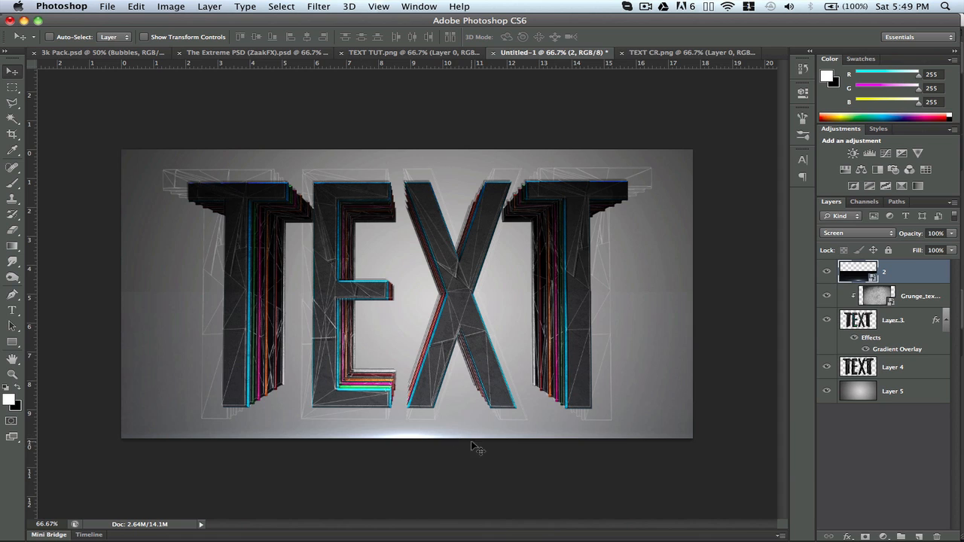
drag(471, 441, 473, 417)
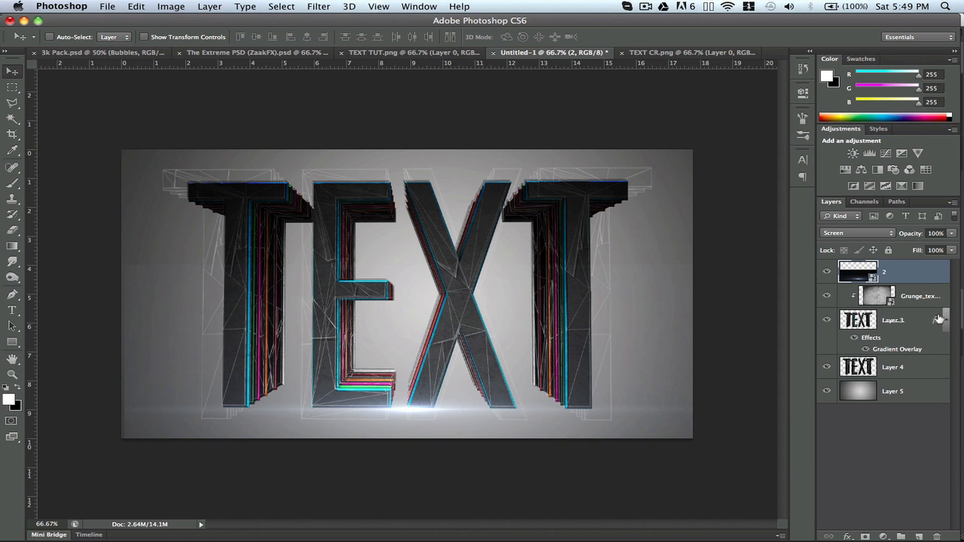
Compare Layer 3 with and without its Gradient Overlay, dismissing the incoming call, and keep the effect enabled
double_click(917, 323)
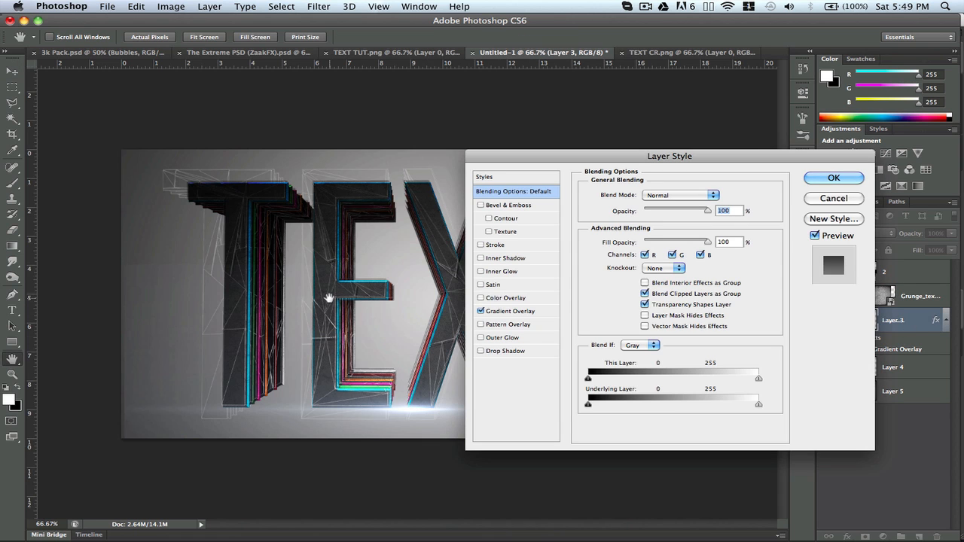
click(518, 311)
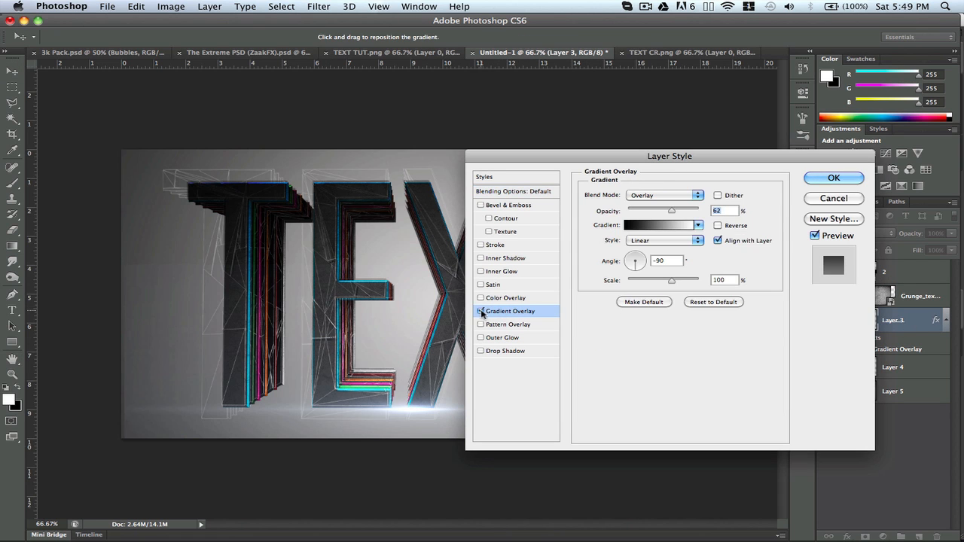
click(481, 311)
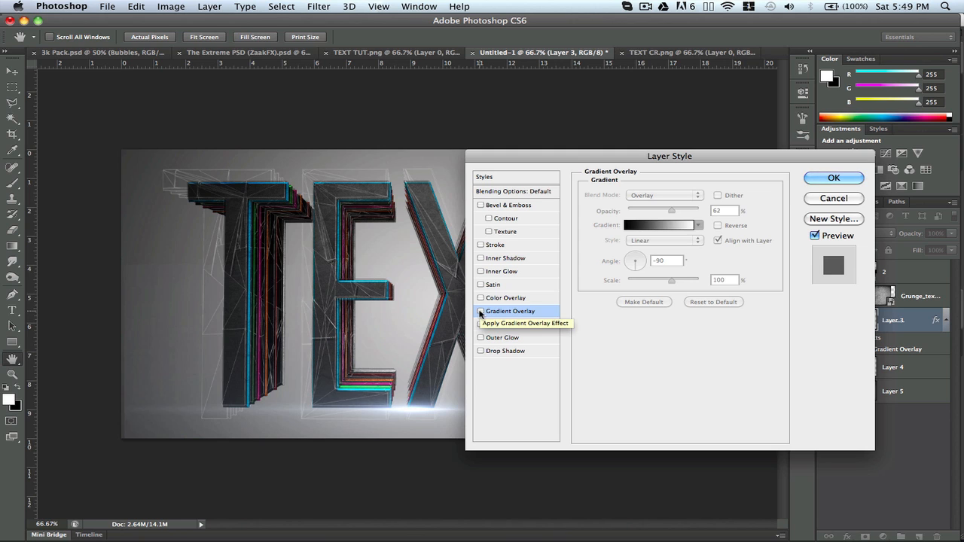
click(480, 311)
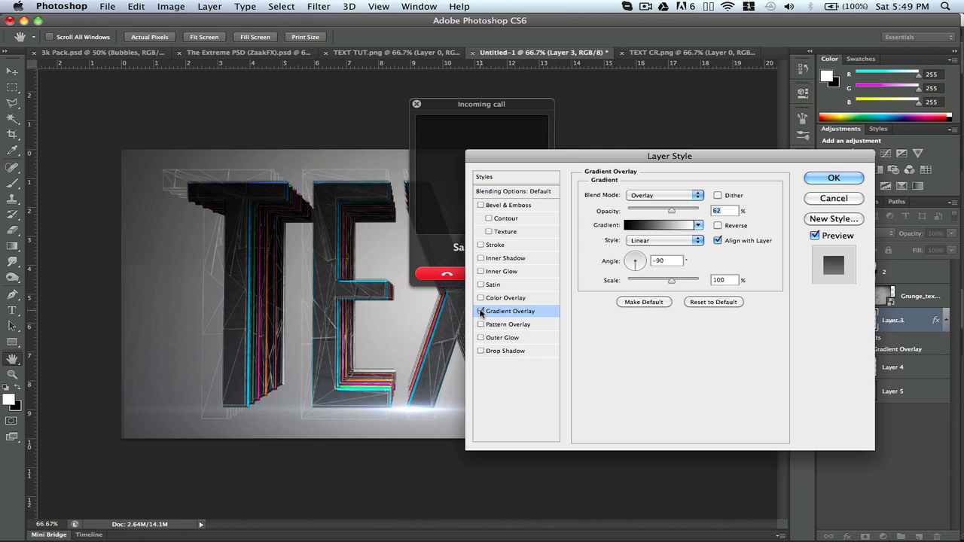
click(446, 273)
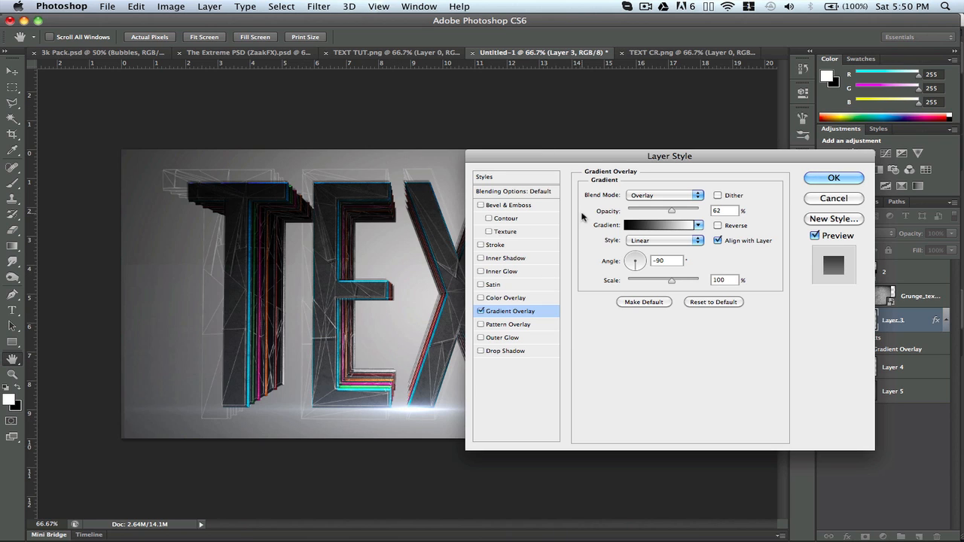
click(834, 178)
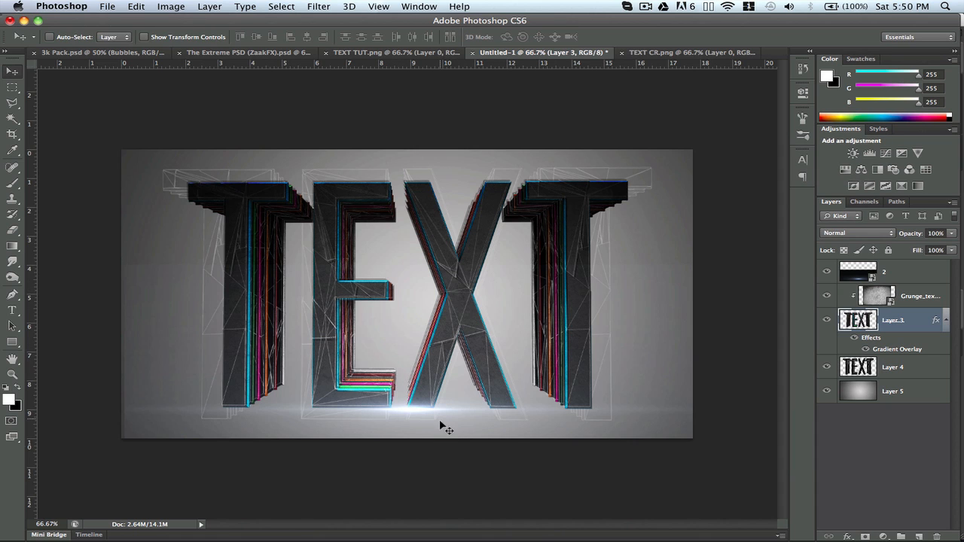
drag(443, 417, 437, 417)
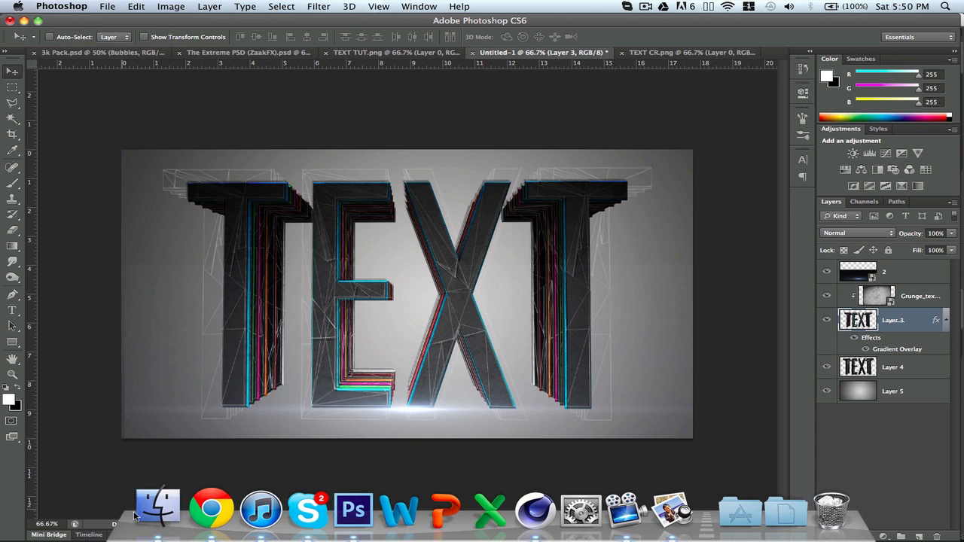
click(168, 512)
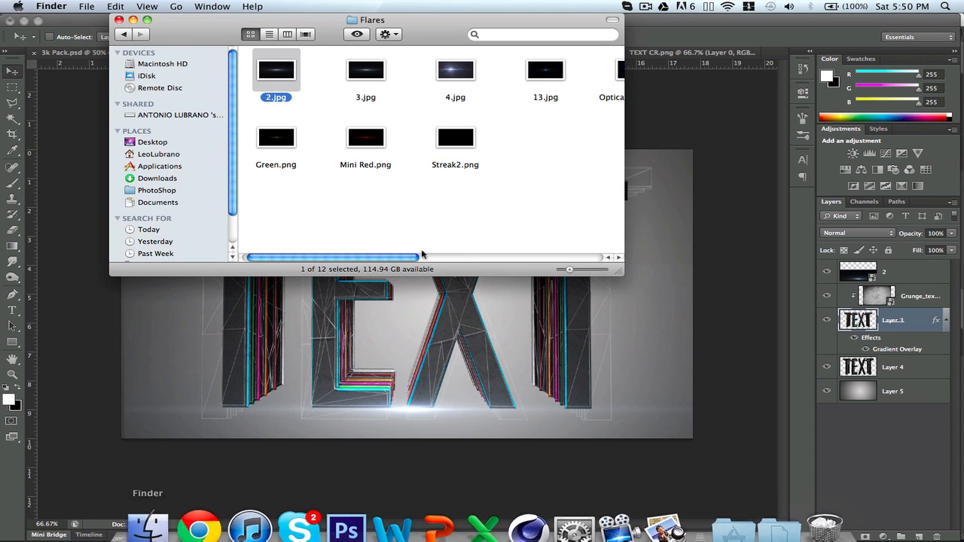
click(495, 34)
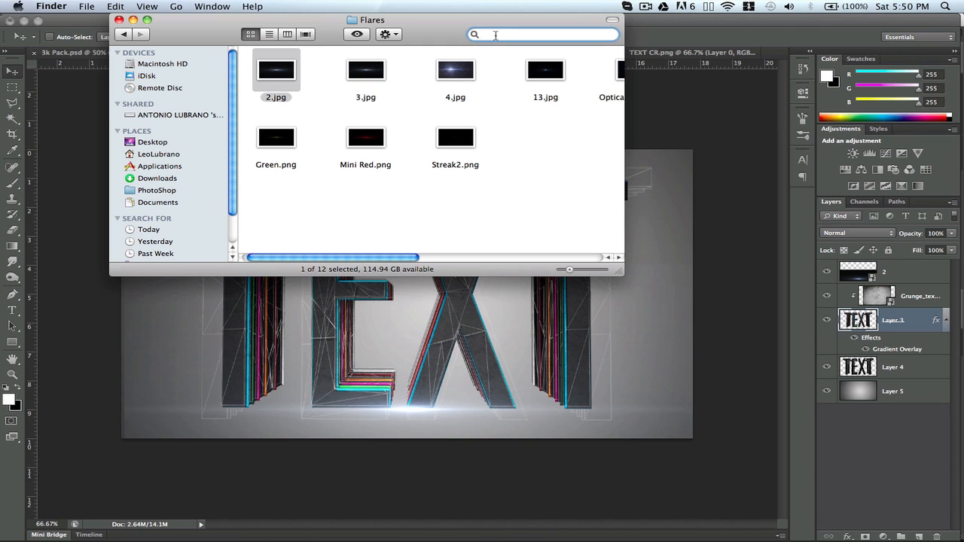
click(118, 20)
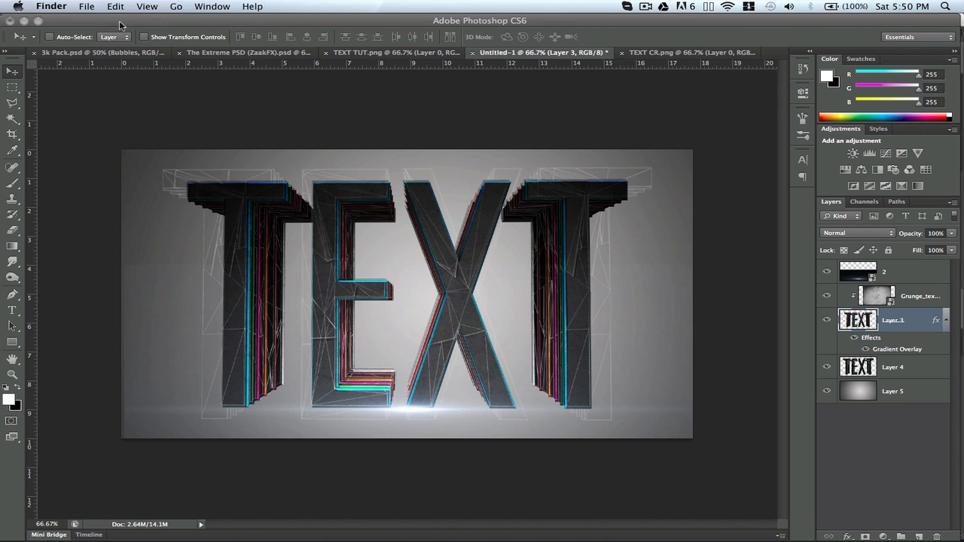
click(168, 26)
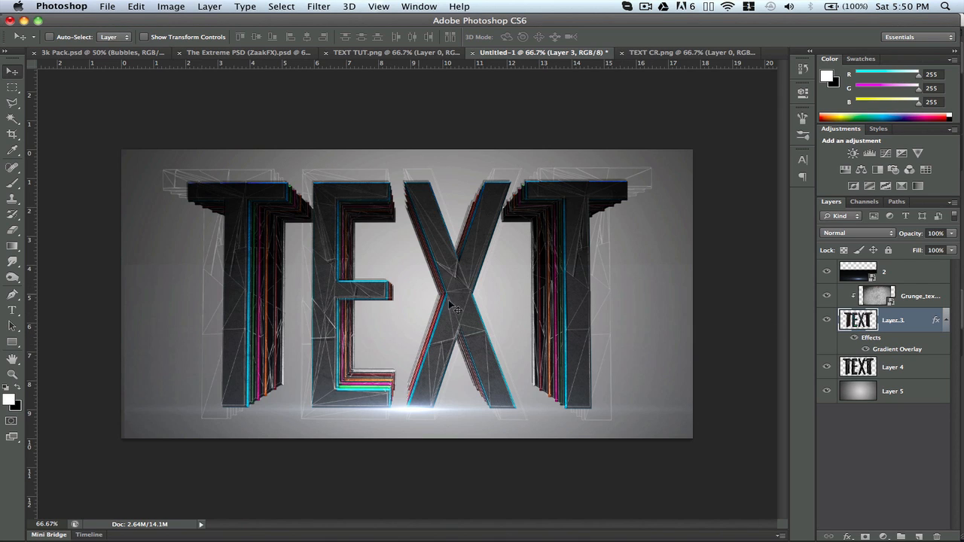
click(912, 275)
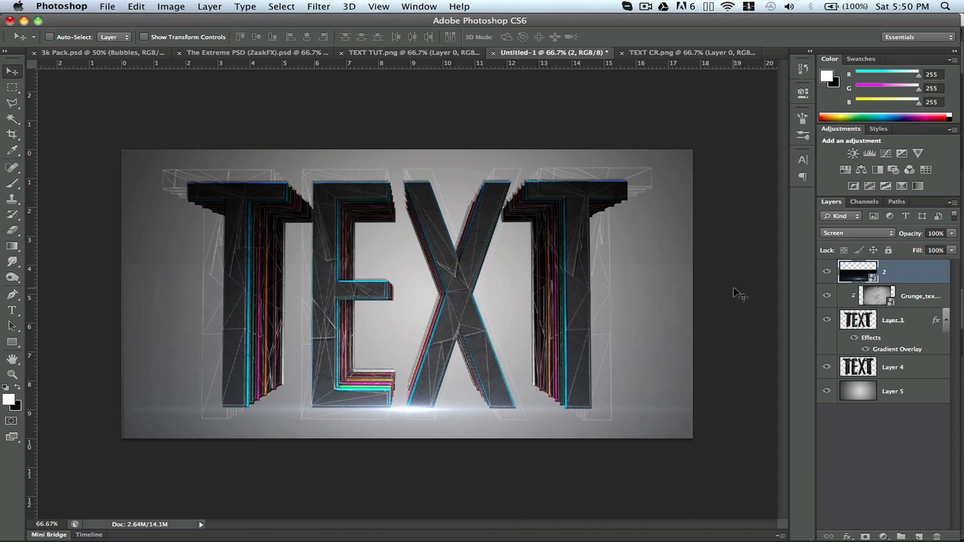
Add a Drop Shadow to Layer 3 with a distance of 0 px and a size of 8 px
double_click(917, 323)
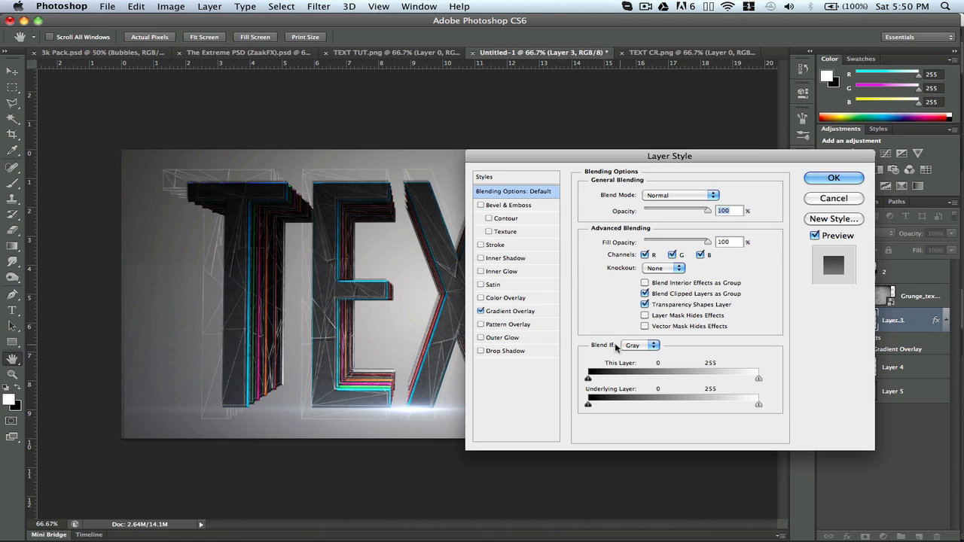
click(500, 351)
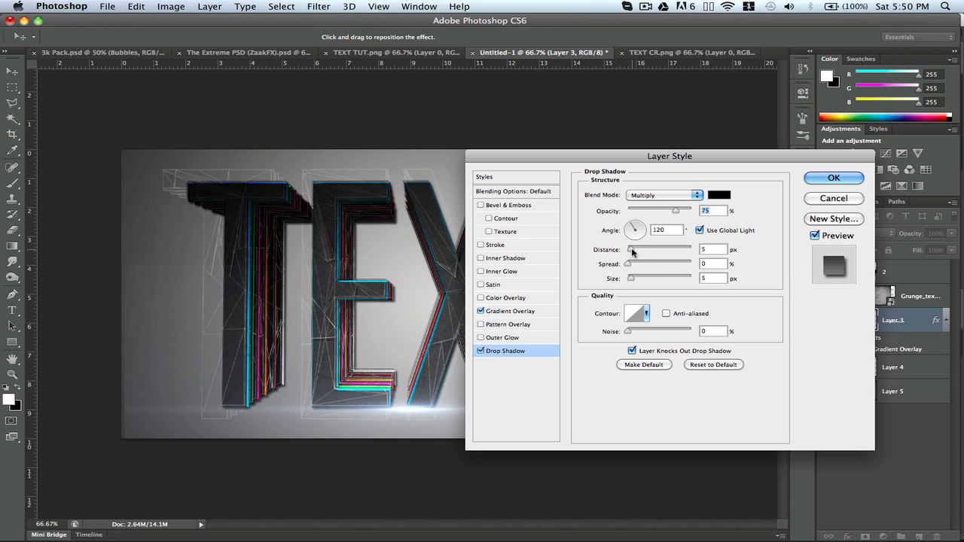
drag(631, 250, 616, 253)
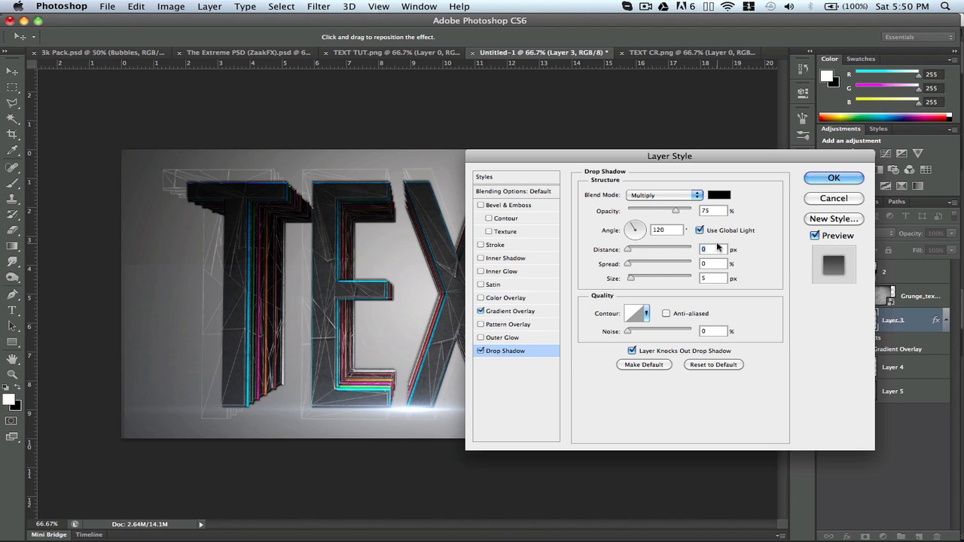
click(718, 279)
key(Up)
key(Up)
key(Up)
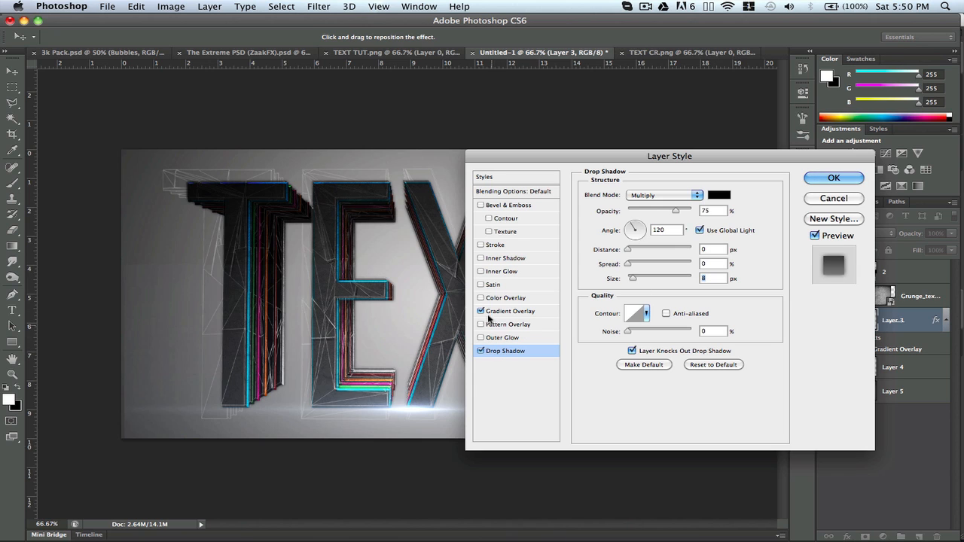
Add an Inner Glow in black (000000) to Layer 3, leaving Inner Shadow off, and apply the layer style
click(497, 260)
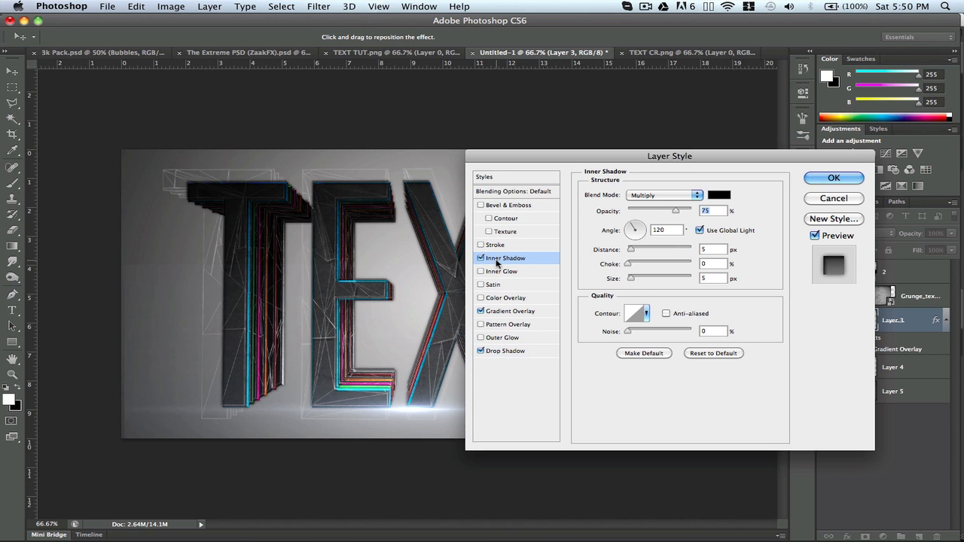
click(480, 258)
click(482, 272)
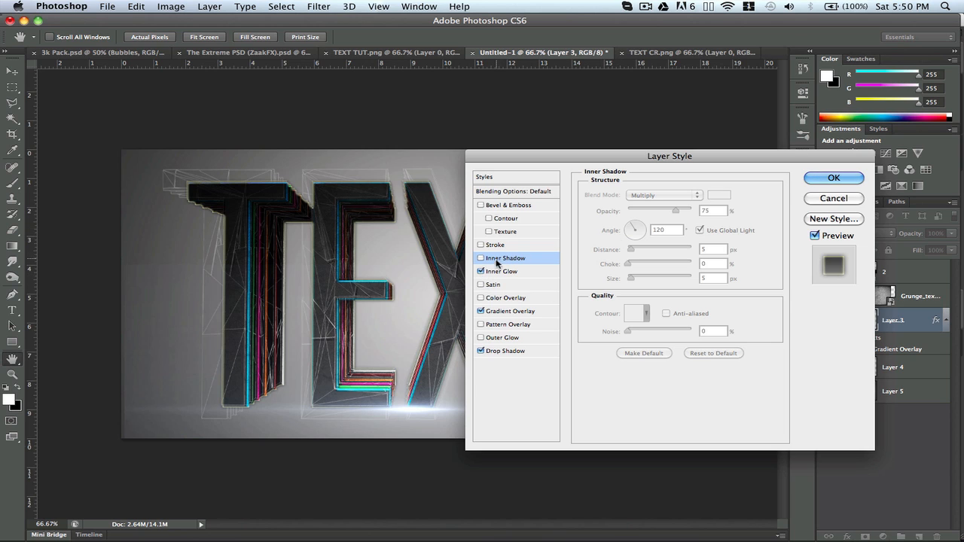
click(497, 272)
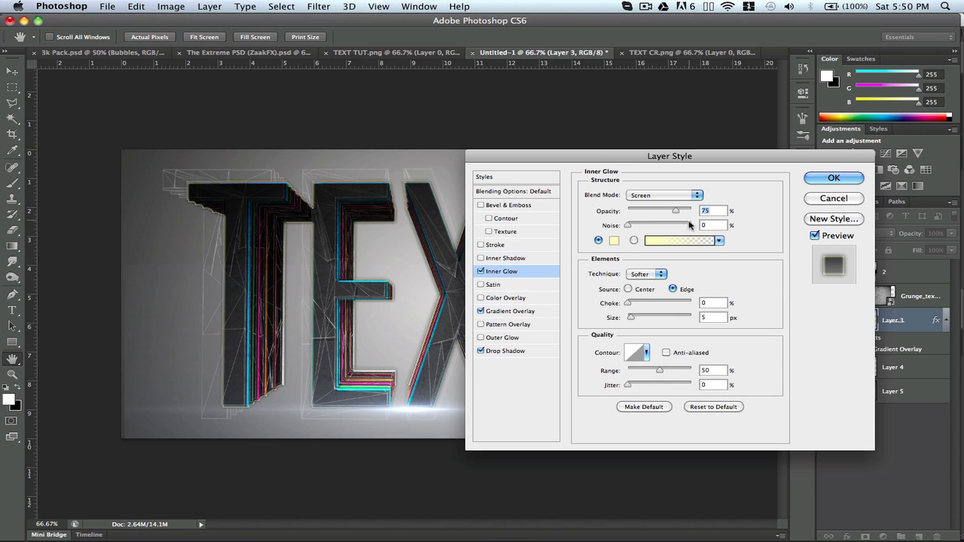
click(614, 241)
drag(590, 326, 655, 472)
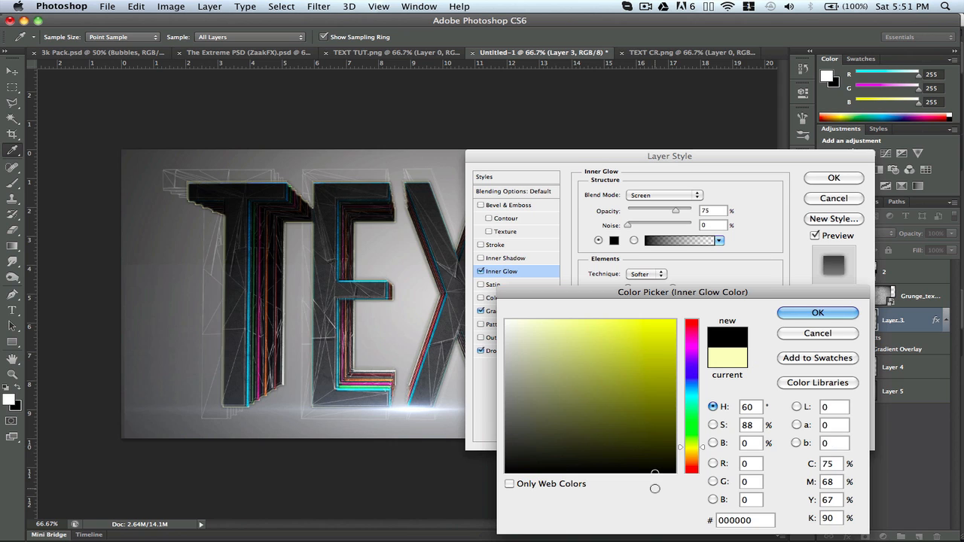
click(831, 315)
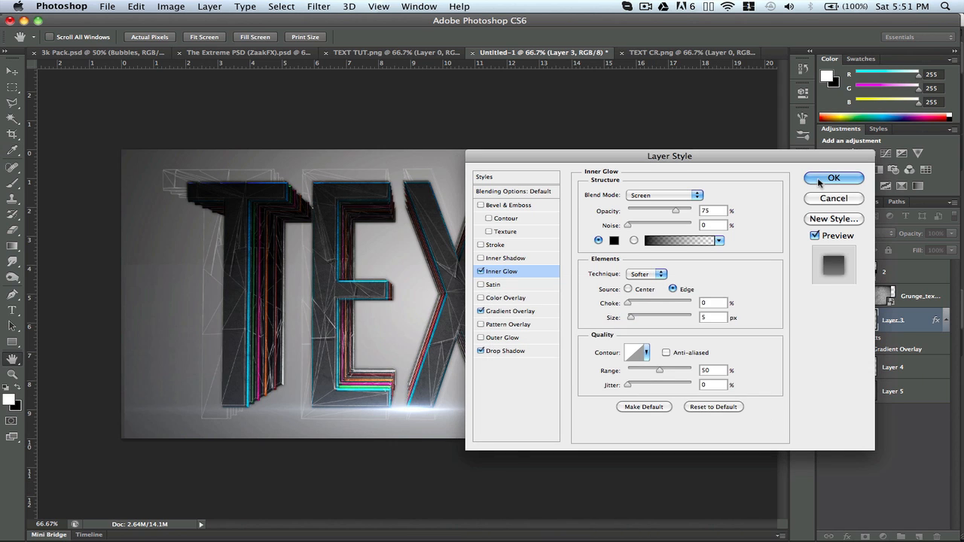
click(820, 181)
Compare Layer 3 with and without all its effects, keeping them enabled
click(853, 338)
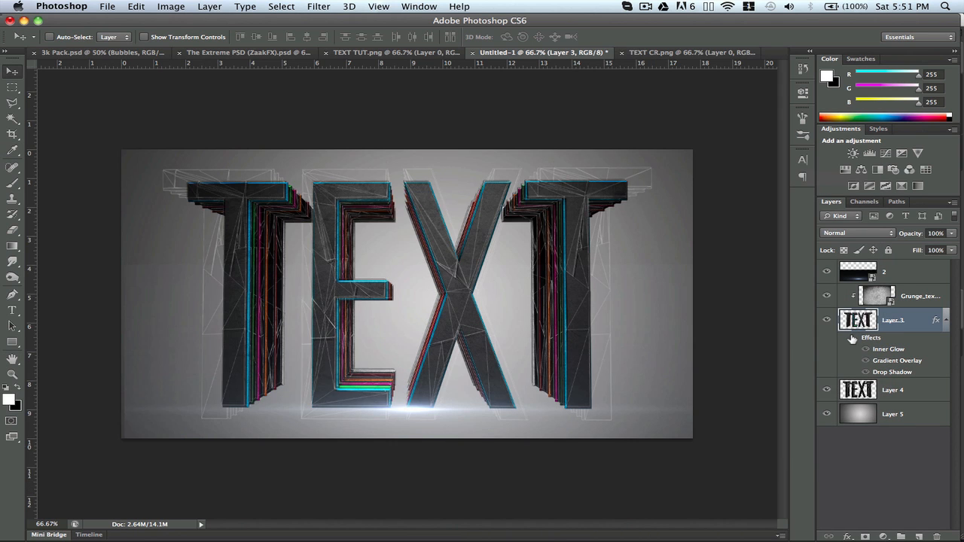
click(852, 339)
click(852, 339)
click(852, 339)
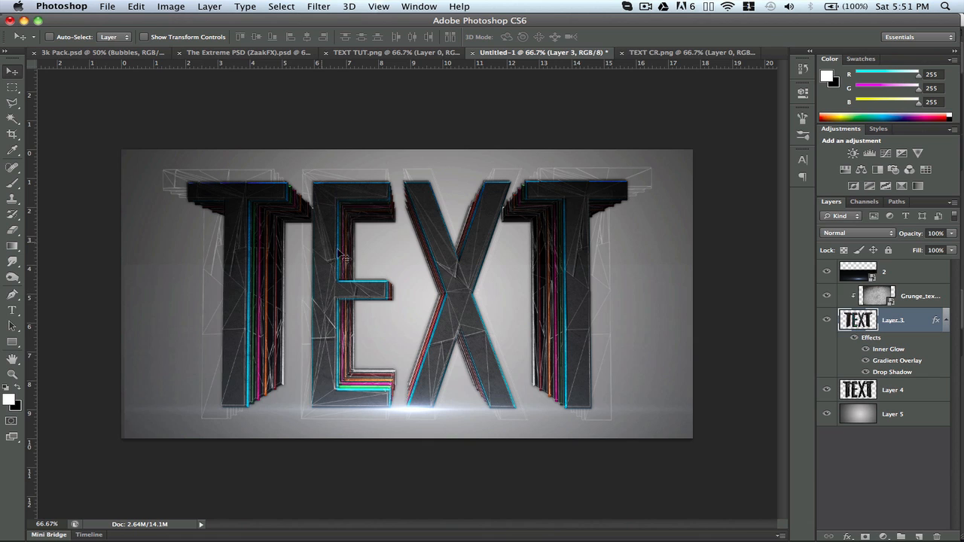
Start erasing on flare layer 2 with the Eraser tool and rasterize its smart object
click(15, 231)
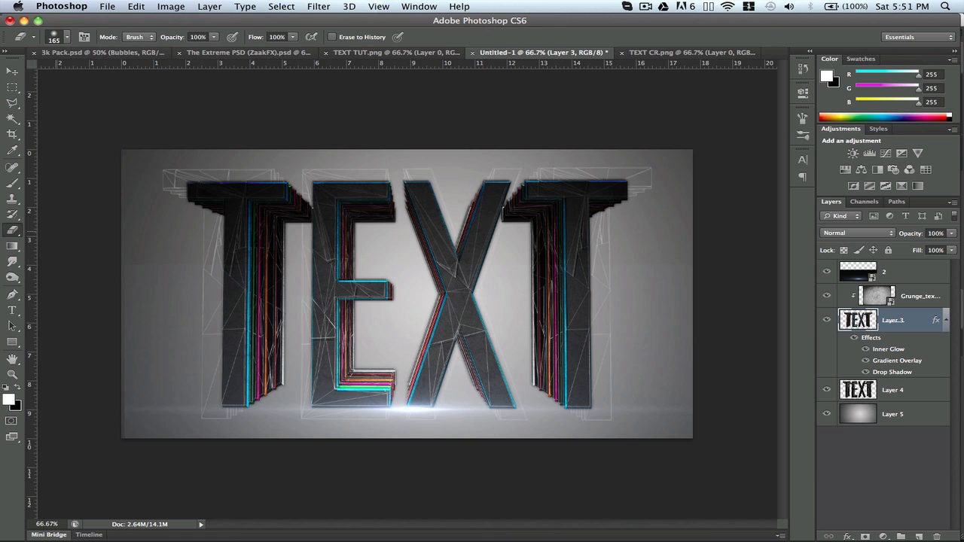
click(896, 270)
click(492, 283)
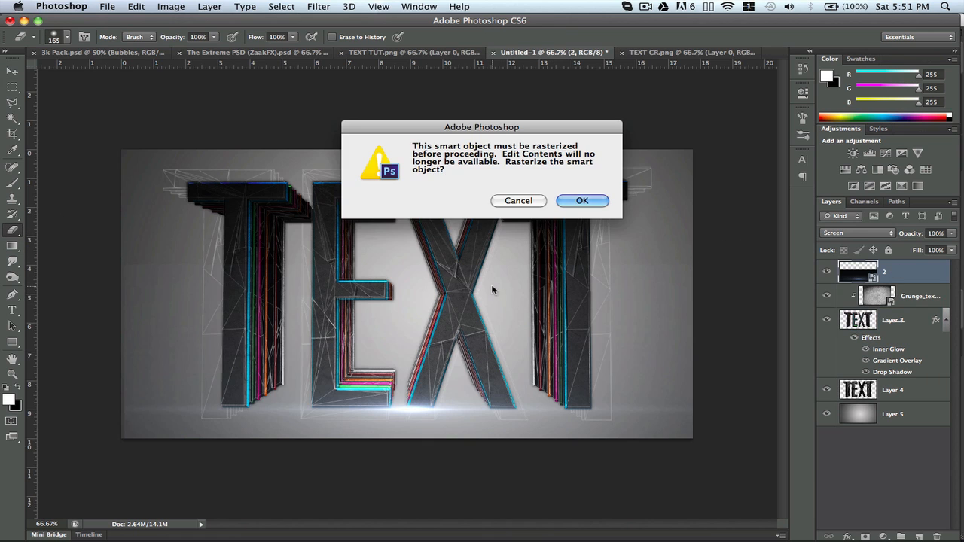
key(Return)
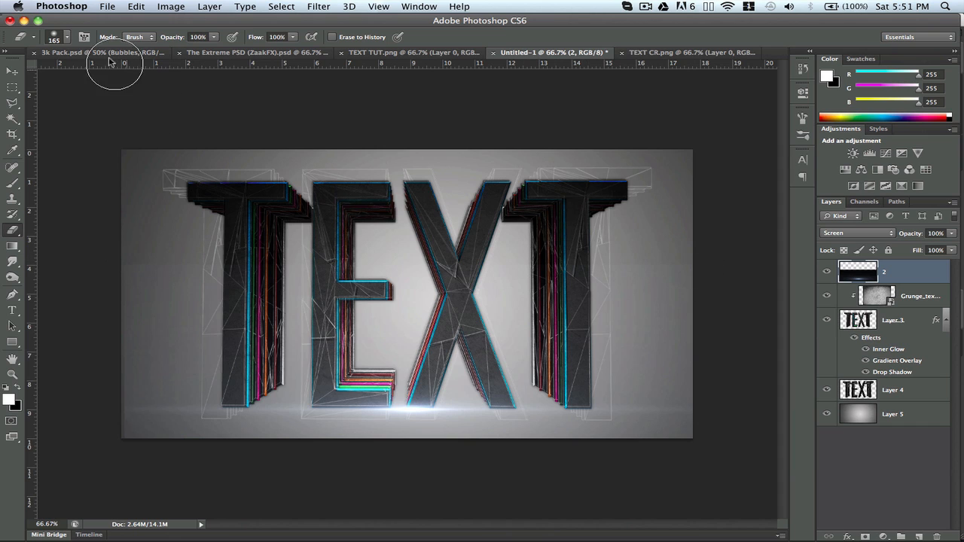
Erase the flare layer's upper edge and its side ends with a soft 489 px eraser at 0% hardness
click(67, 37)
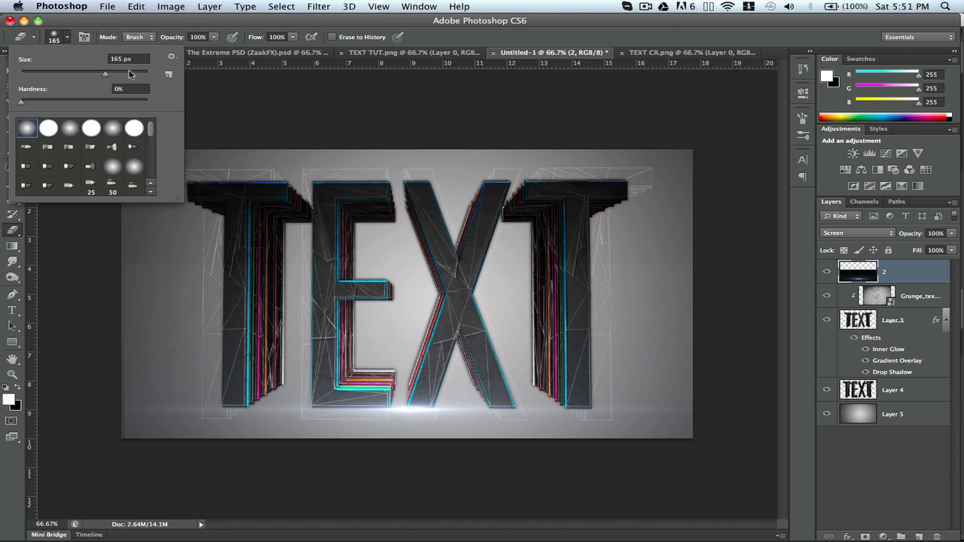
click(130, 73)
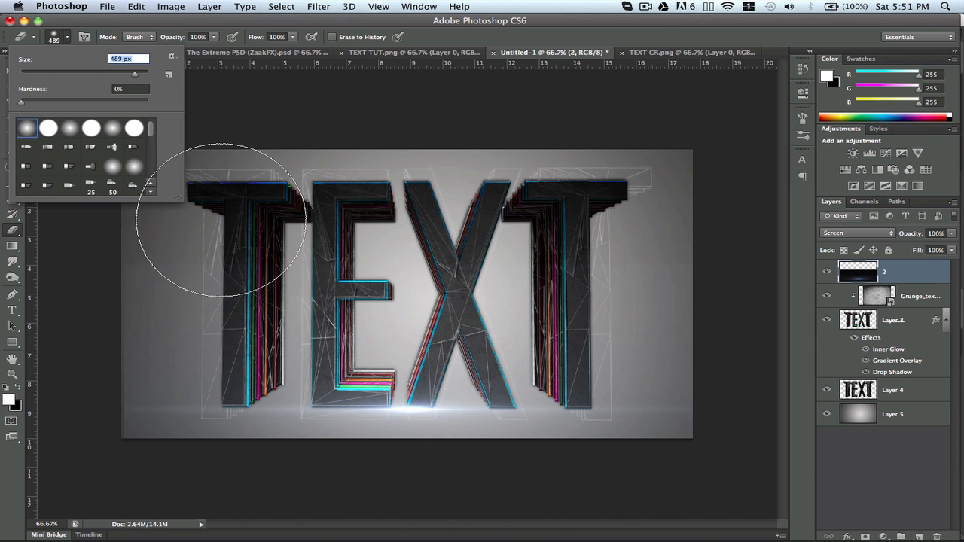
click(291, 107)
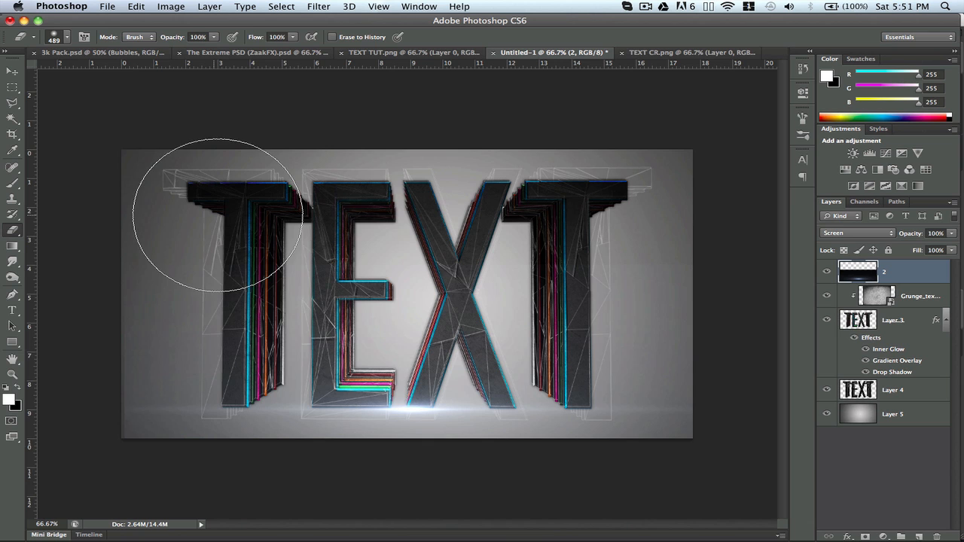
drag(578, 226, 753, 216)
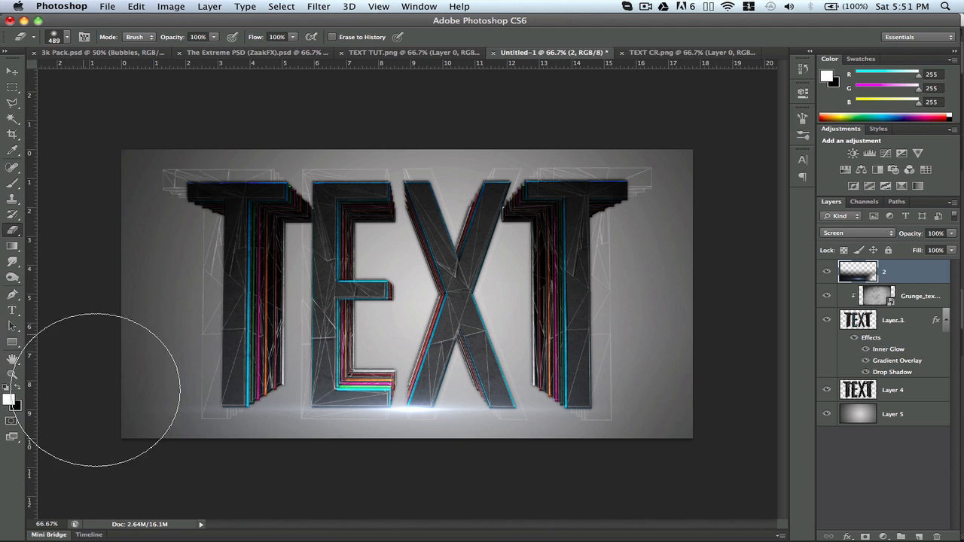
mouse_move(129, 413)
mouse_down()
mouse_move(134, 495)
mouse_move(127, 409)
mouse_up()
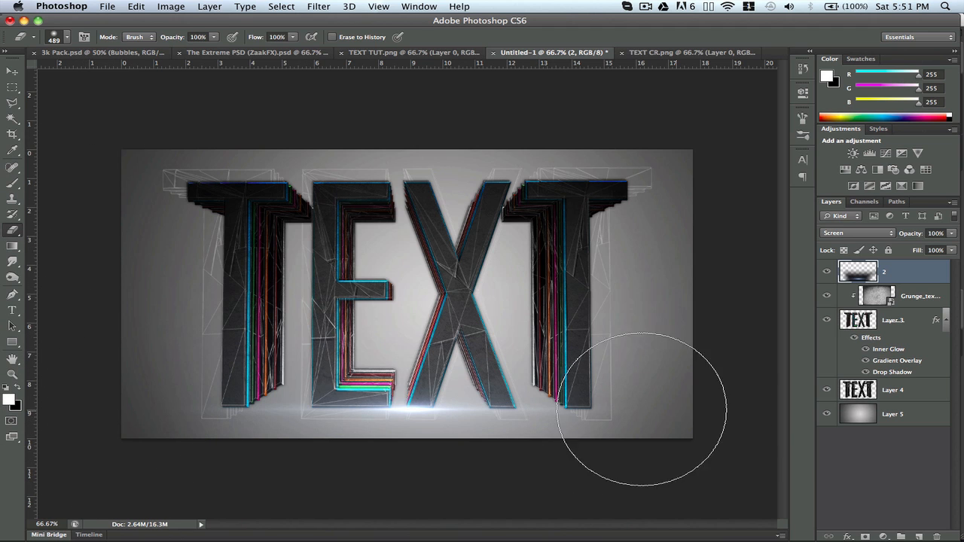
click(13, 72)
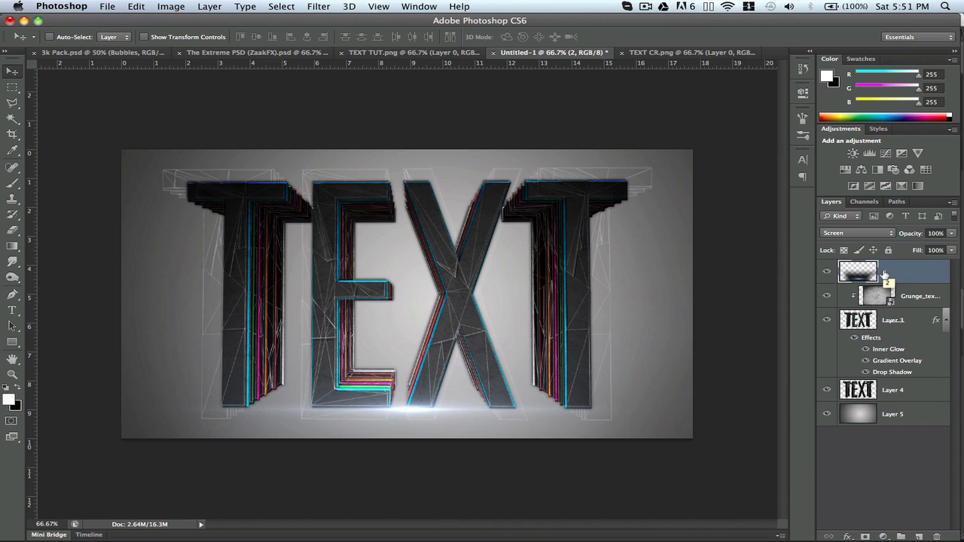
Recolour the flare layer to warm orange using Hue/Saturation with hue +175 and saturation +71
key(super+u)
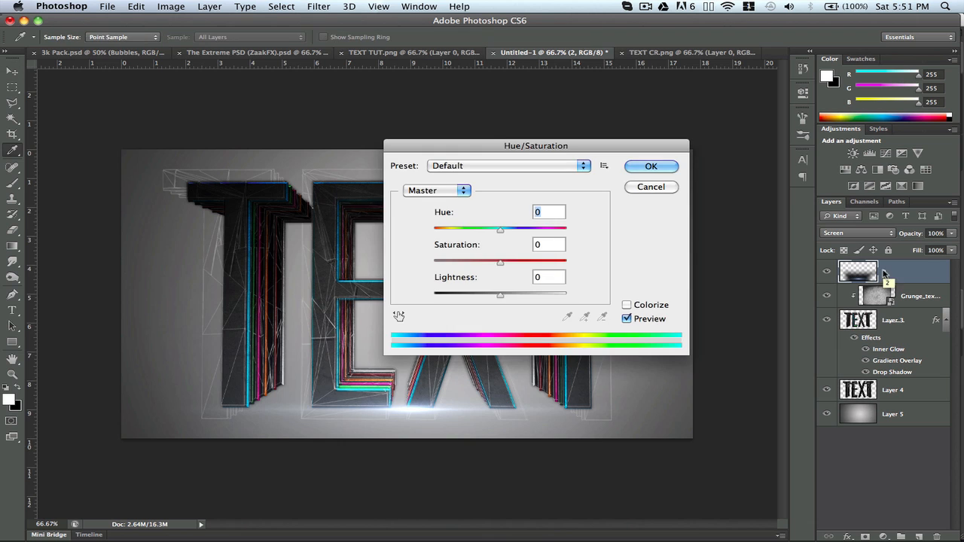
drag(571, 108, 812, 108)
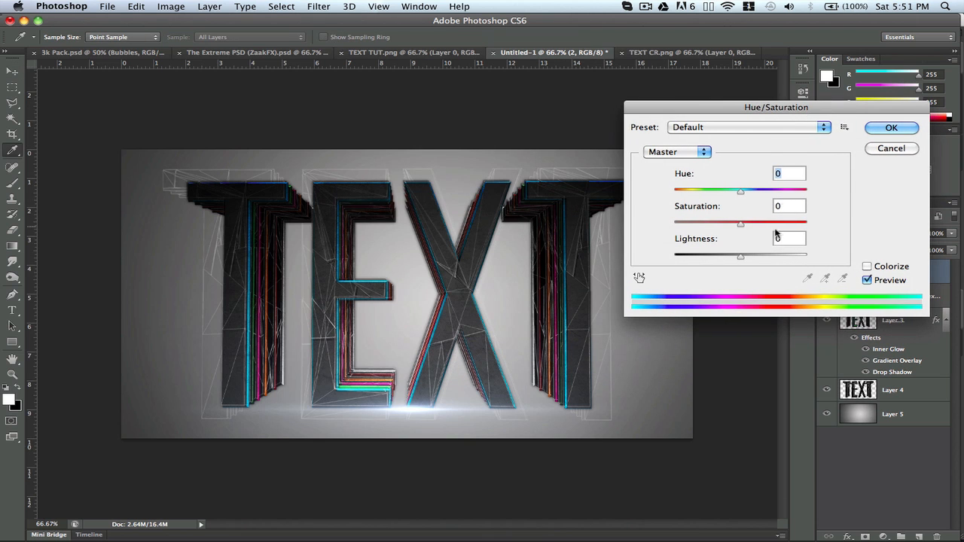
click(759, 189)
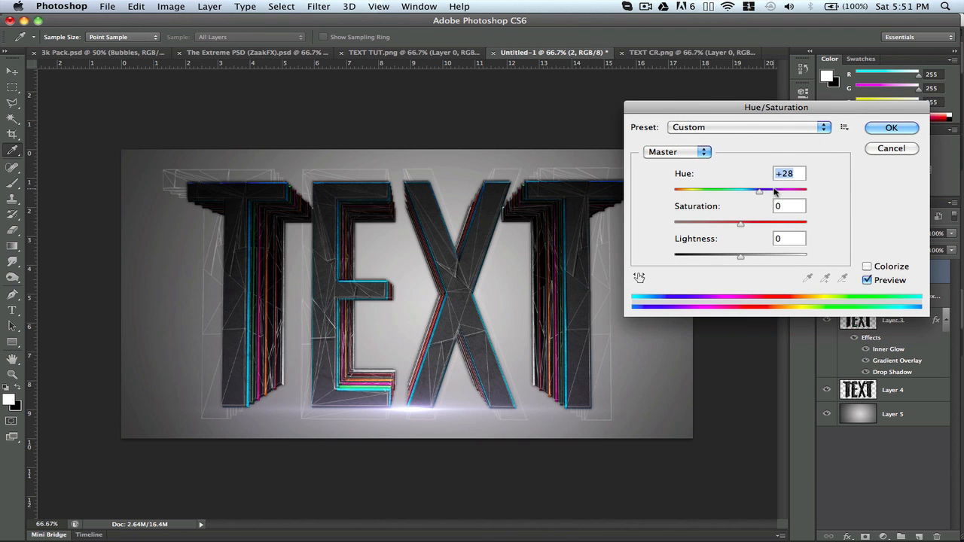
drag(776, 190, 797, 189)
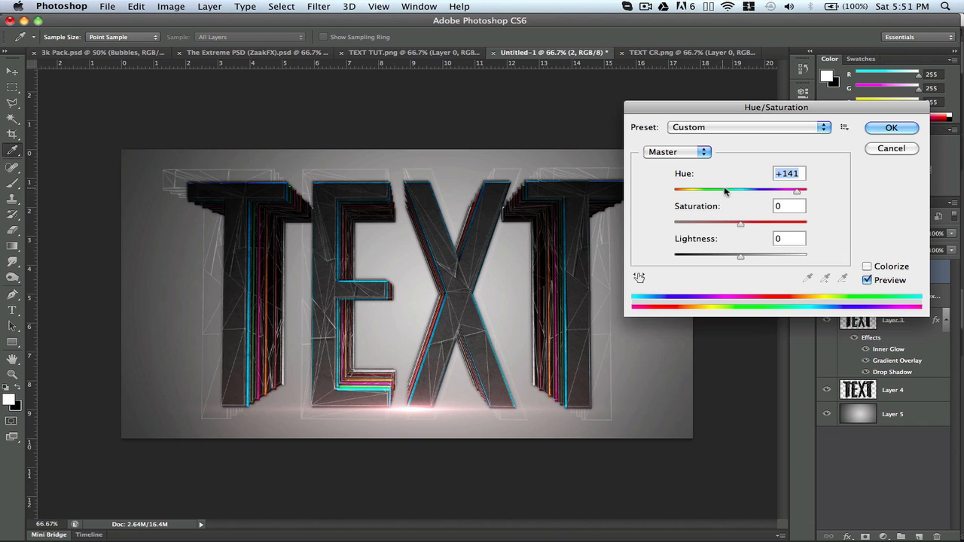
drag(708, 192, 793, 190)
click(789, 226)
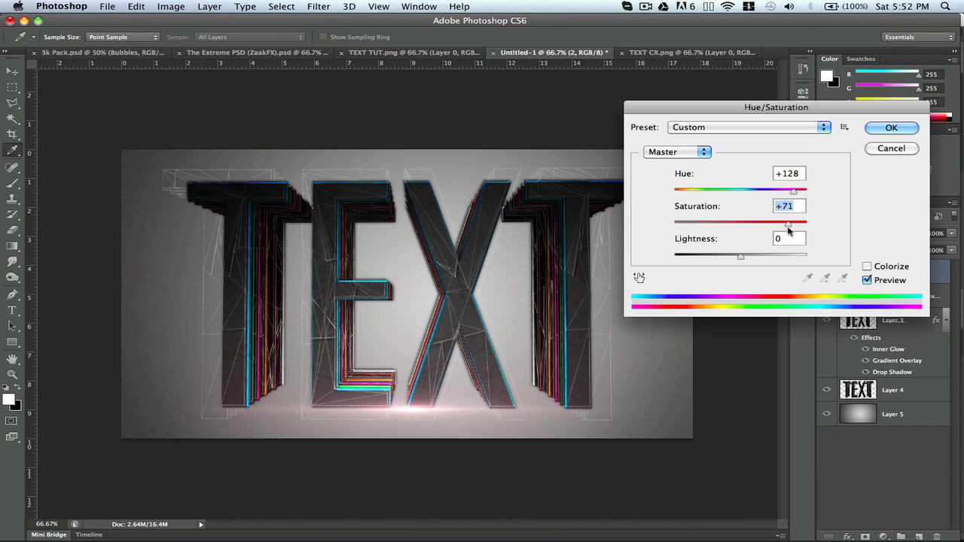
click(800, 191)
drag(802, 193, 808, 193)
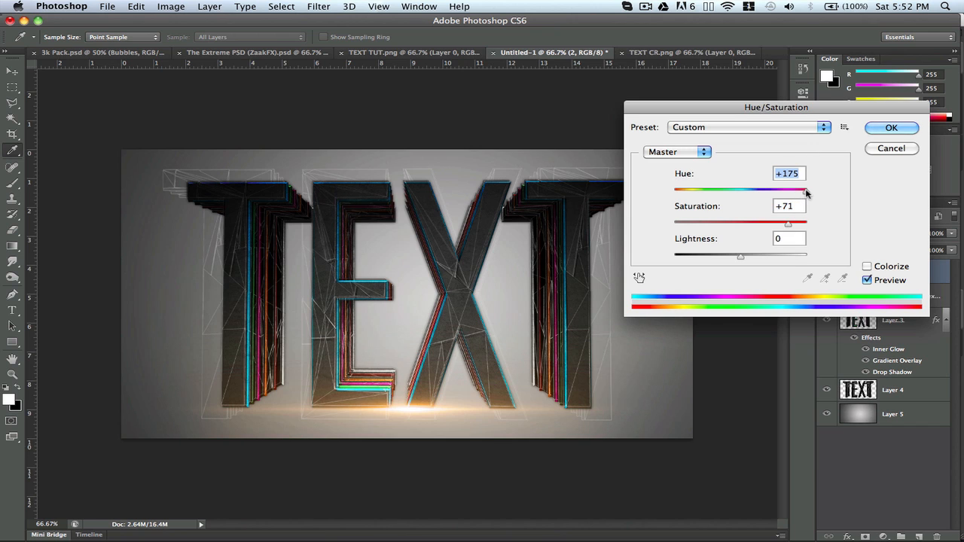
click(891, 128)
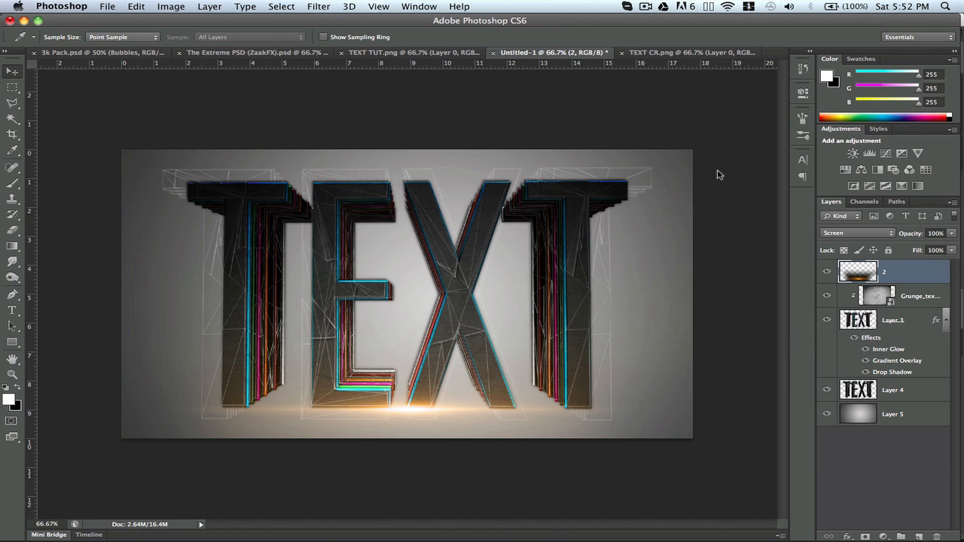
key(v)
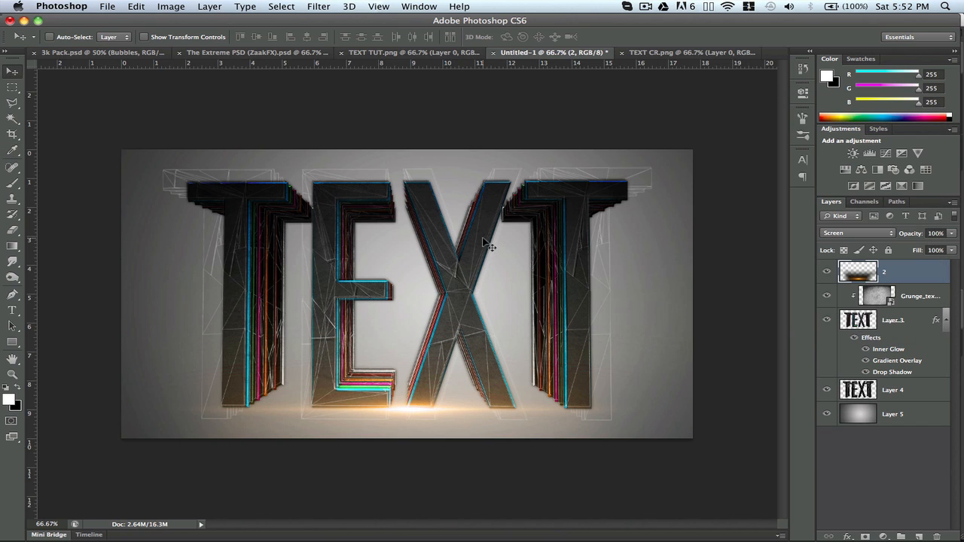
click(107, 6)
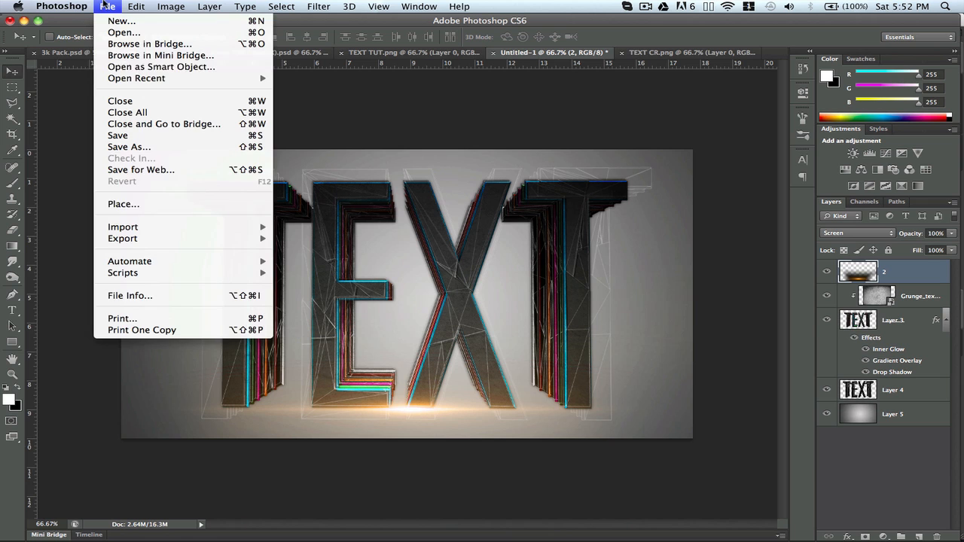
click(141, 171)
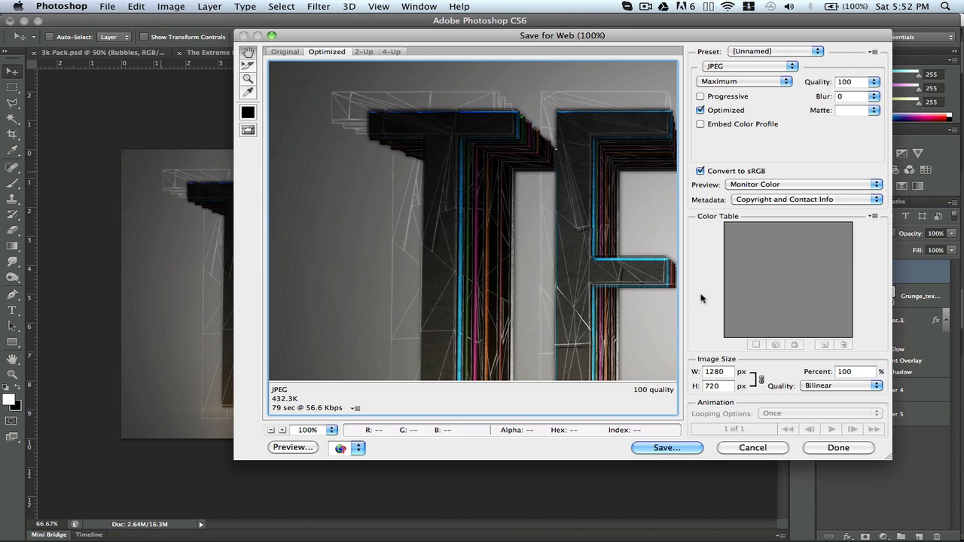
click(778, 450)
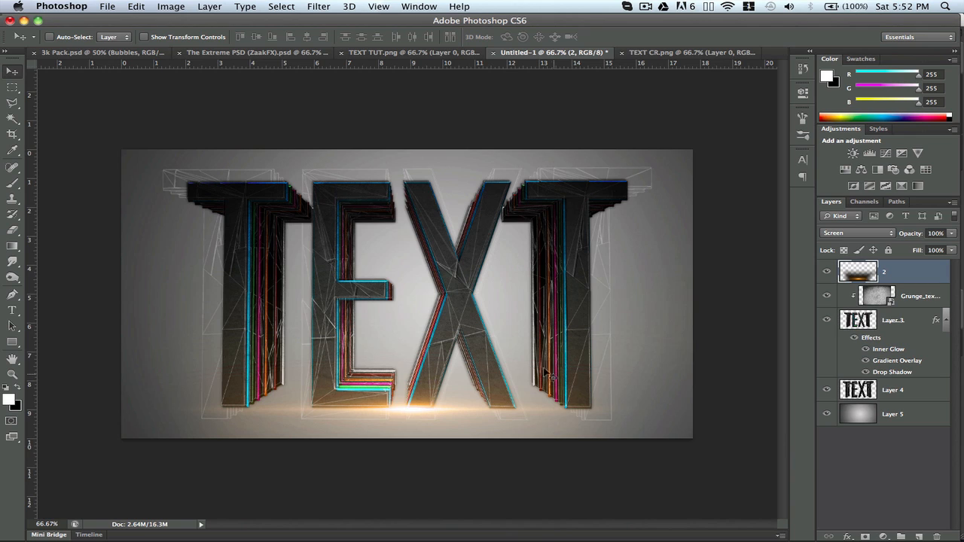